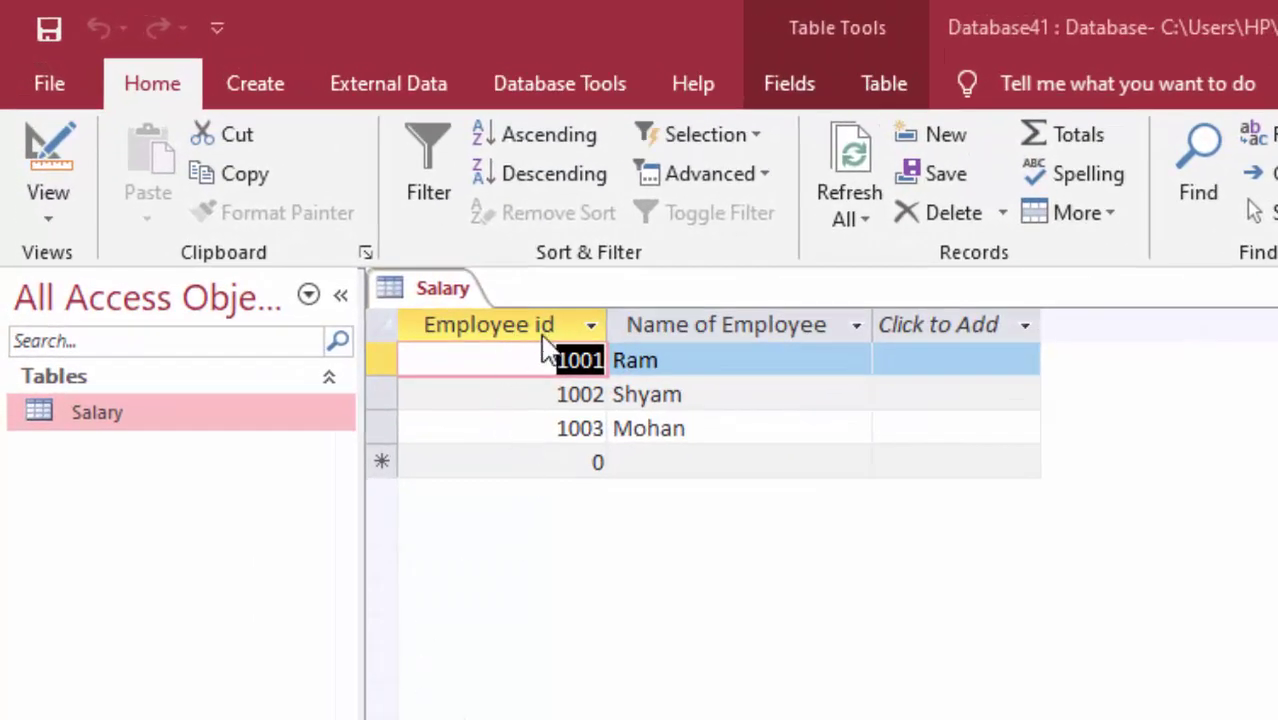
Review the Salary table's field design, then widen the Name of Employee column in its records.
click(543, 356)
click(712, 359)
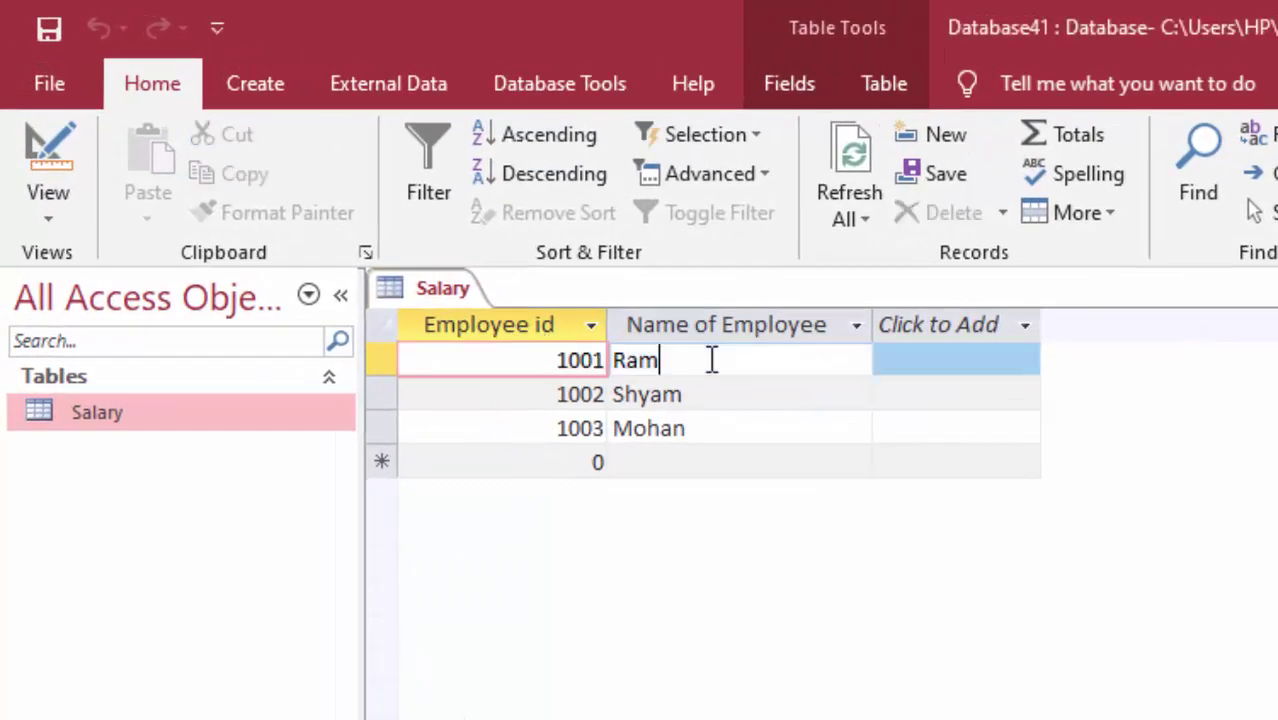
click(35, 145)
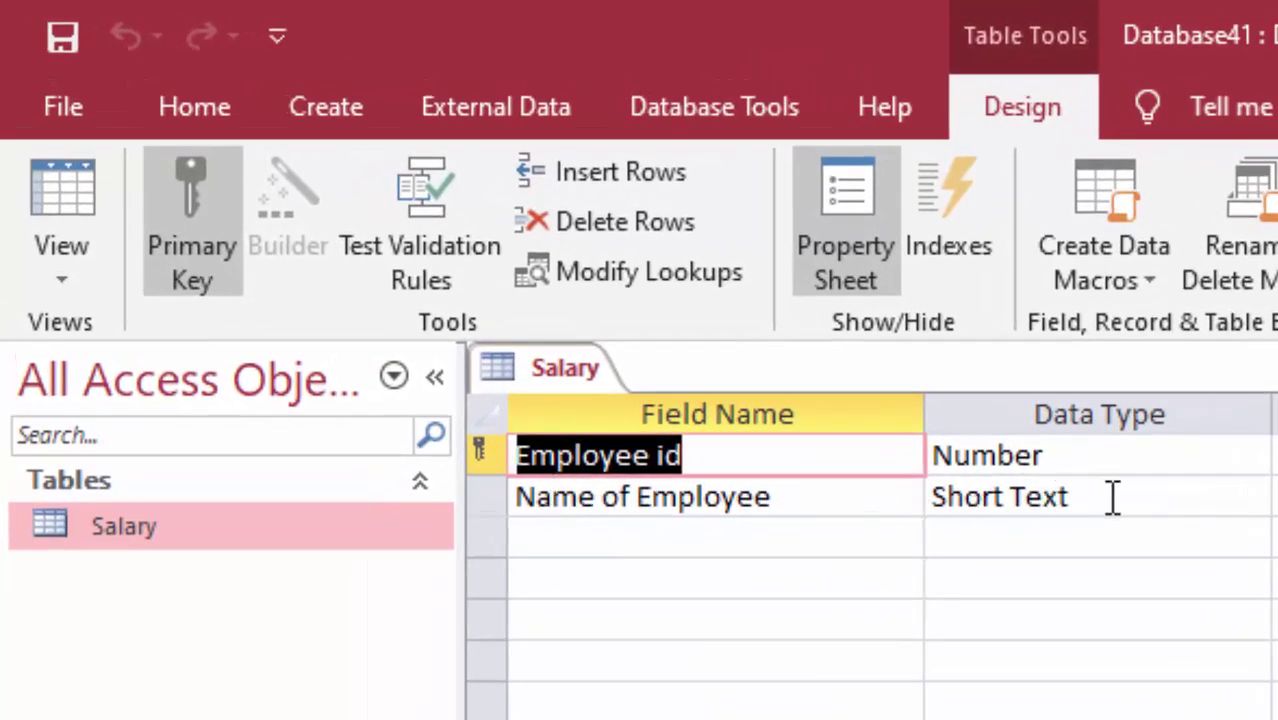
click(30, 170)
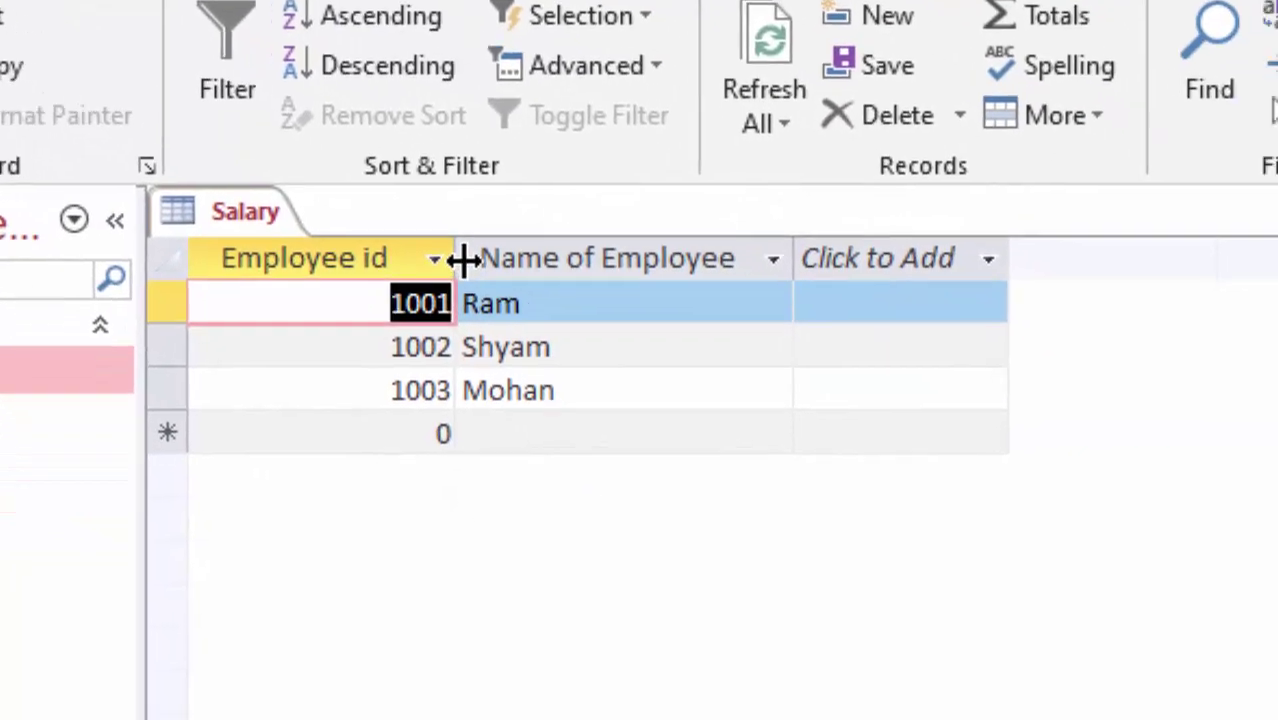
drag(445, 251, 469, 280)
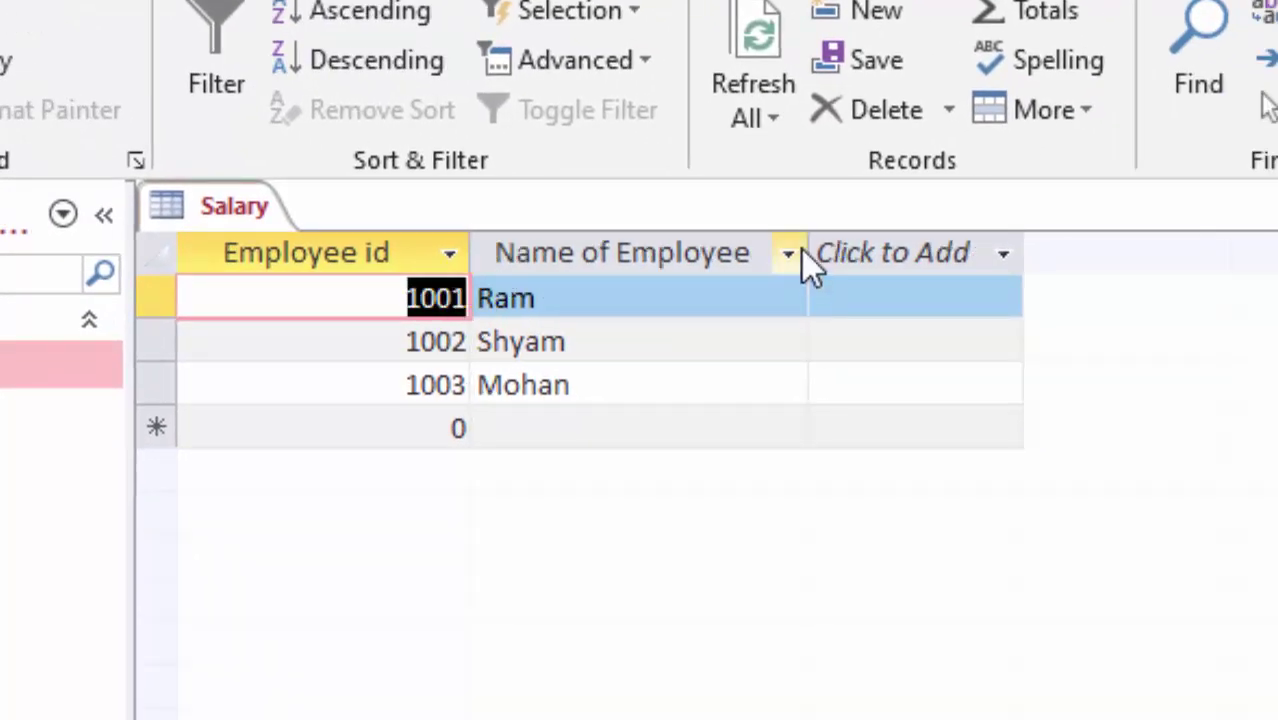
drag(808, 253, 823, 253)
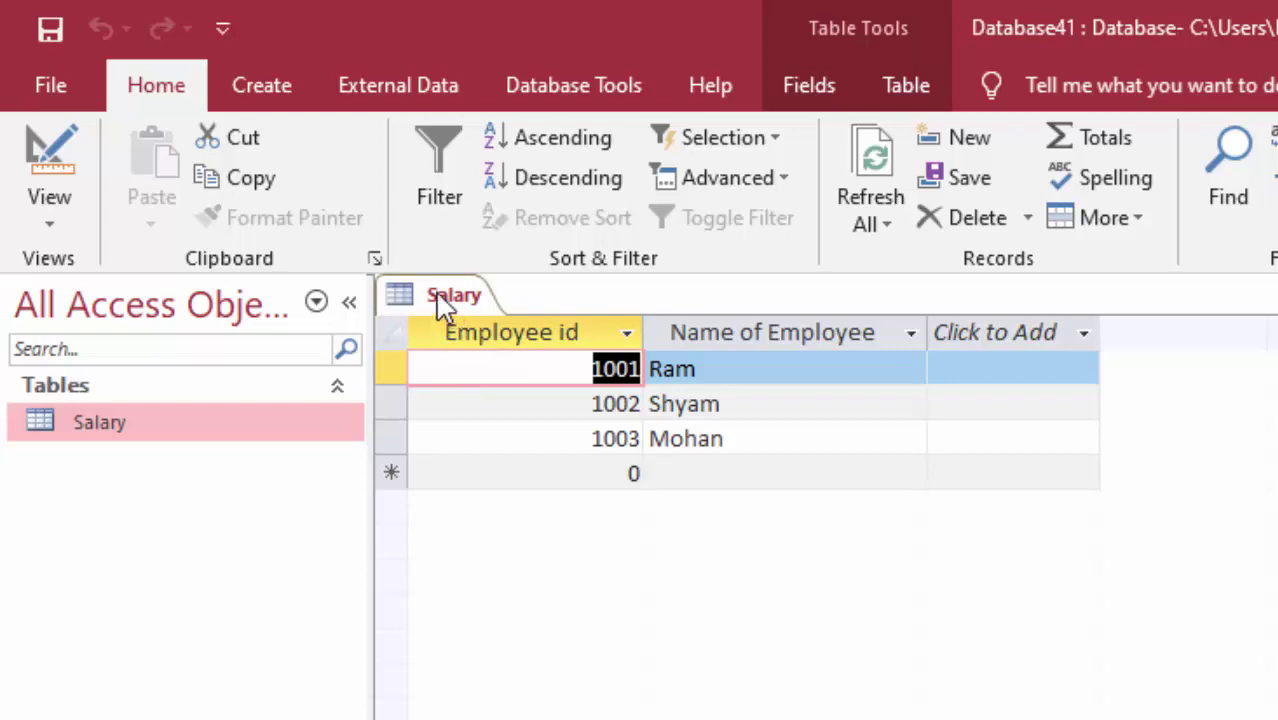
Create a new blank table and save it under the name SalaryD.
click(260, 84)
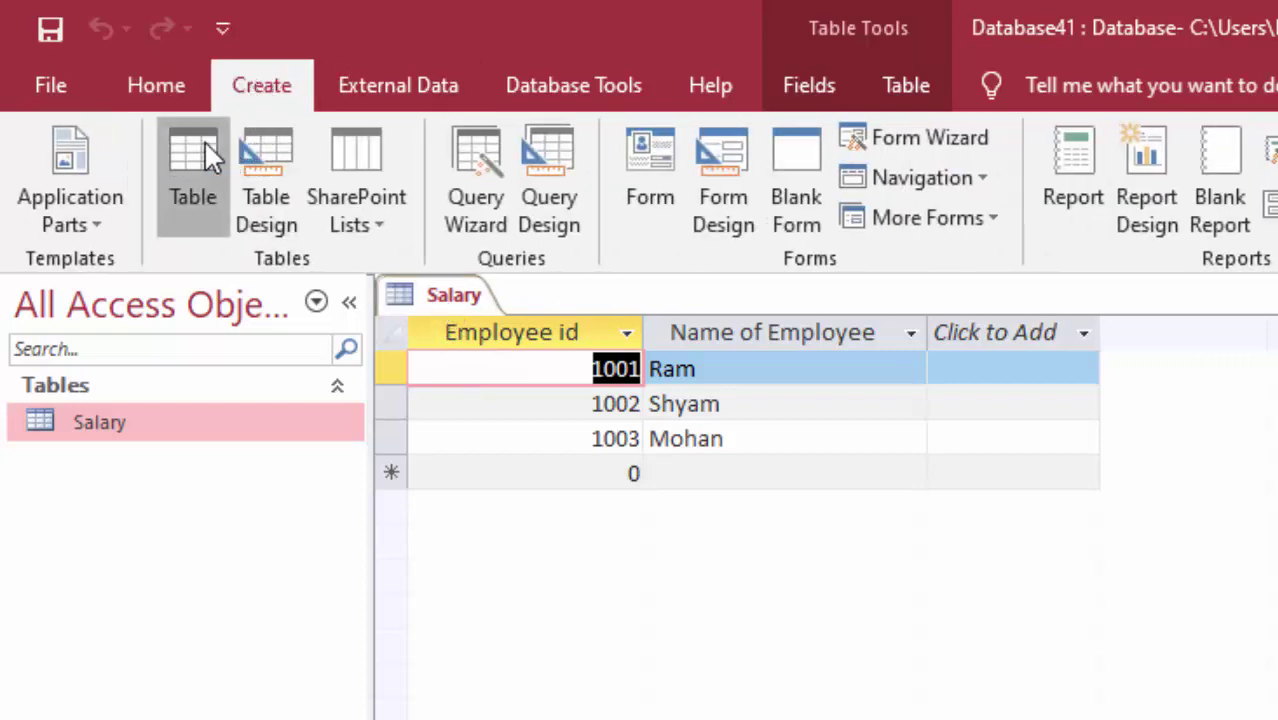
click(204, 150)
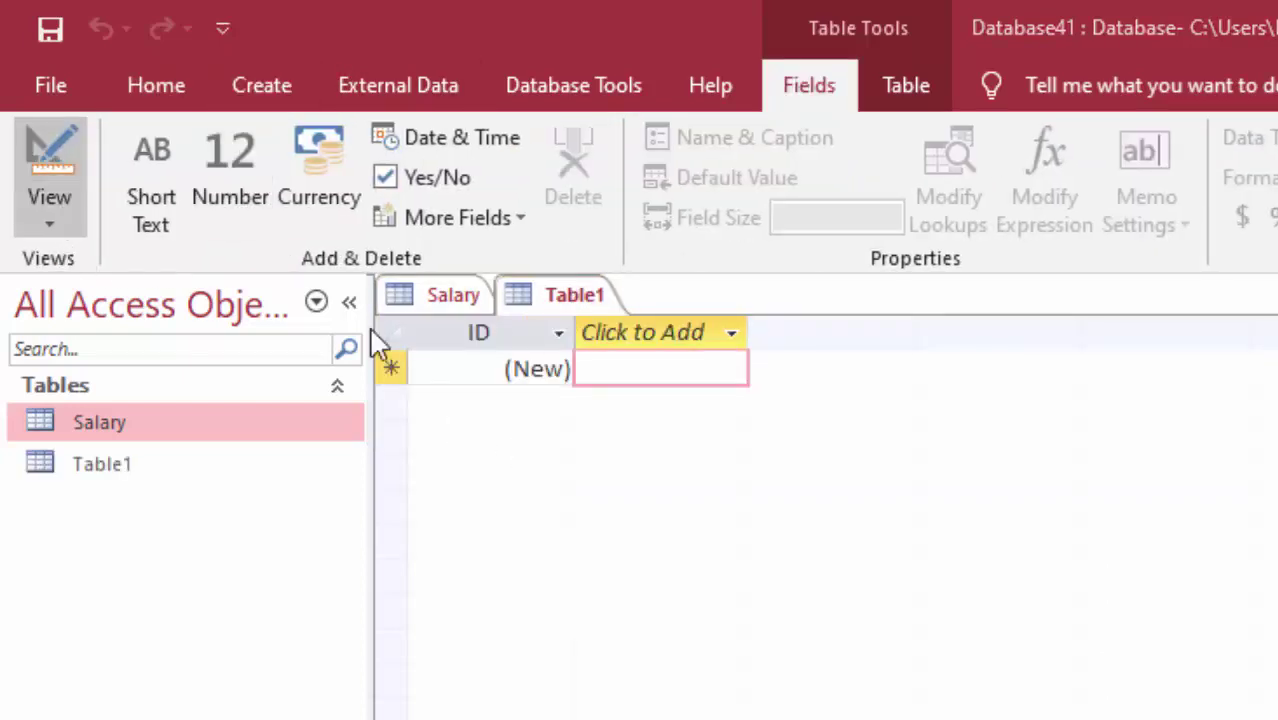
key(ctrl+s)
key(BackSpace)
text(S)
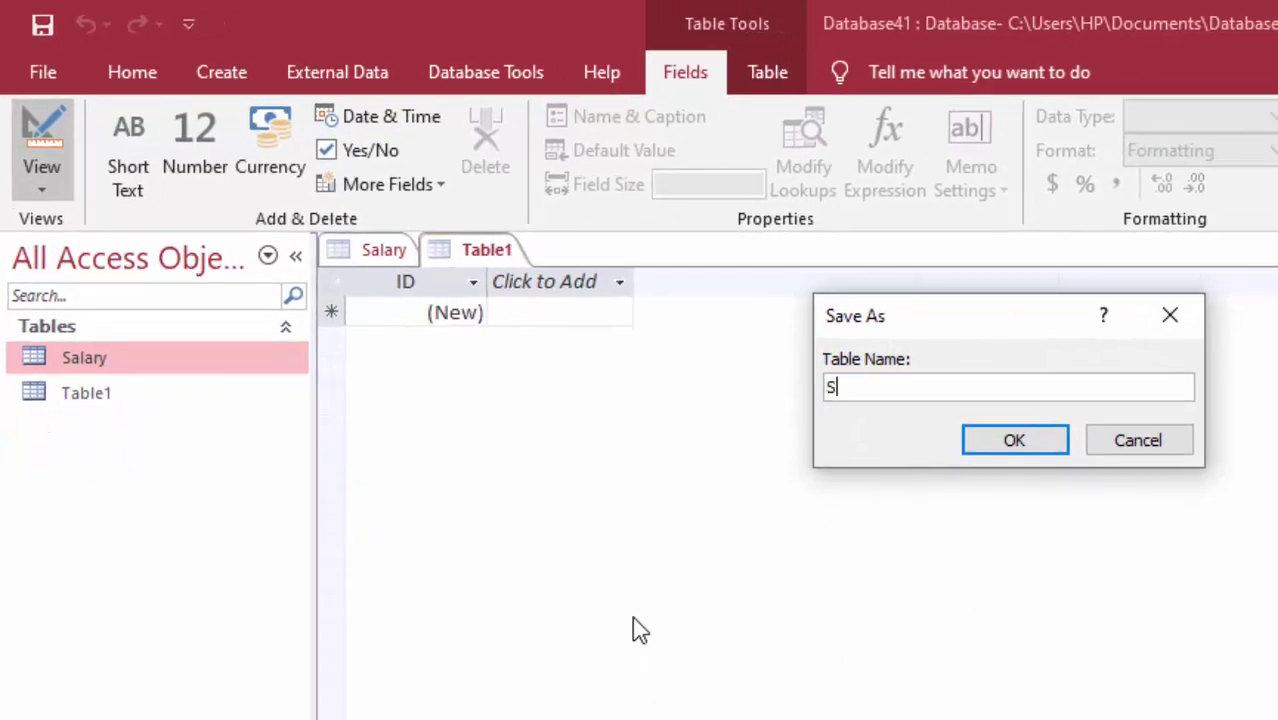
text(a)
text(l)
text(ar)
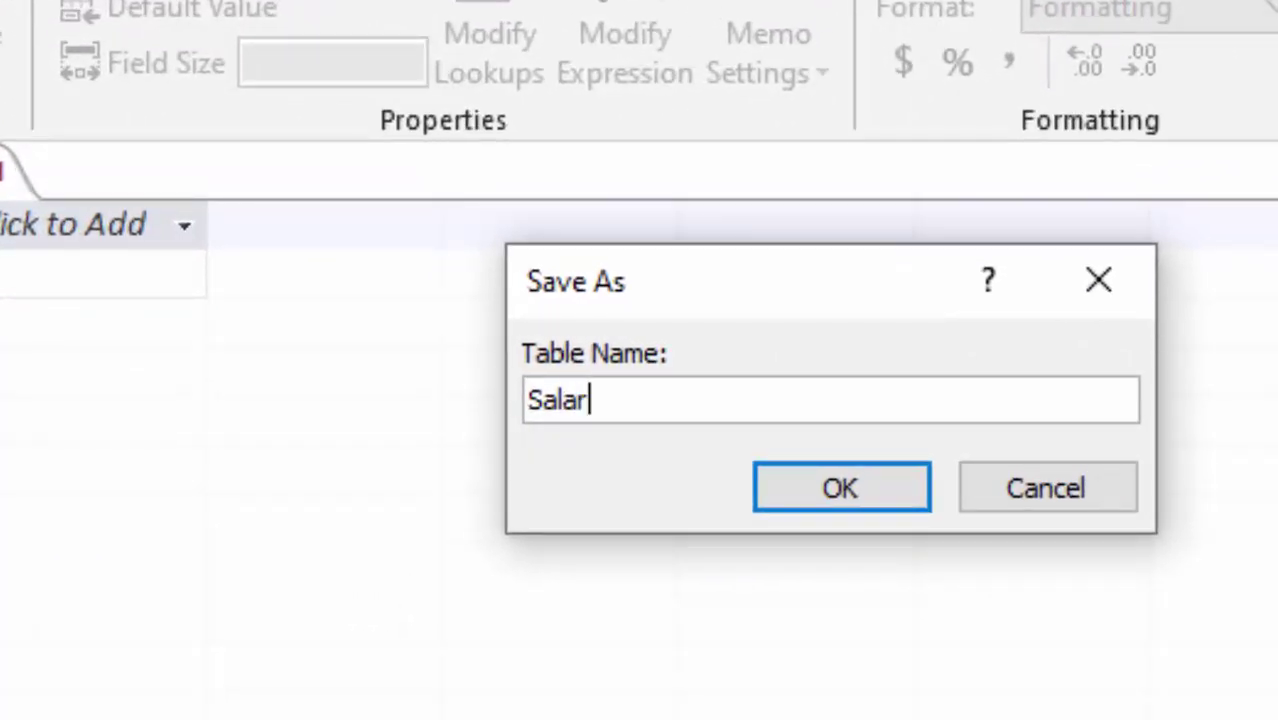
text(yD)
key(Return)
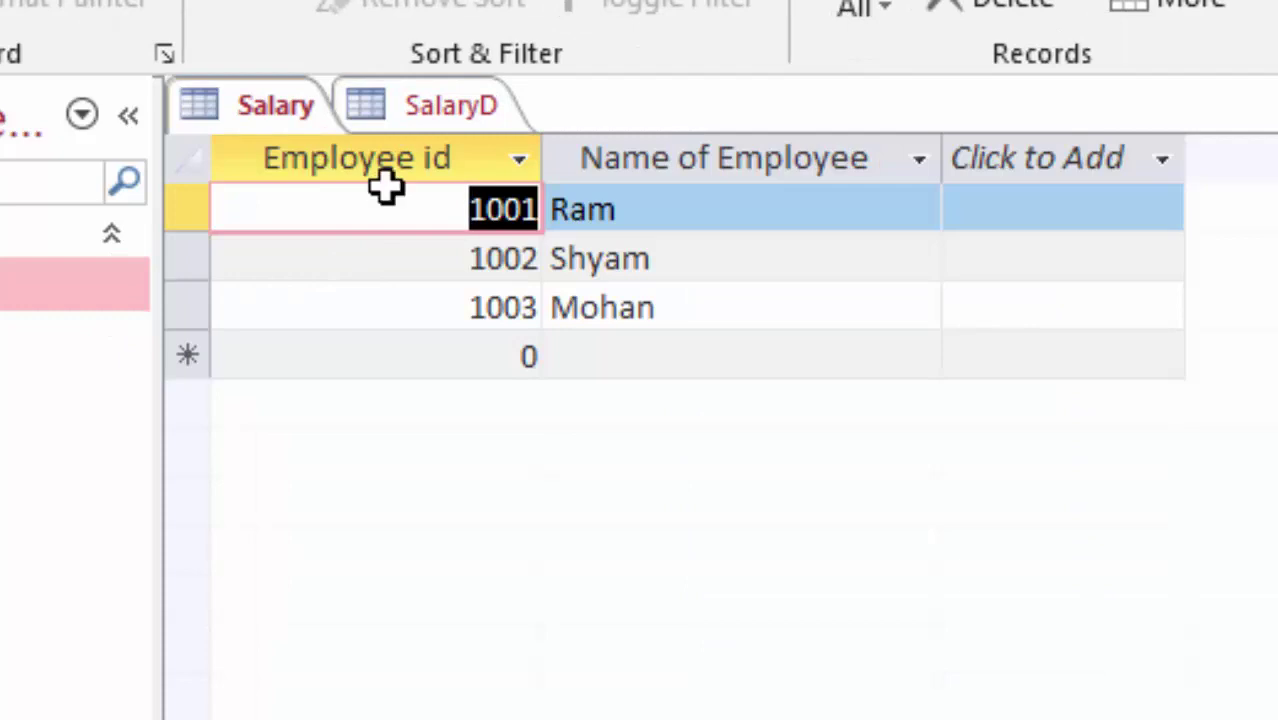
Open SalaryD in Design View and add an Employee Id field of type Number.
right_click(5, 342)
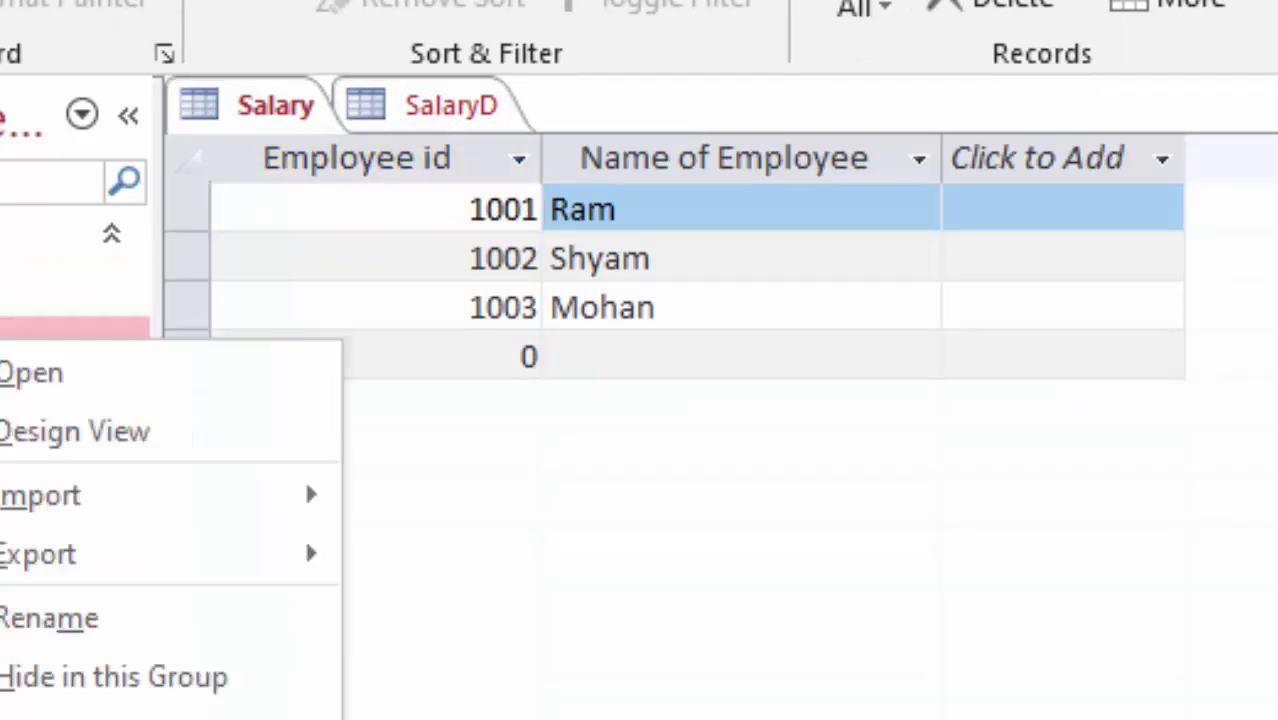
click(30, 432)
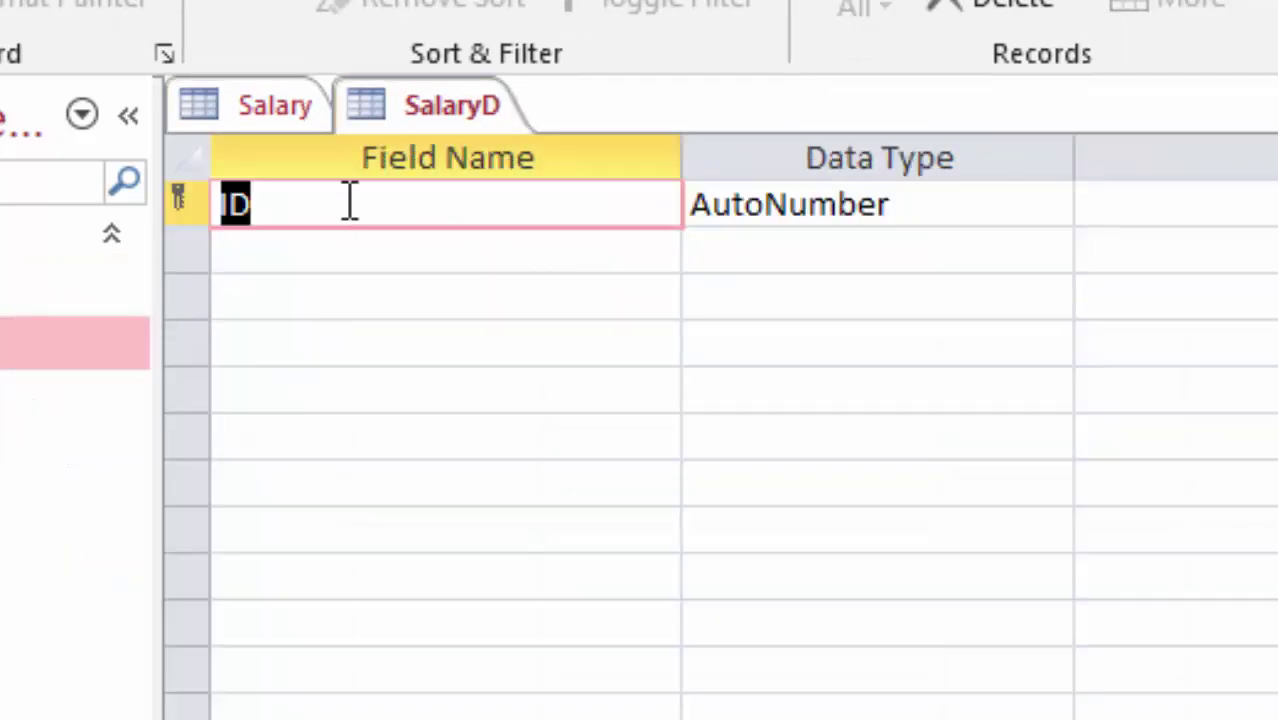
click(516, 250)
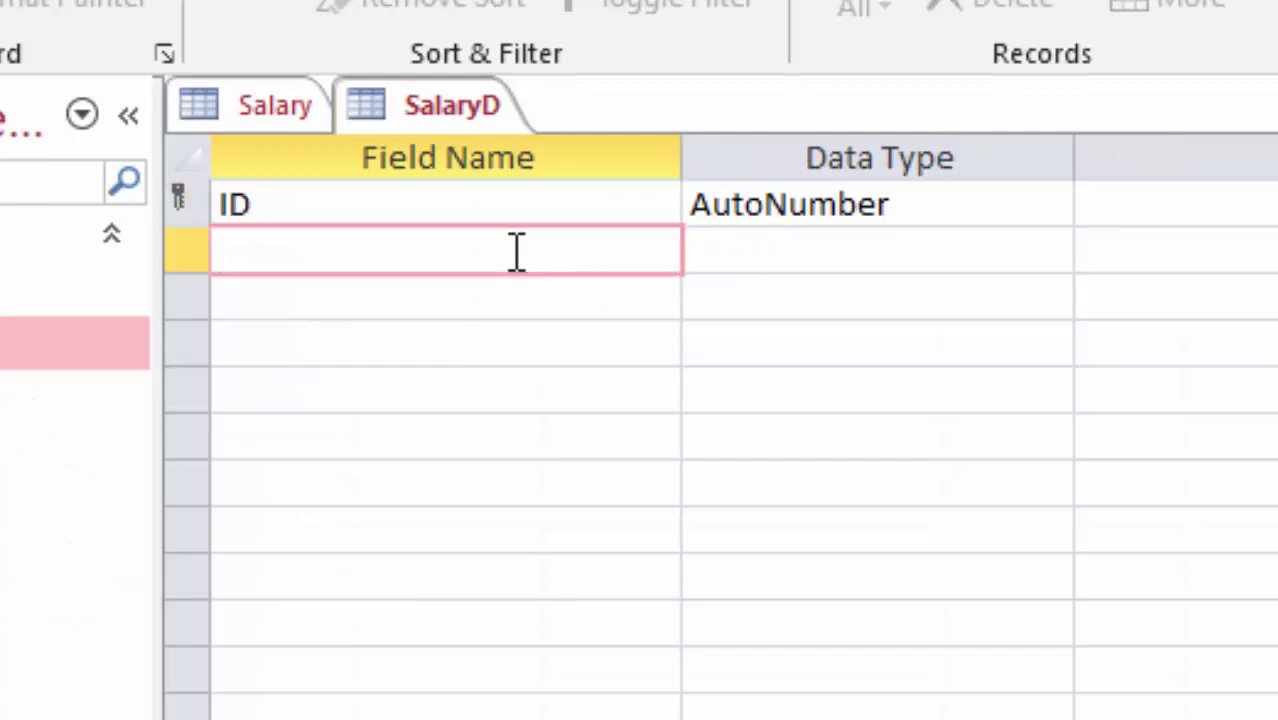
text(Em)
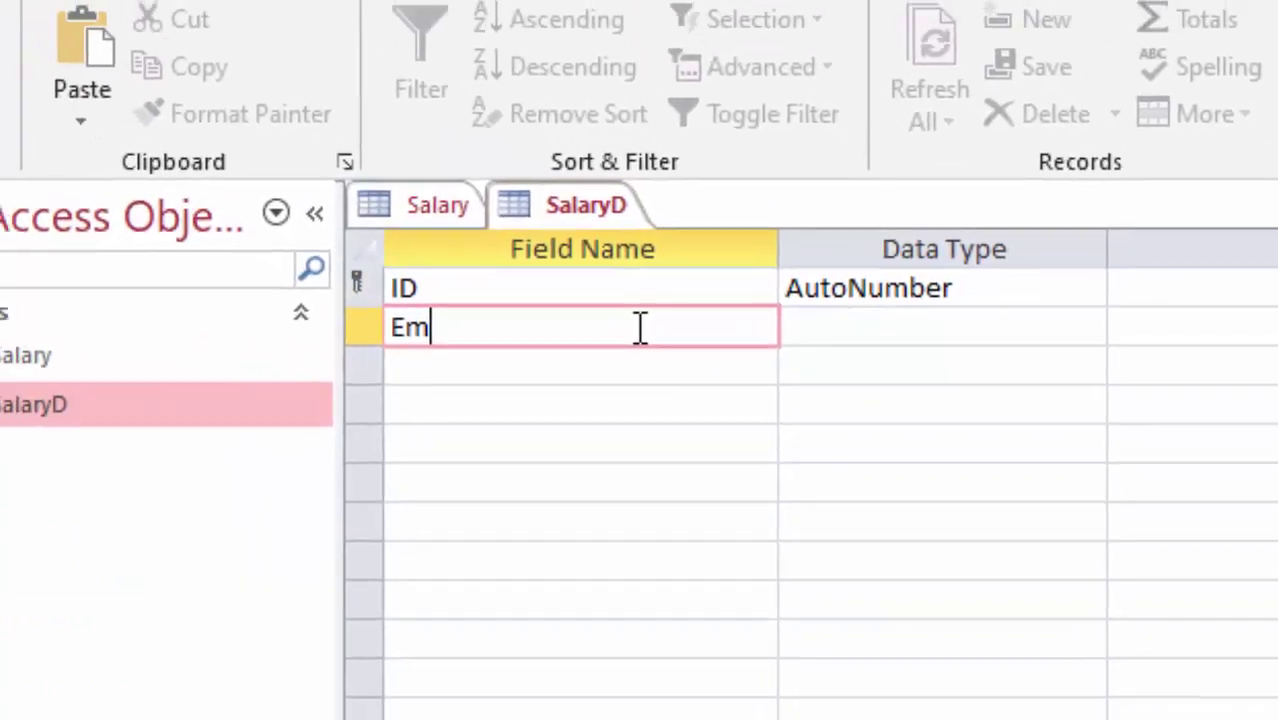
text(plo)
text(yee I)
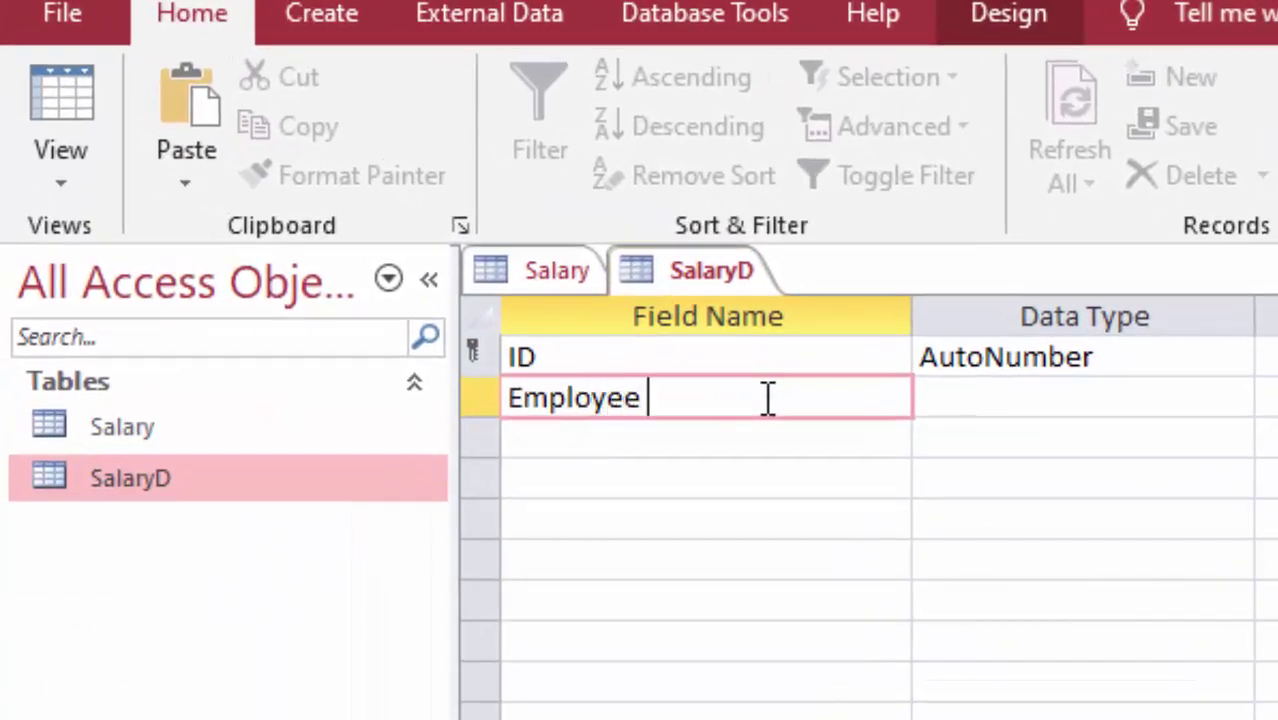
text(d)
key(Tab)
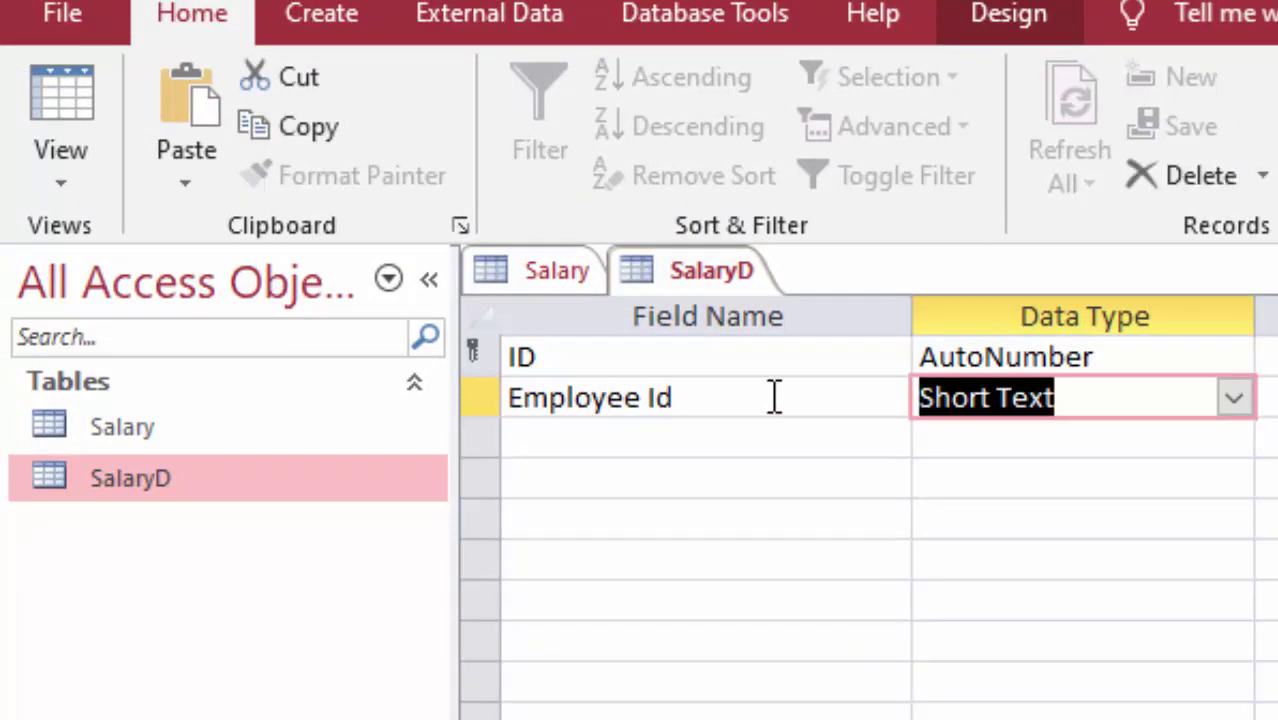
click(1233, 400)
click(1101, 522)
Begin a 'Name of E' field in the third row, then open the Salary table's records.
click(688, 443)
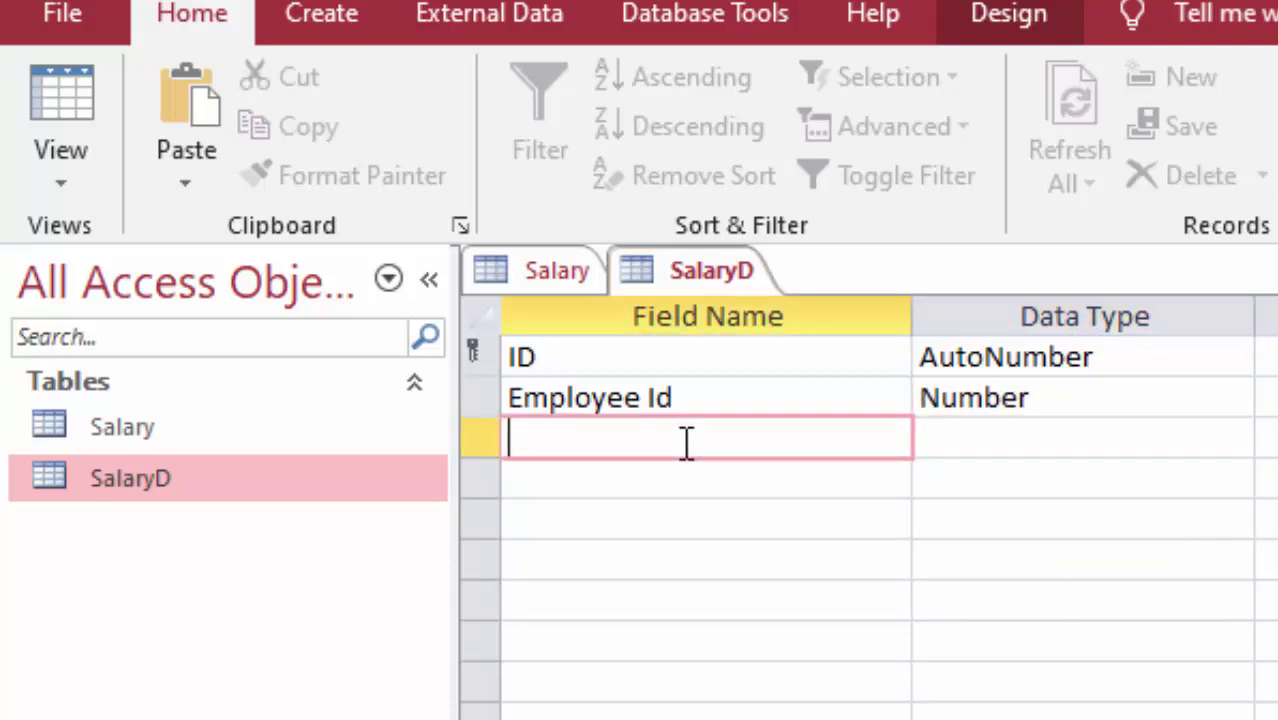
text(Name )
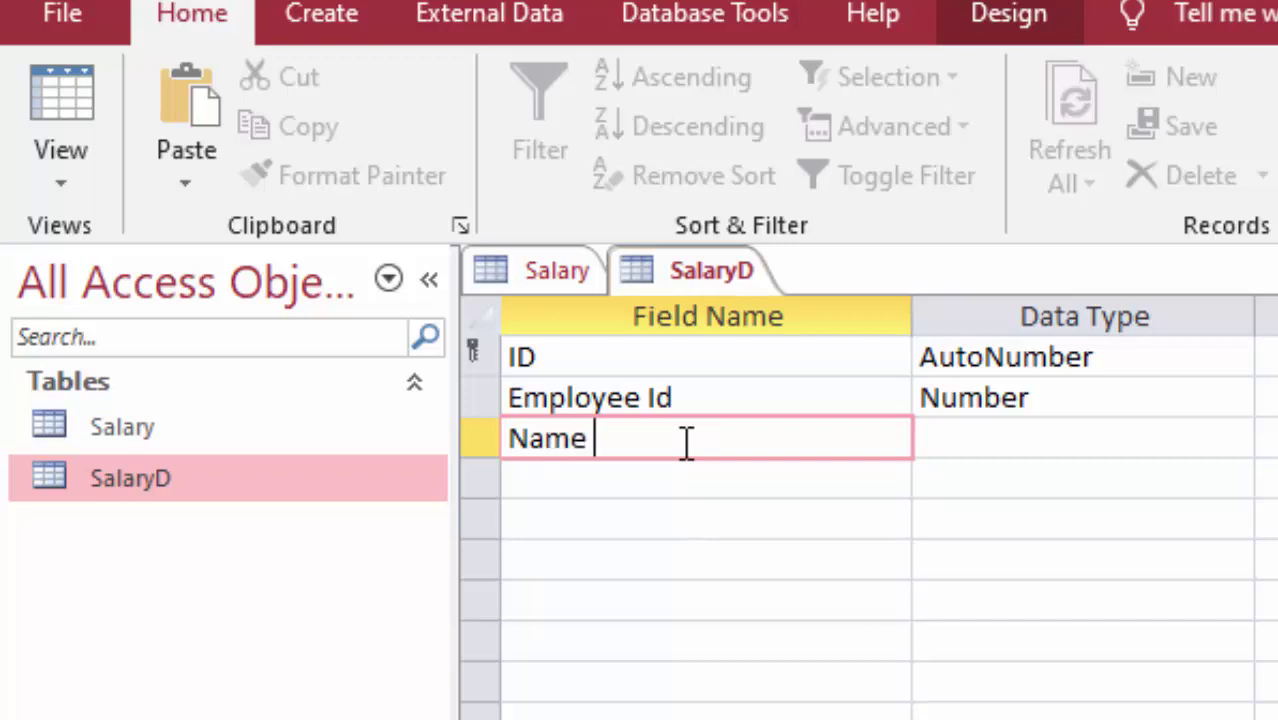
text(of E)
click(256, 440)
double_click(250, 424)
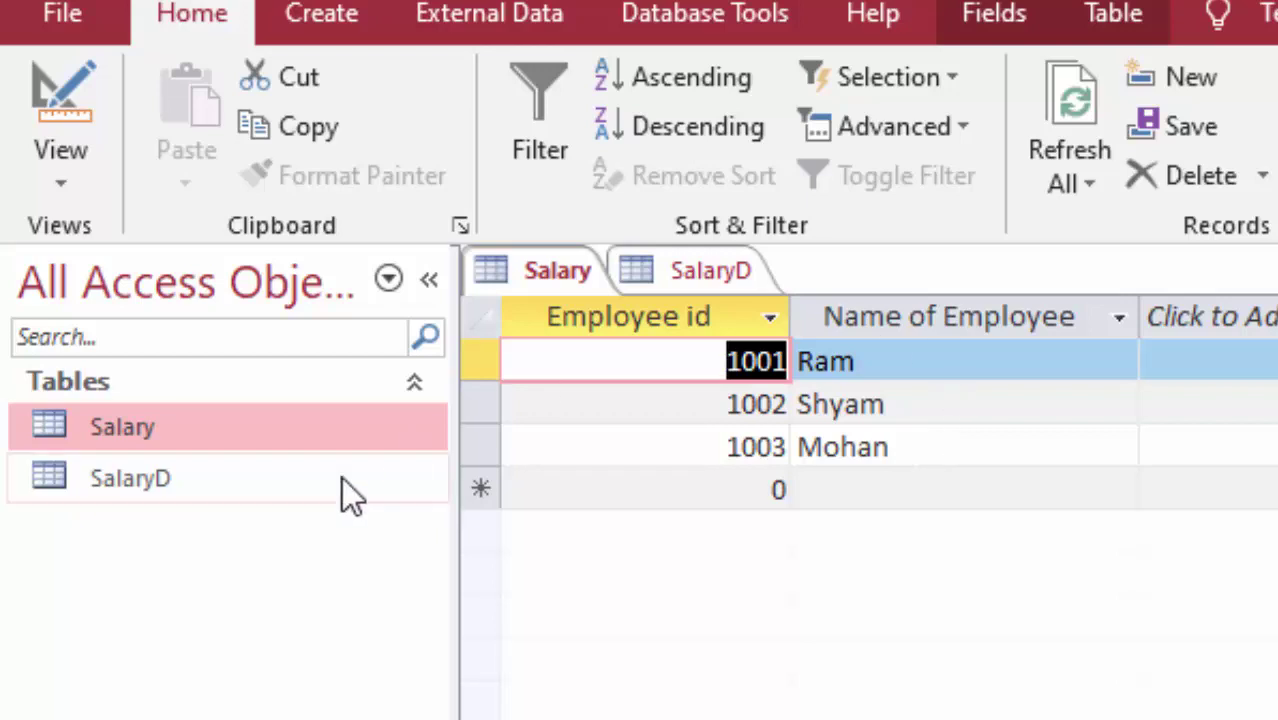
Open SalaryD in Design View and clear the third field's name.
right_click(284, 489)
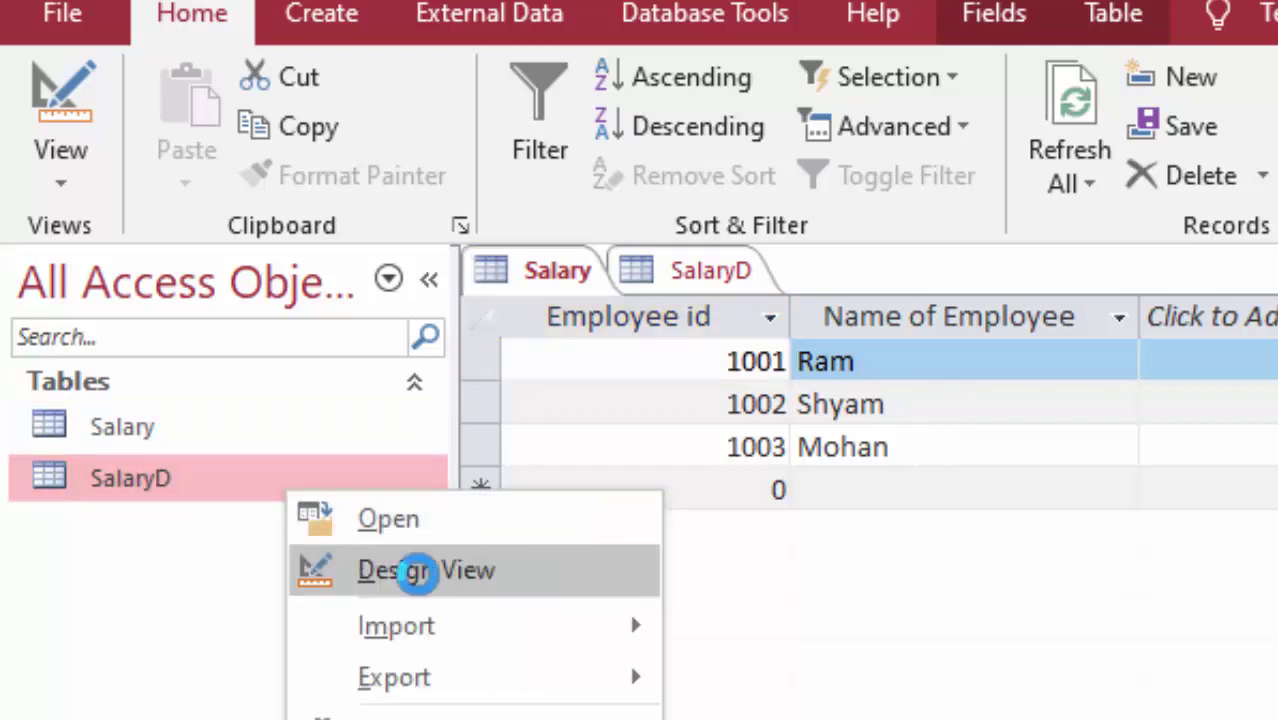
click(390, 569)
drag(686, 443, 473, 428)
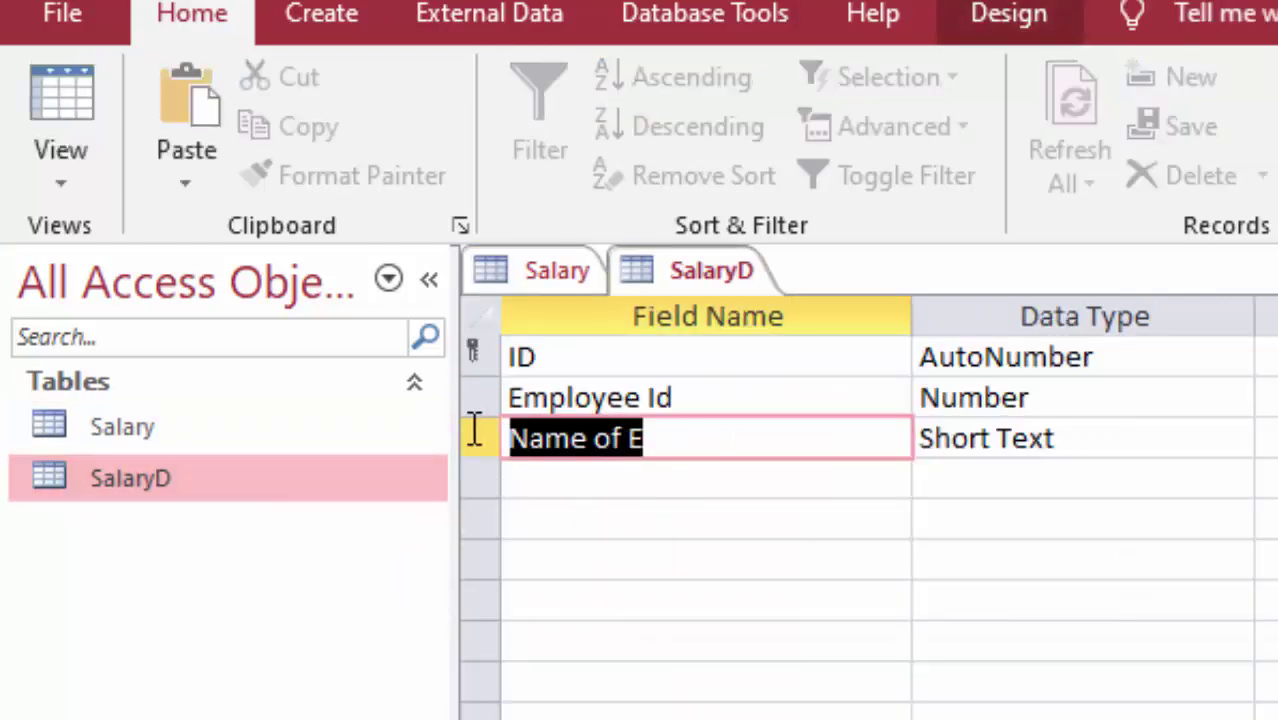
key(BackSpace)
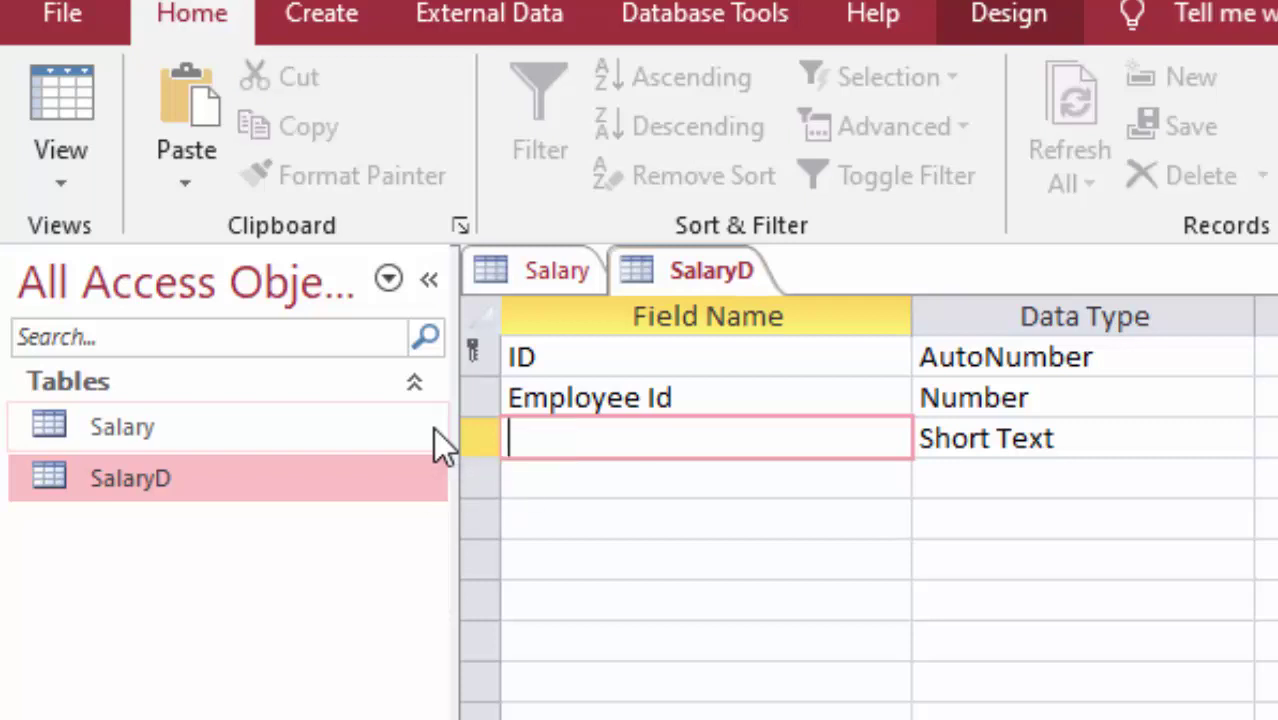
text(Sa)
key(BackSpace)
key(BackSpace)
Check the Salary table's records, then reopen SalaryD in Design View.
double_click(282, 423)
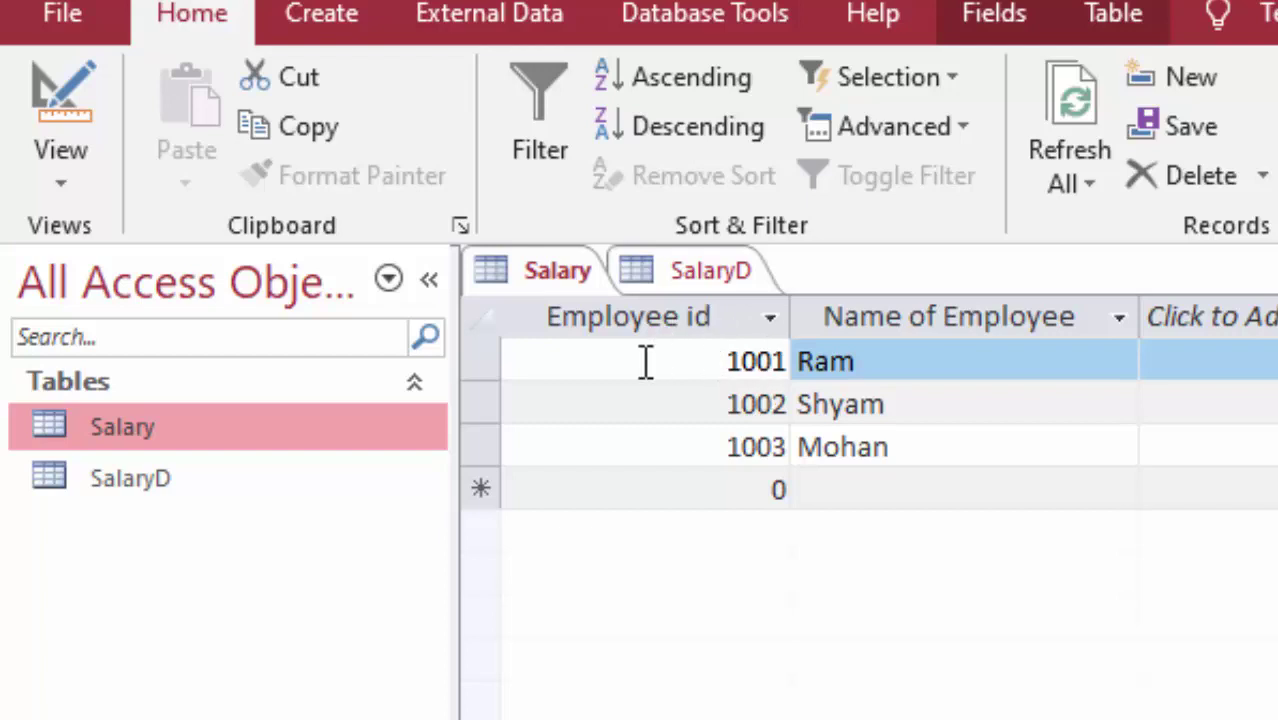
click(181, 470)
right_click(181, 469)
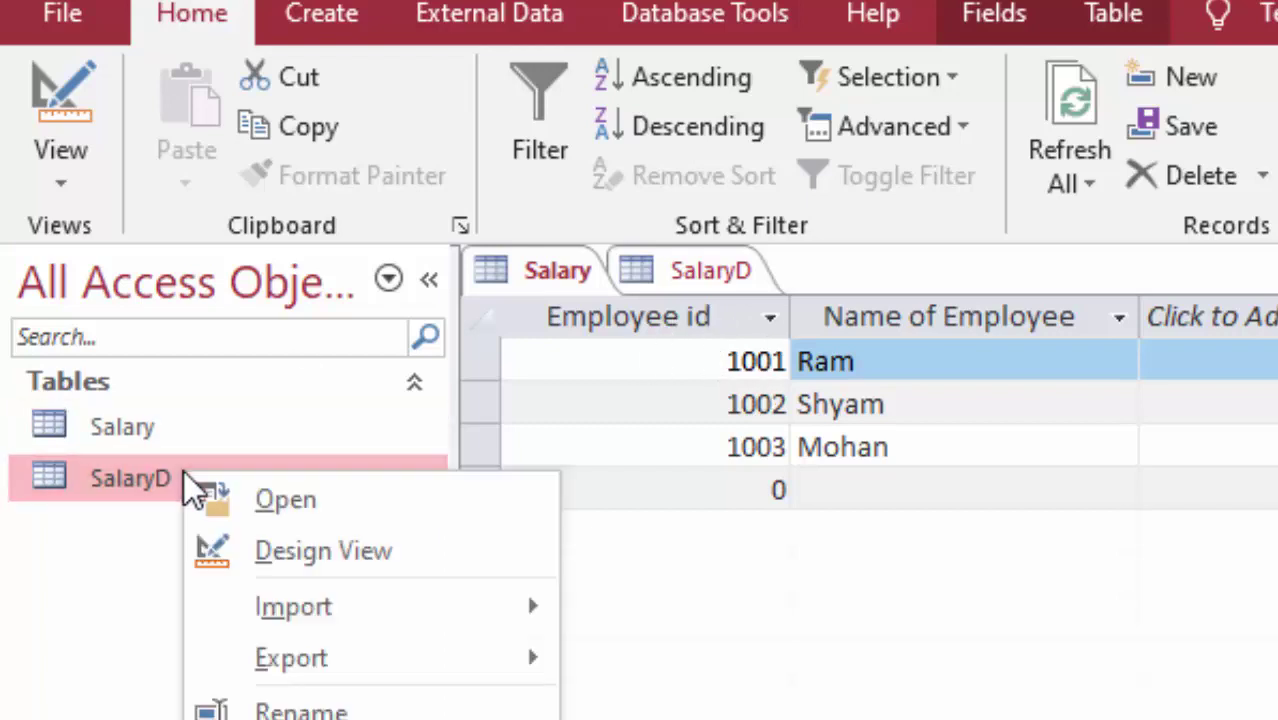
click(261, 550)
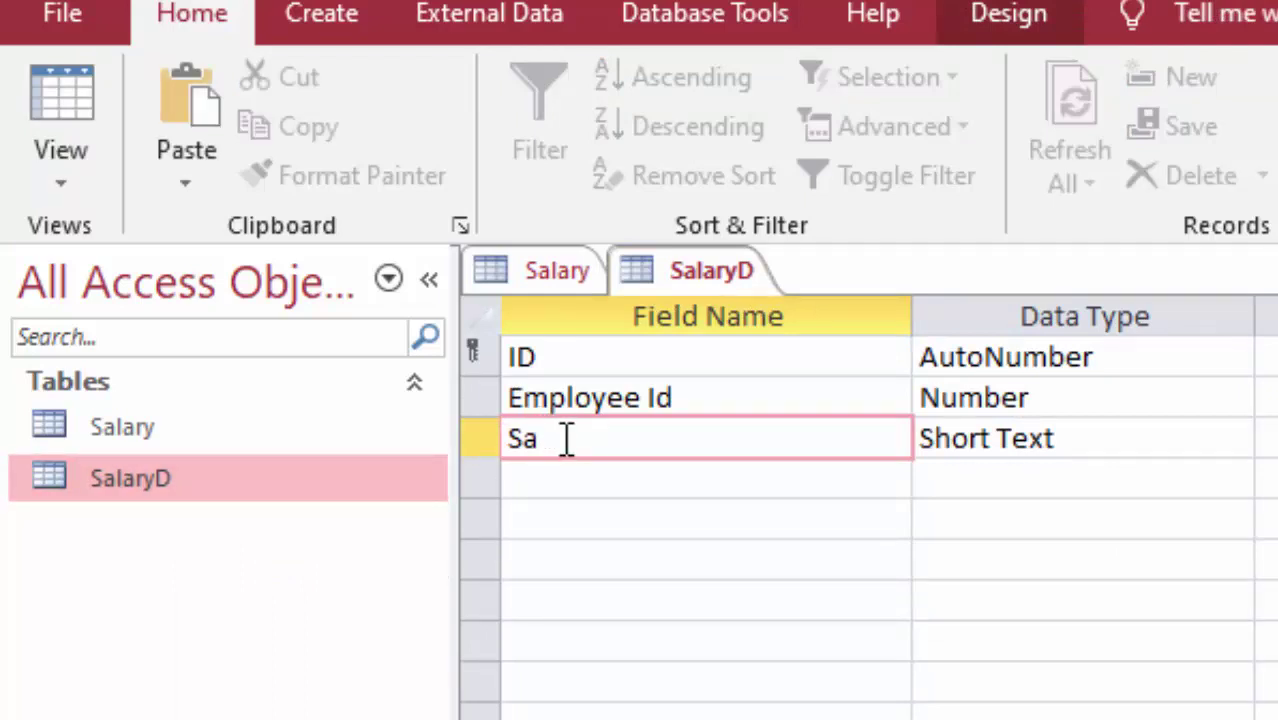
Rename the third field to Salary with Currency type, and start a fourth field named TA.
key(BackSpace)
key(Tab)
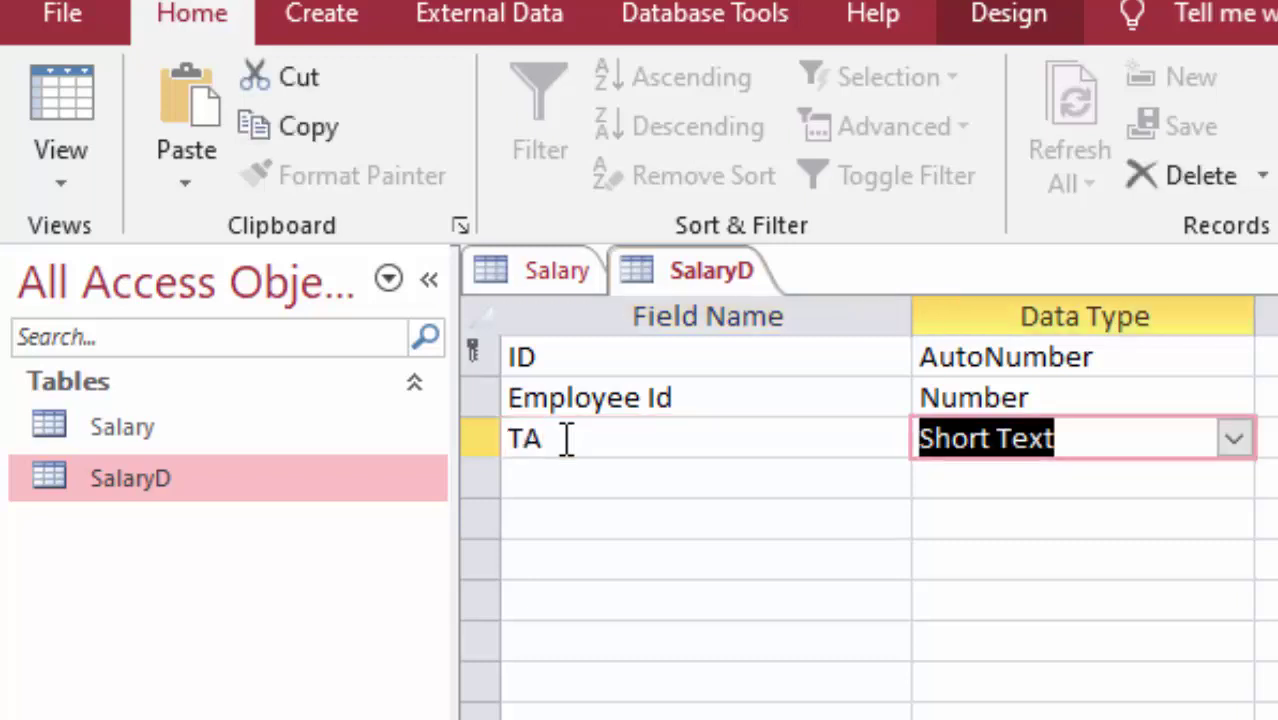
key(shift+Tab)
key(BackSpace)
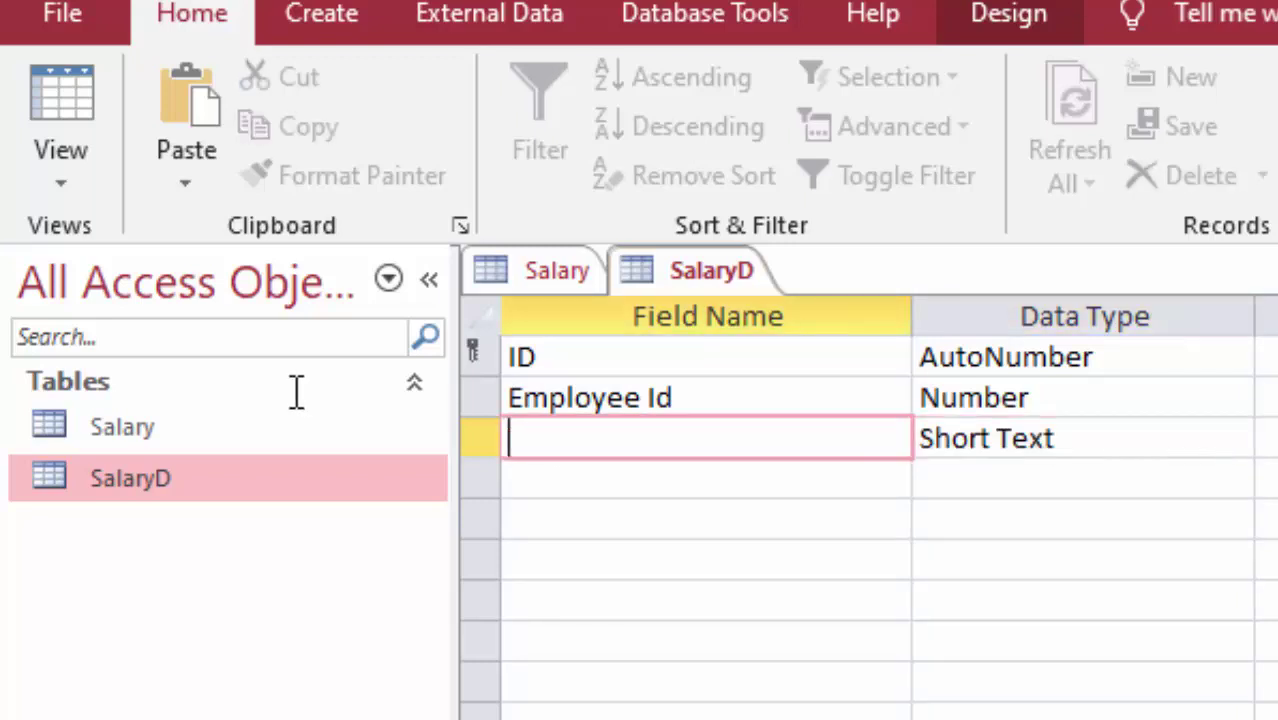
text(Sal)
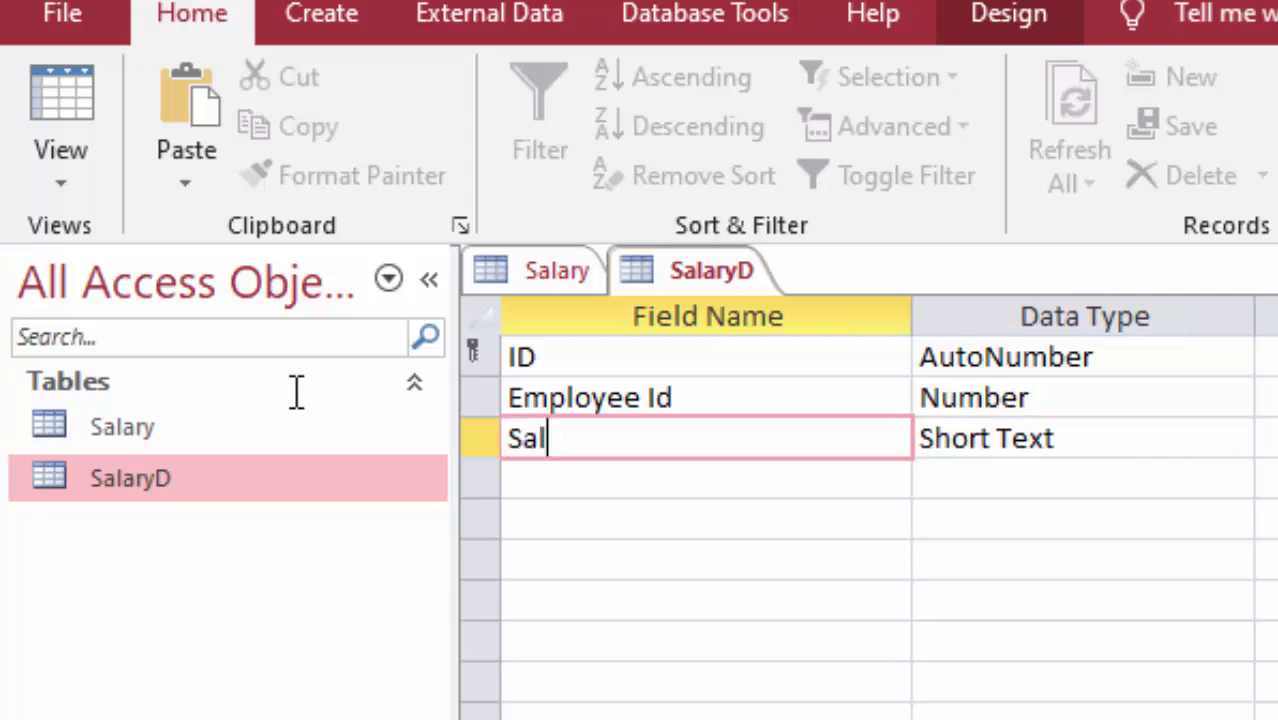
text(ary)
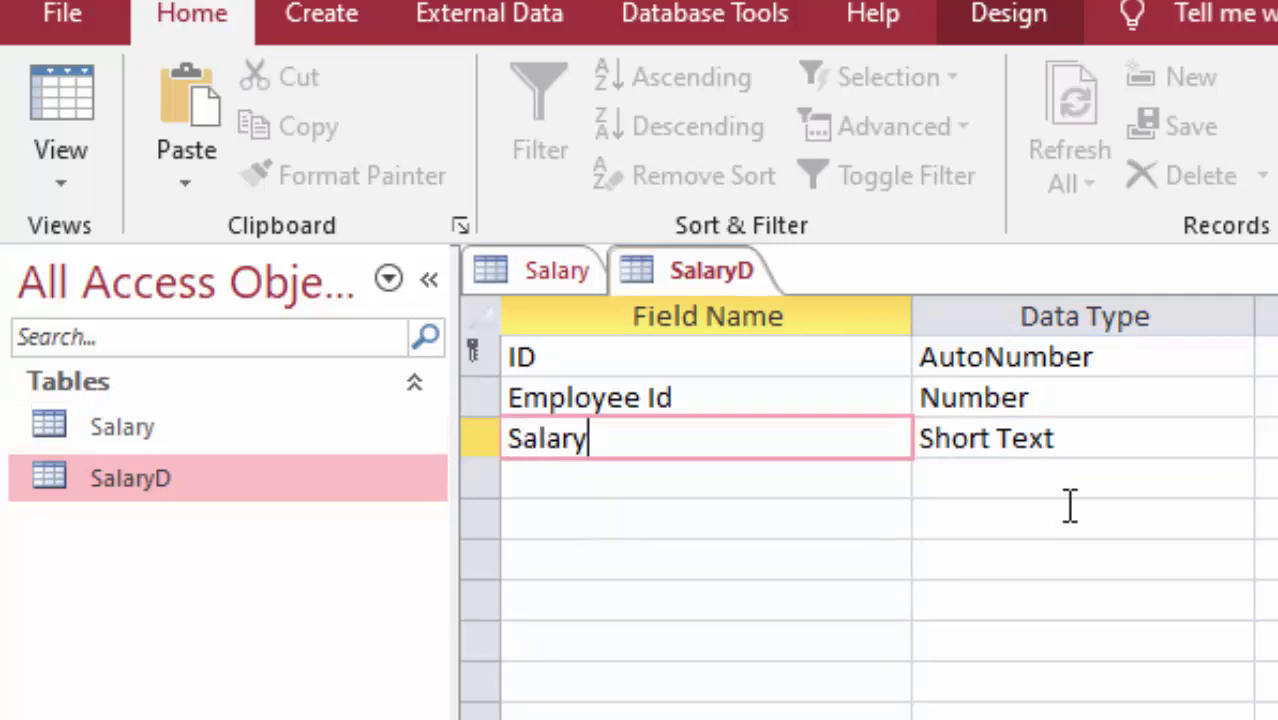
click(1215, 432)
click(1234, 438)
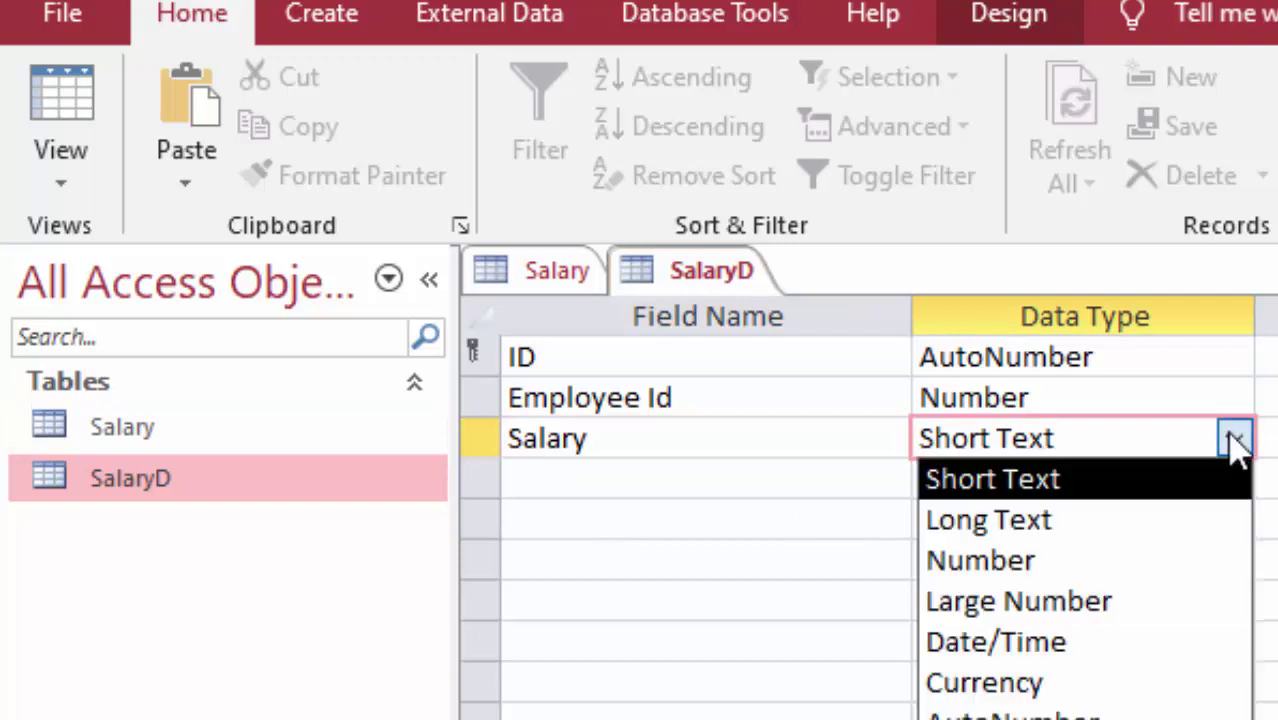
click(1118, 683)
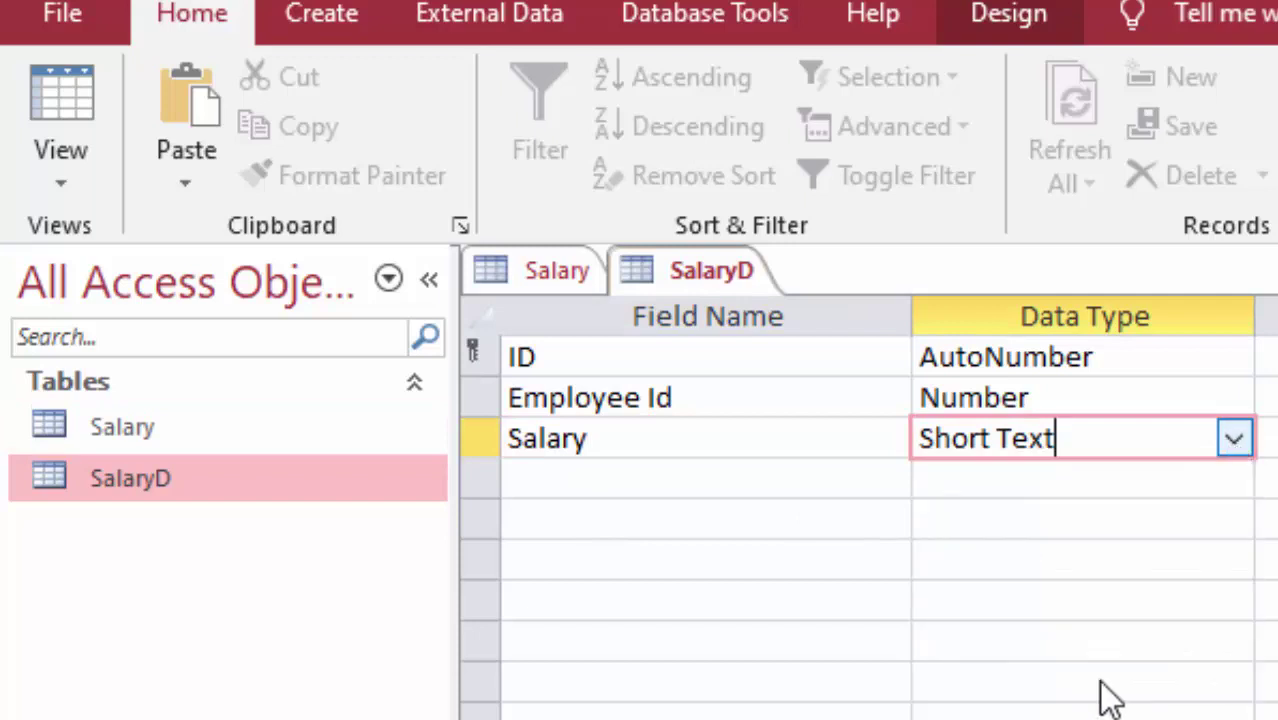
text(Currency)
click(628, 483)
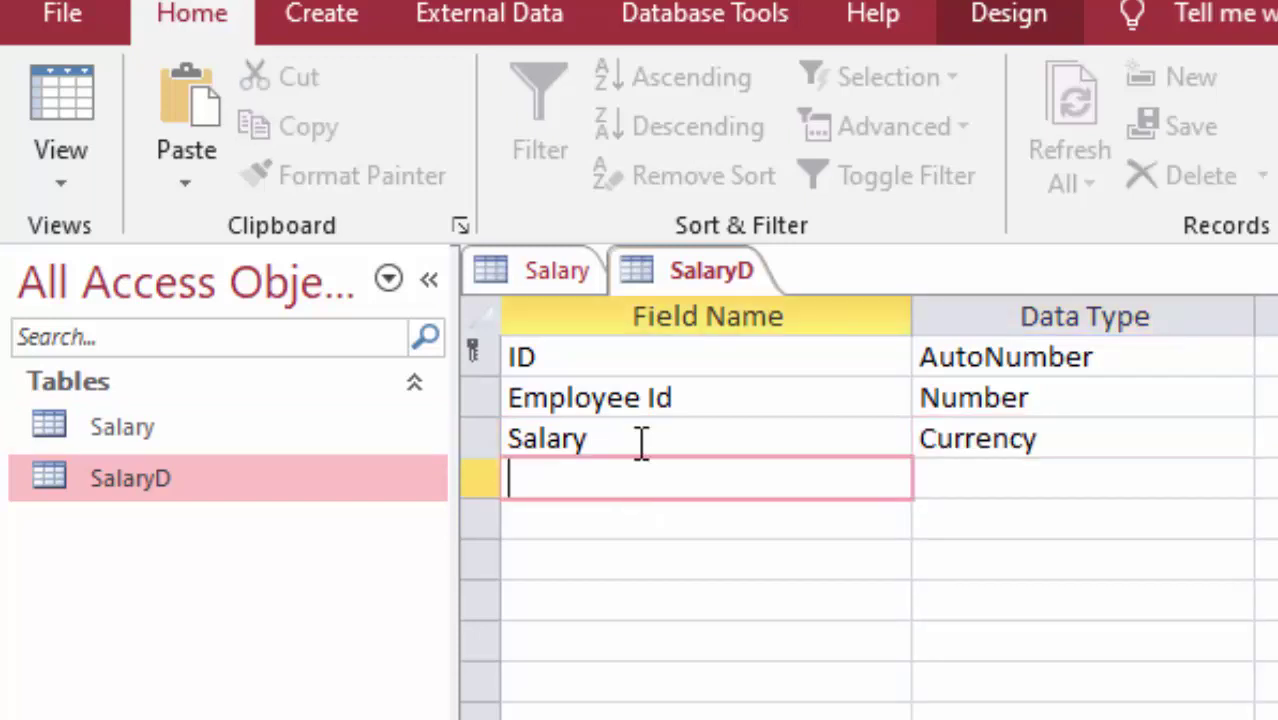
text(TA)
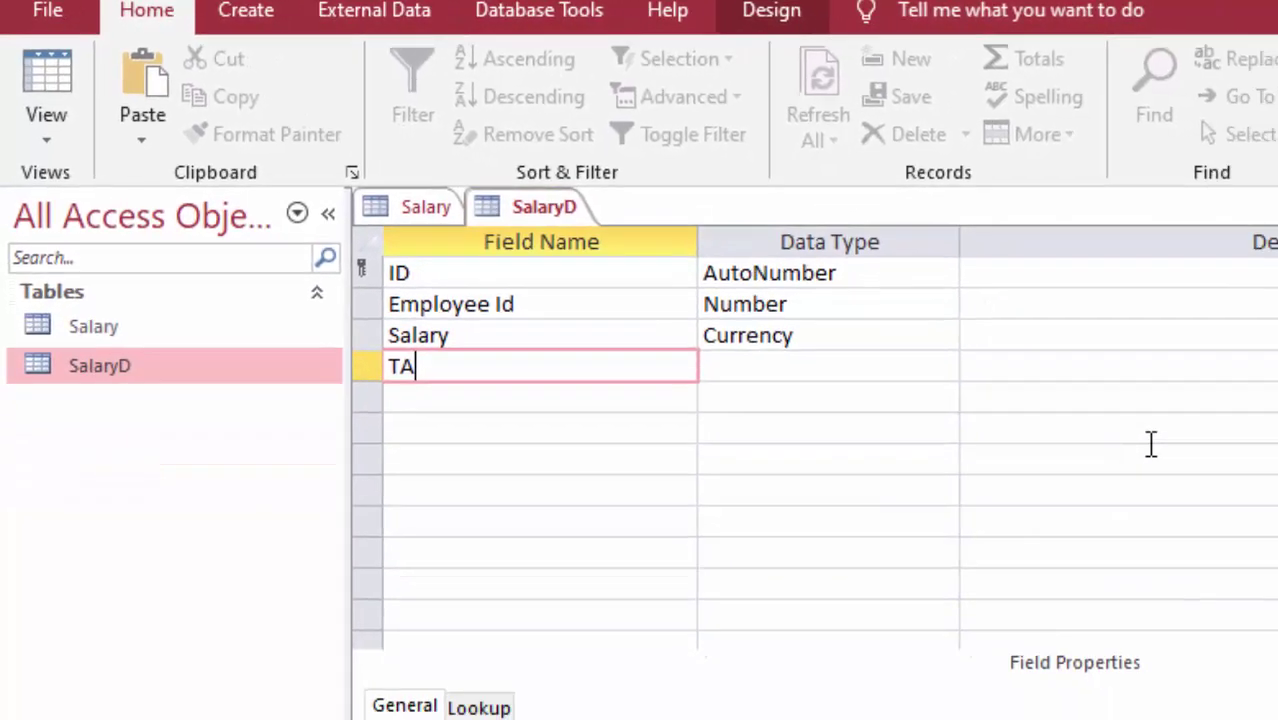
Set the TA field's data type to Number.
click(981, 339)
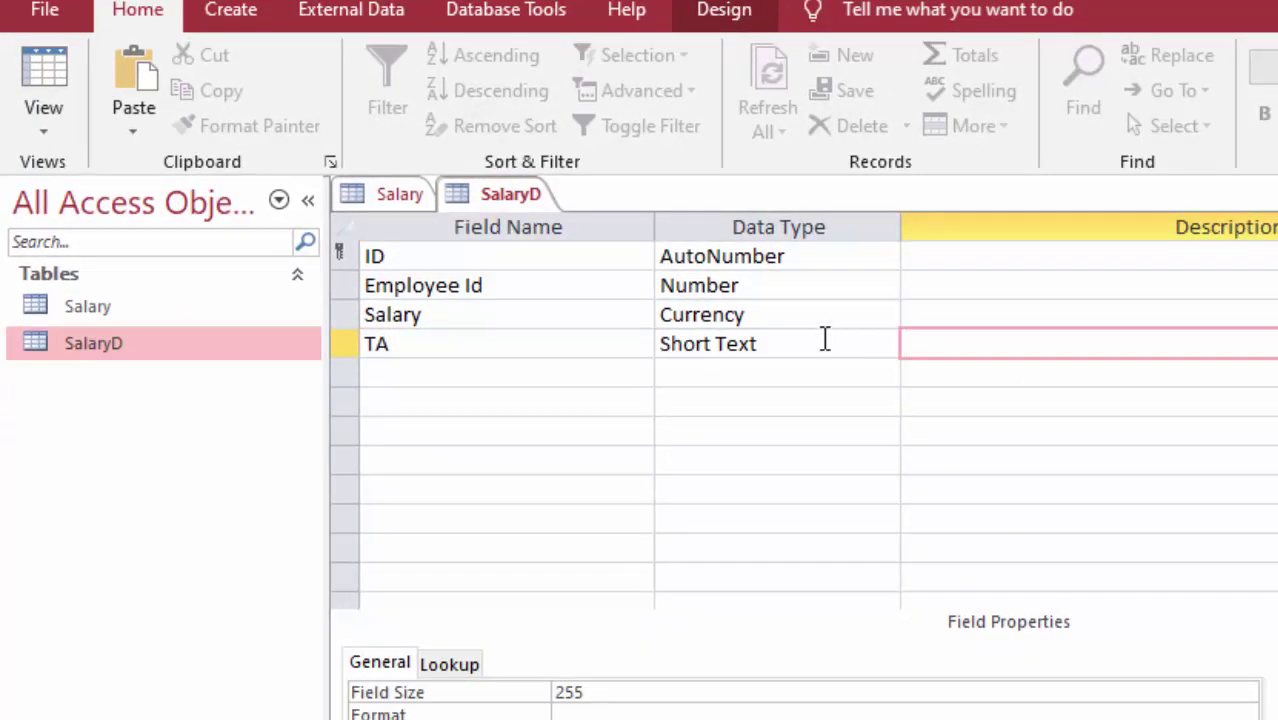
click(825, 341)
click(886, 345)
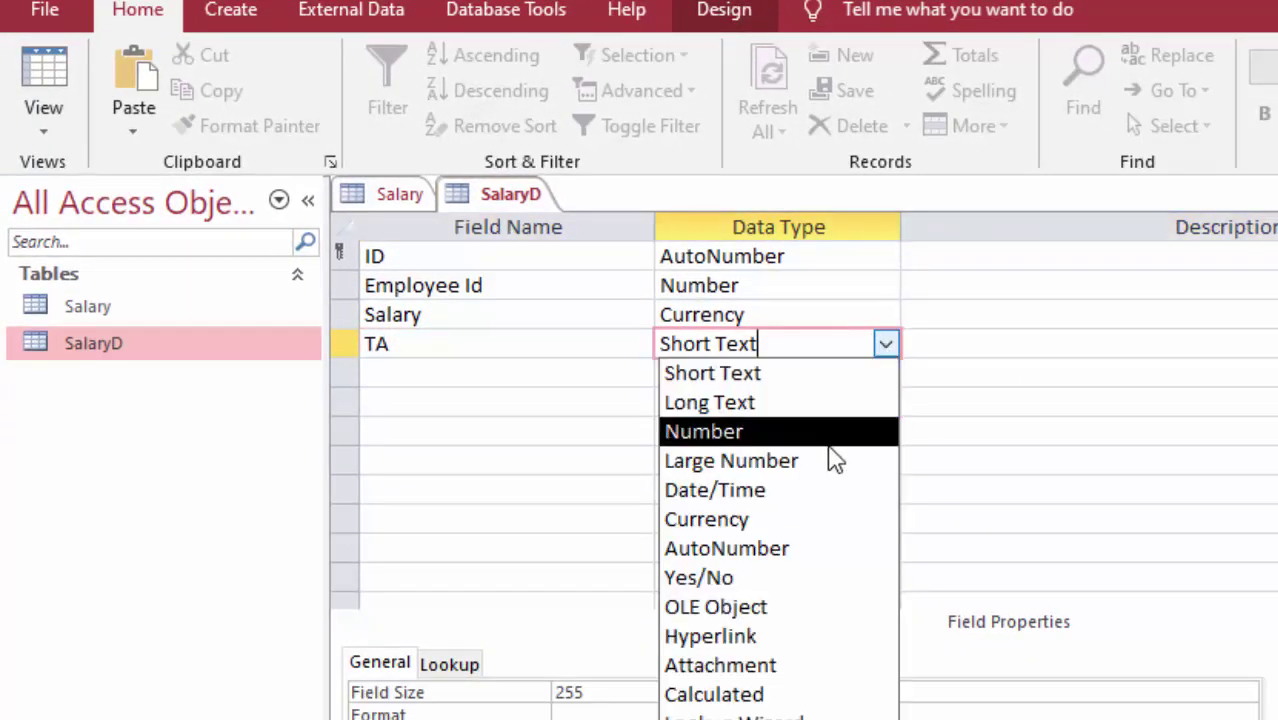
click(829, 445)
click(1013, 345)
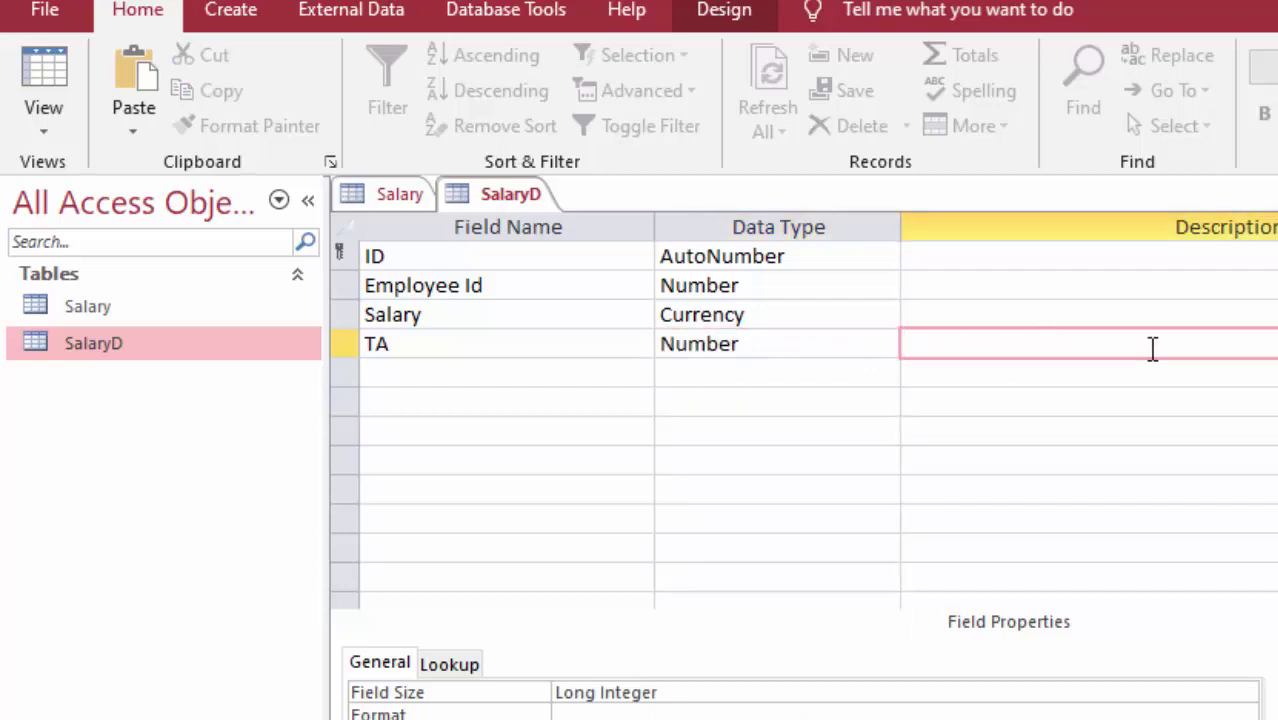
Give TA a Double field size and Percent format, then begin the fifth field.
double_click(863, 697)
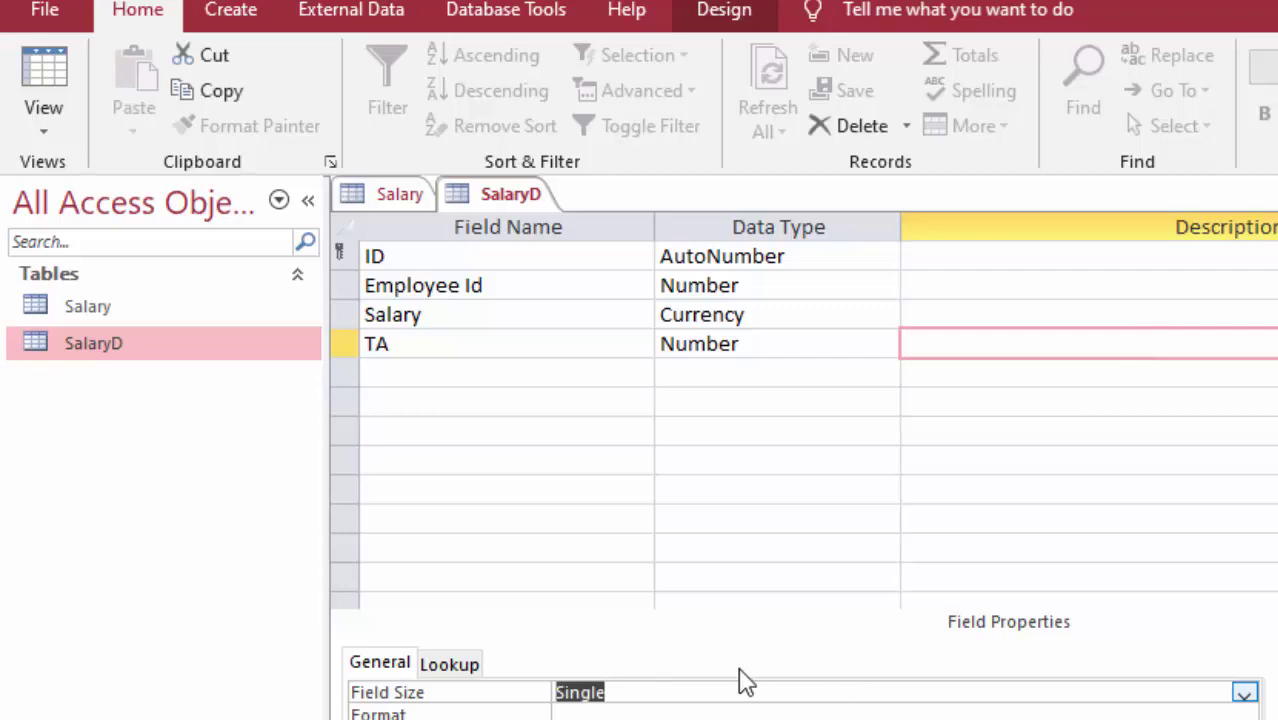
click(1245, 695)
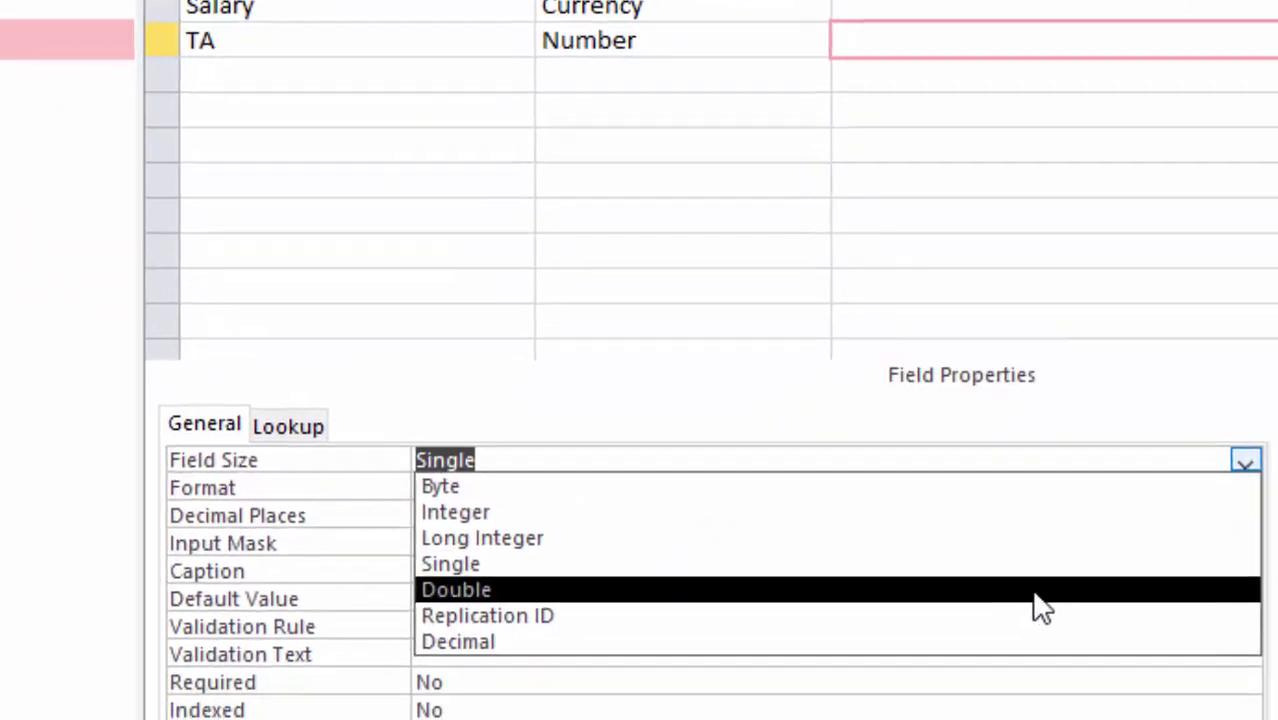
click(1090, 719)
click(506, 356)
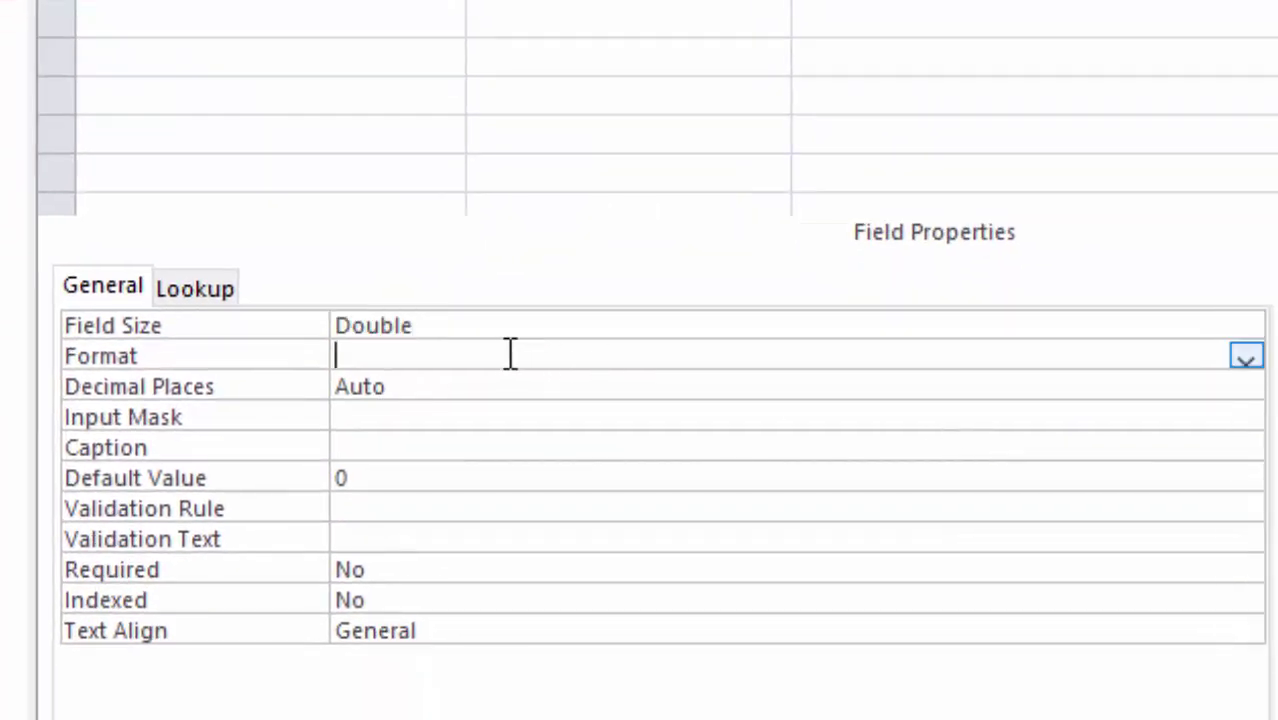
text(per)
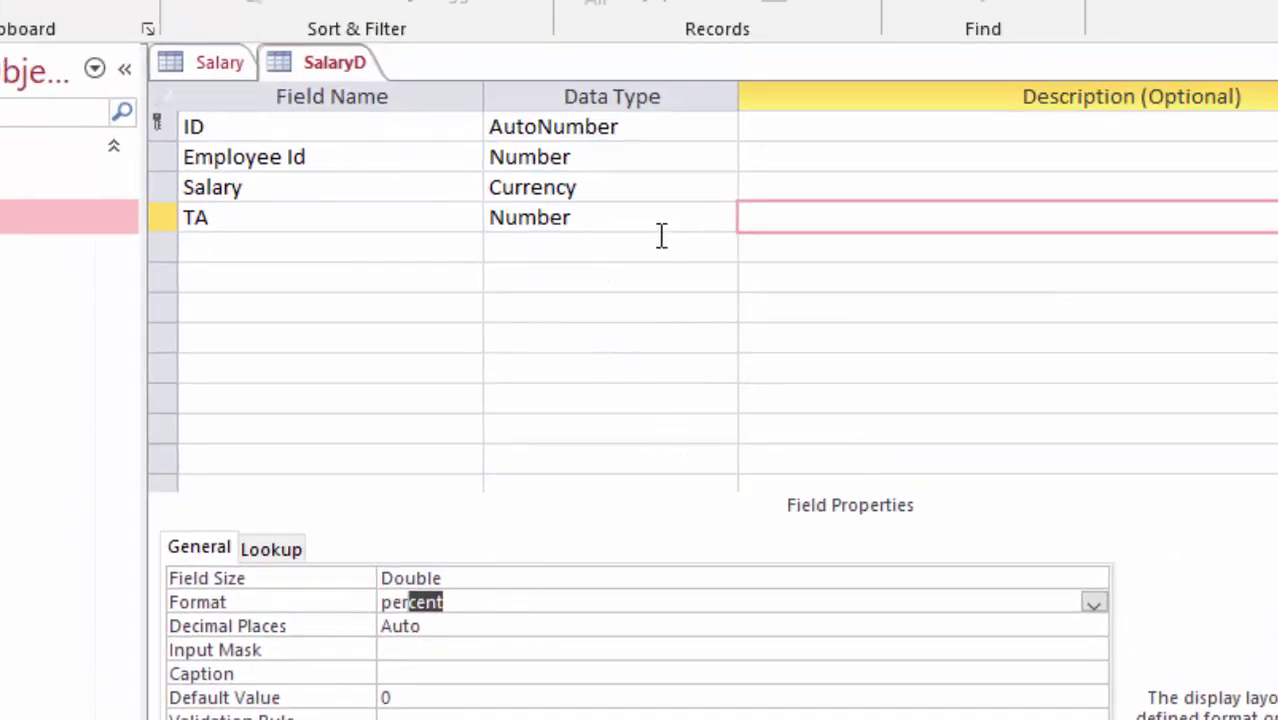
click(232, 245)
text(DA)
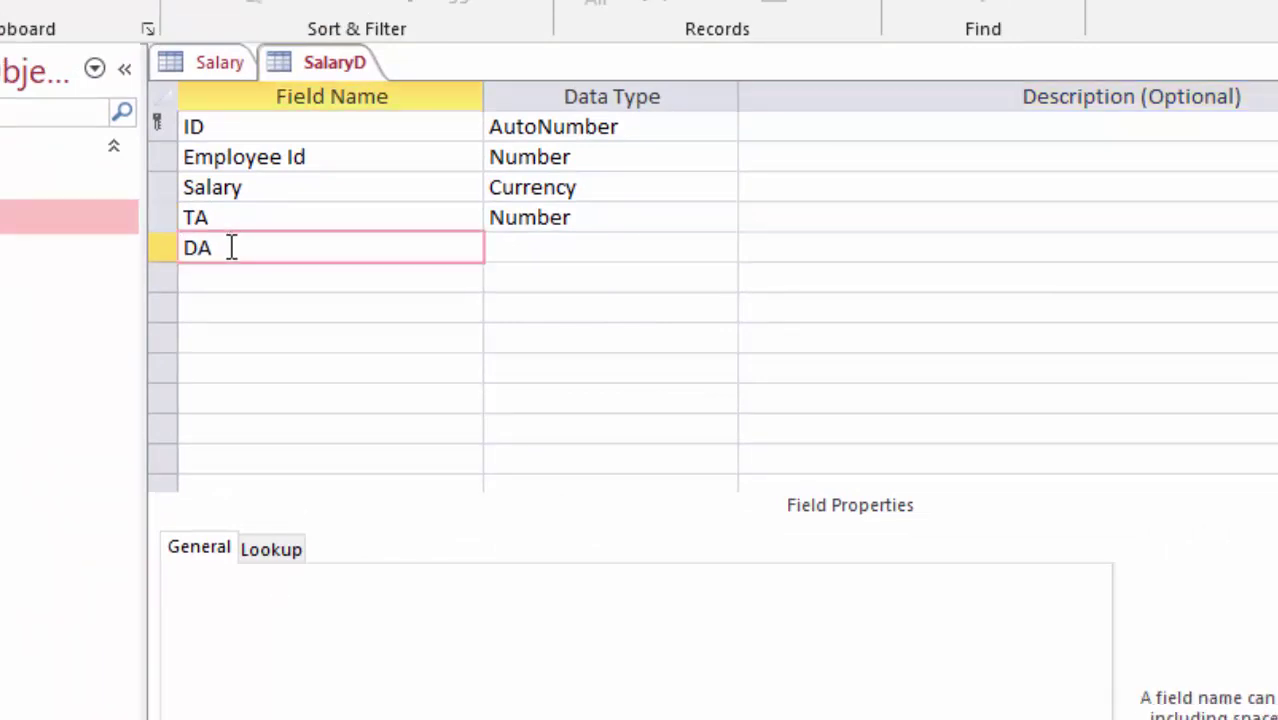
Make DA a Number field with Double field size and Percent format.
click(588, 250)
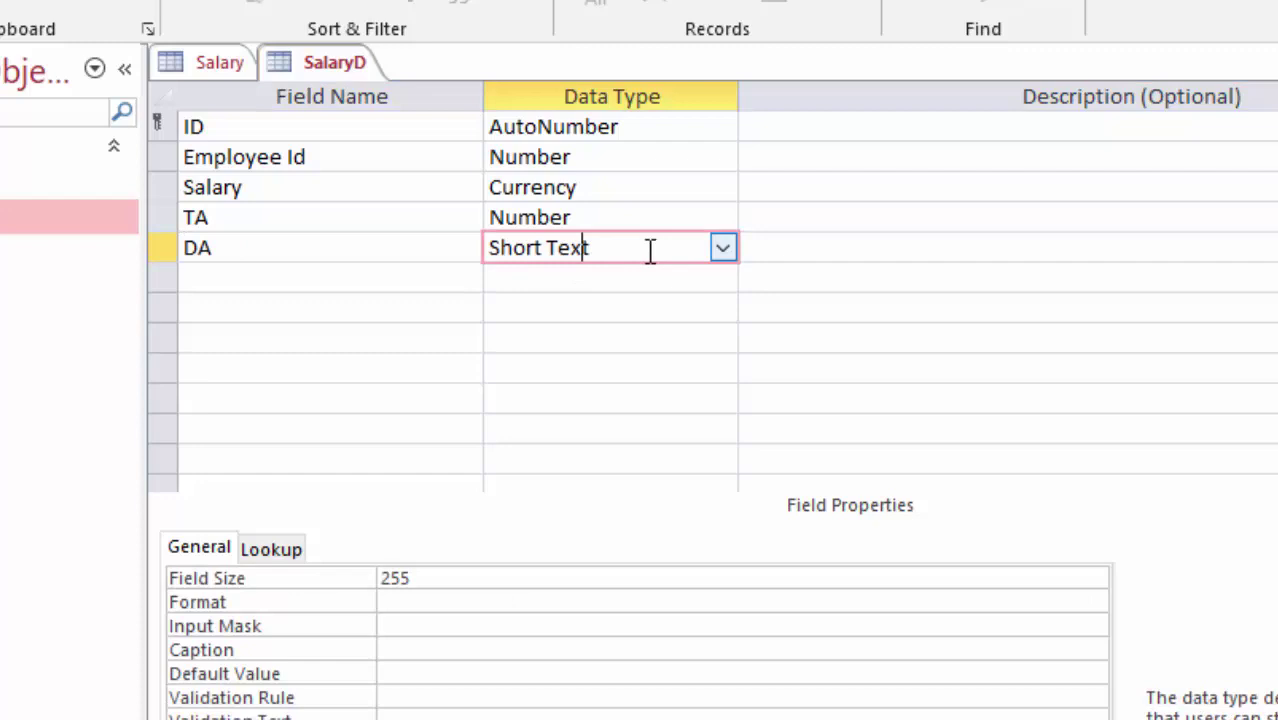
click(724, 250)
click(620, 338)
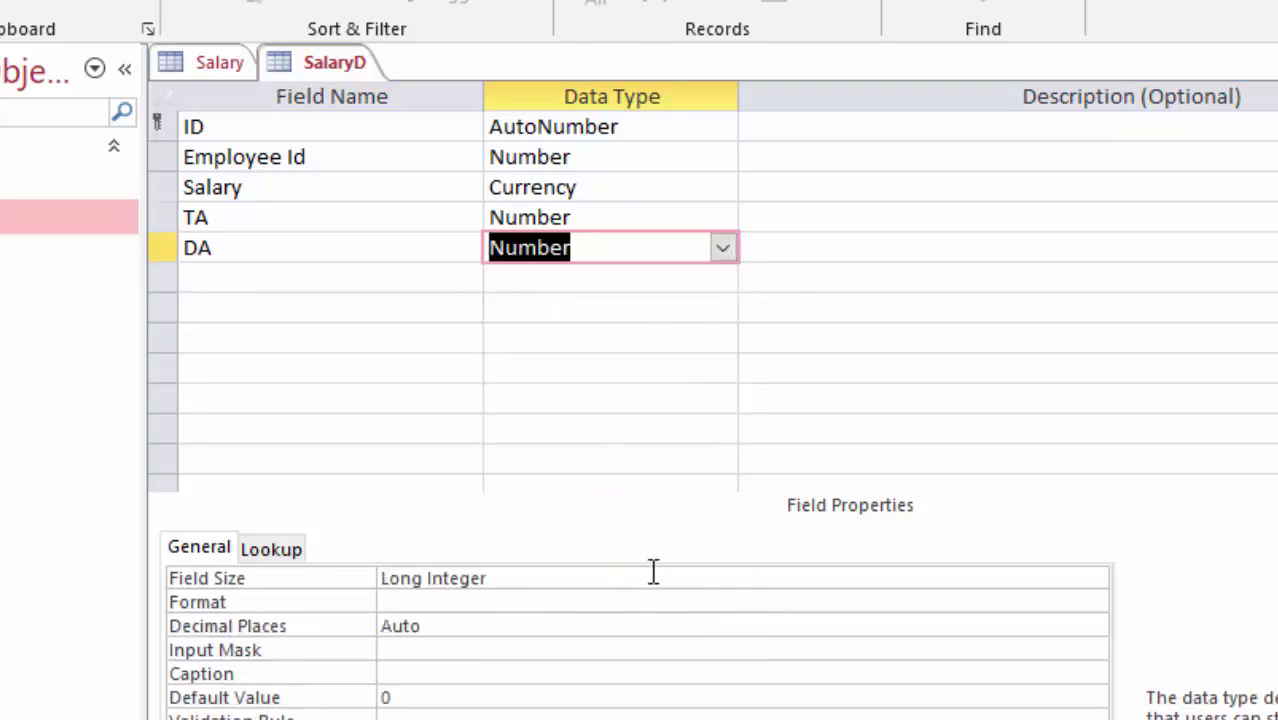
click(1094, 580)
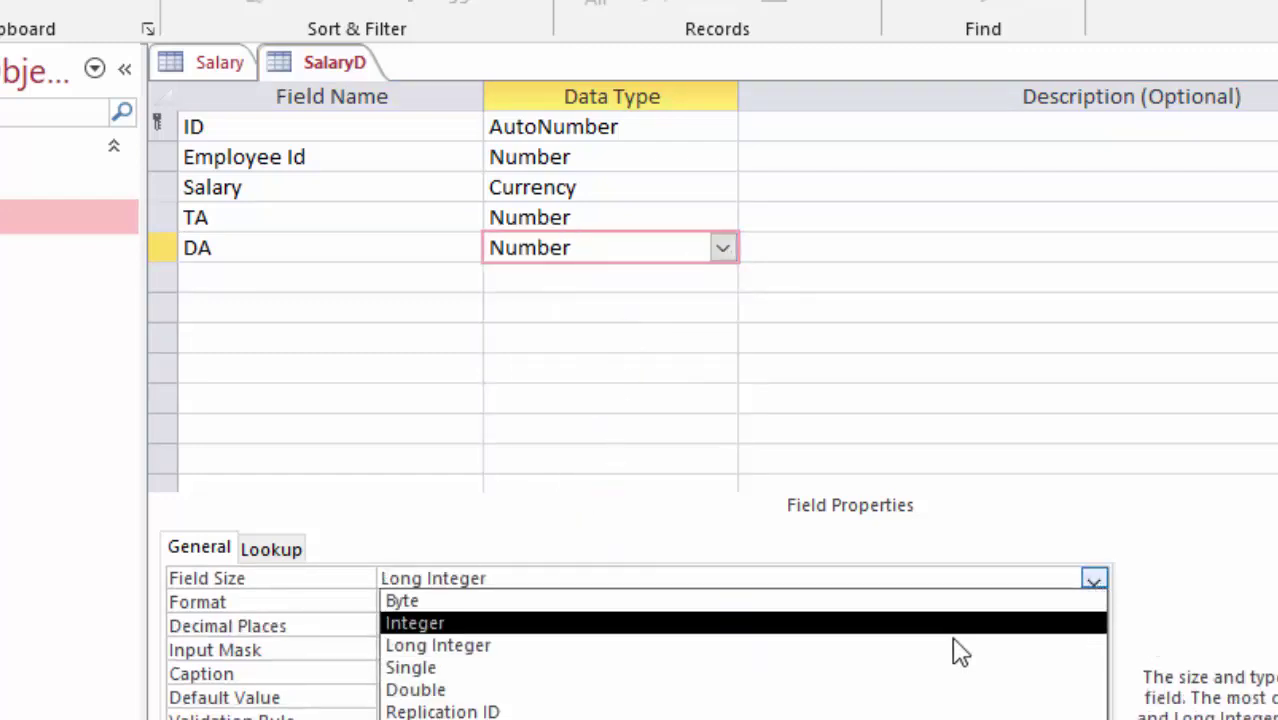
click(912, 690)
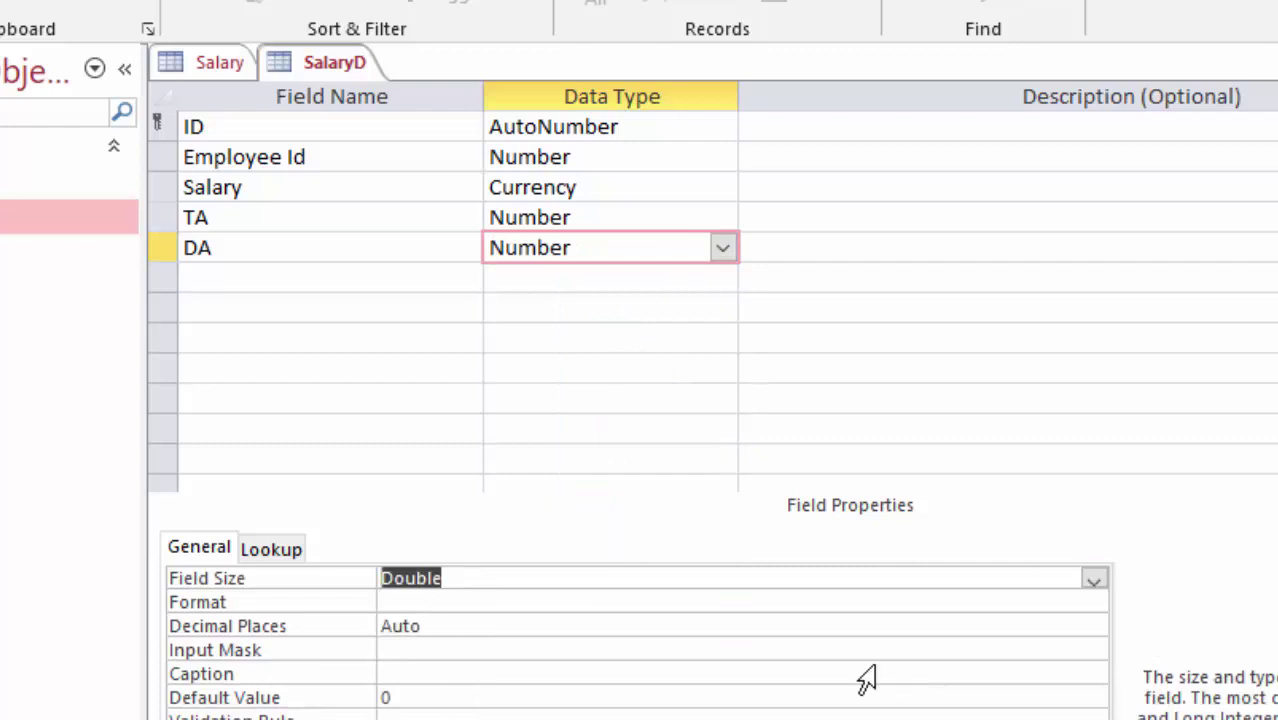
click(466, 597)
text(percent)
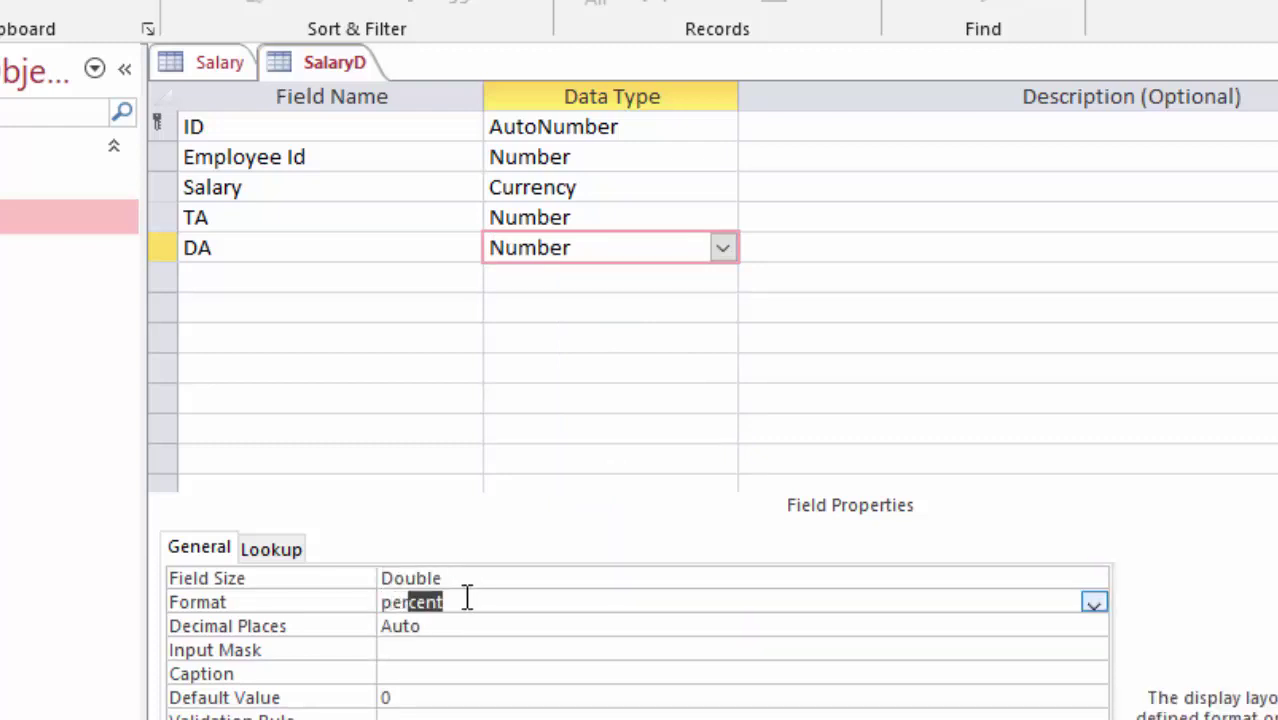
click(283, 280)
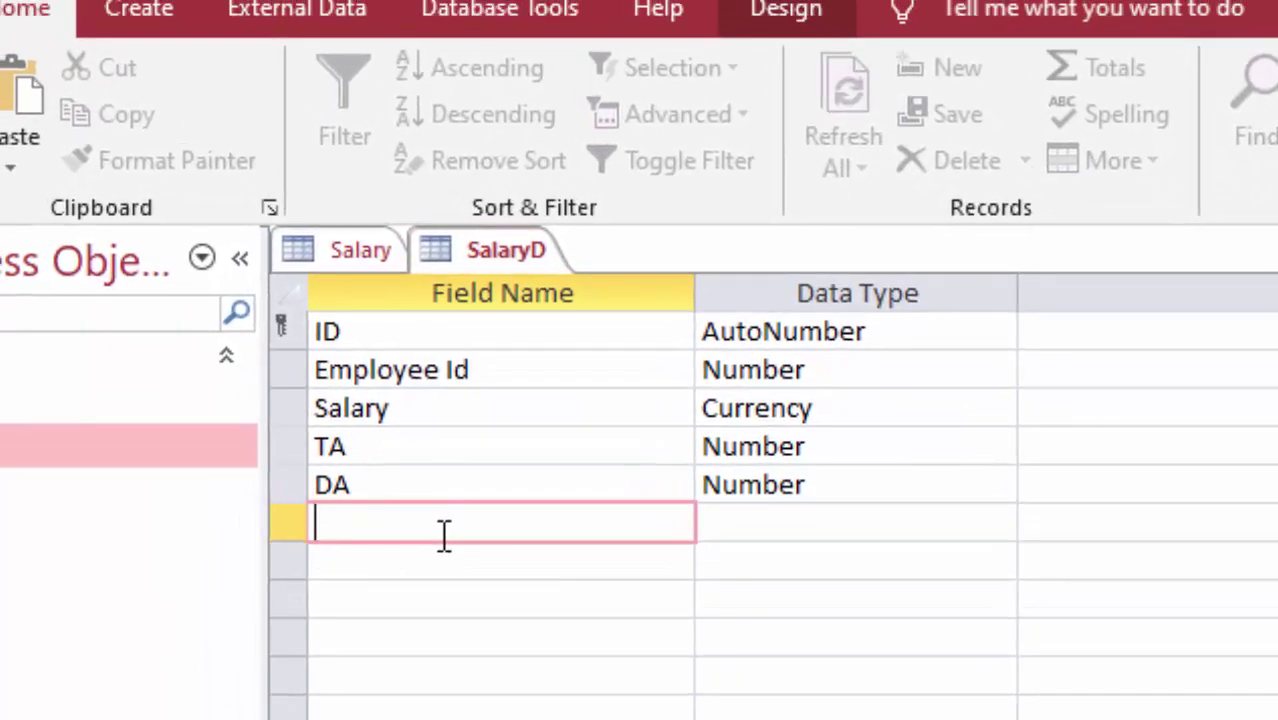
Add an Amount of TA field of Calculated type with expression [Salary]*[TA].
text(Amoun)
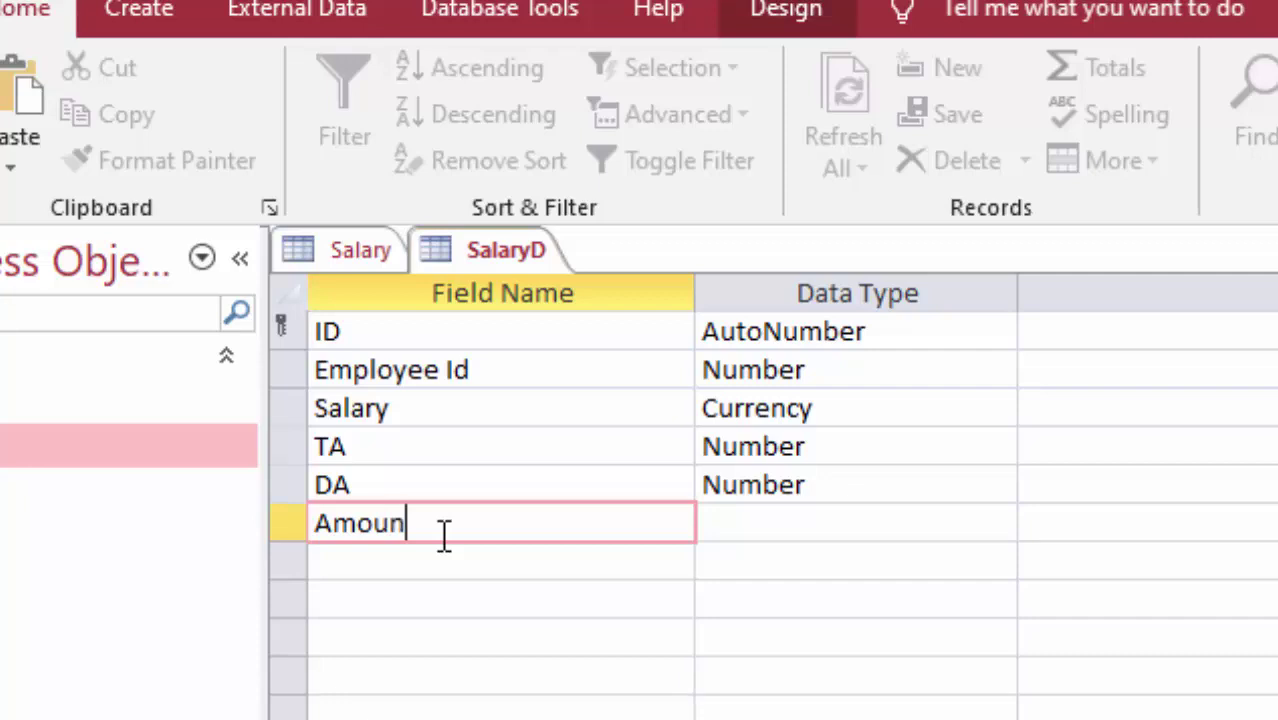
text(t of)
text( TA)
click(918, 525)
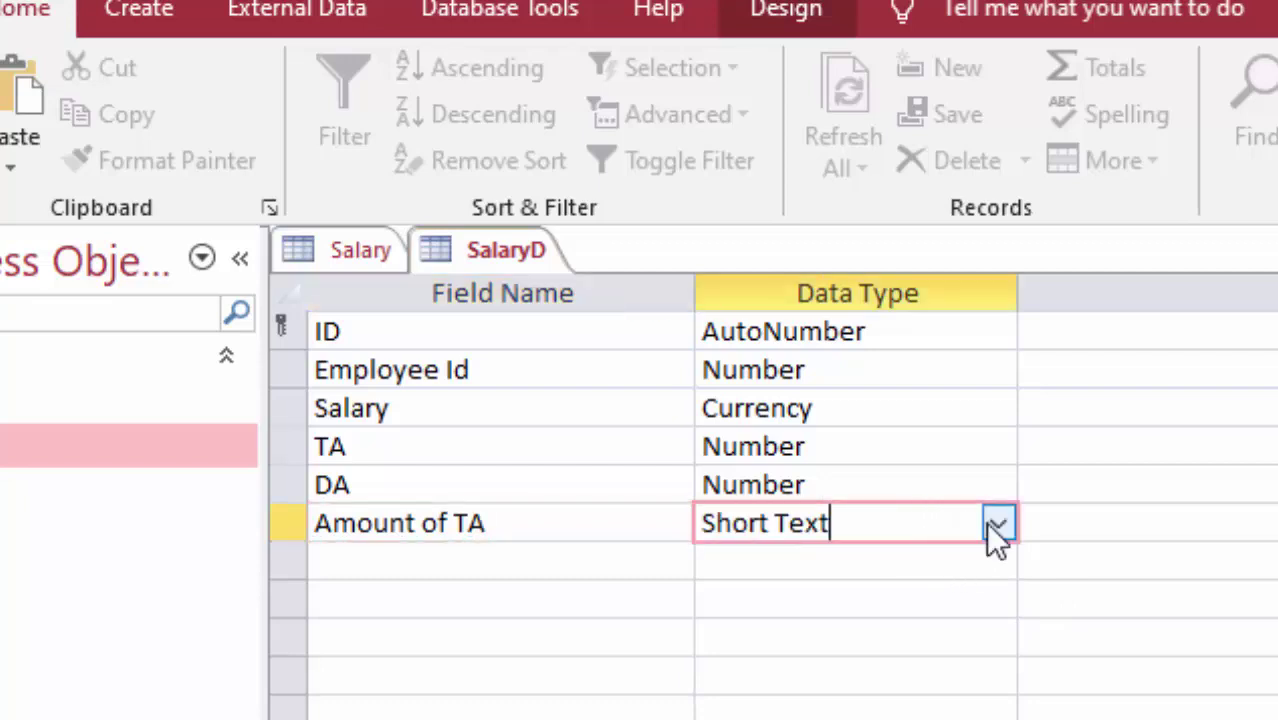
click(997, 525)
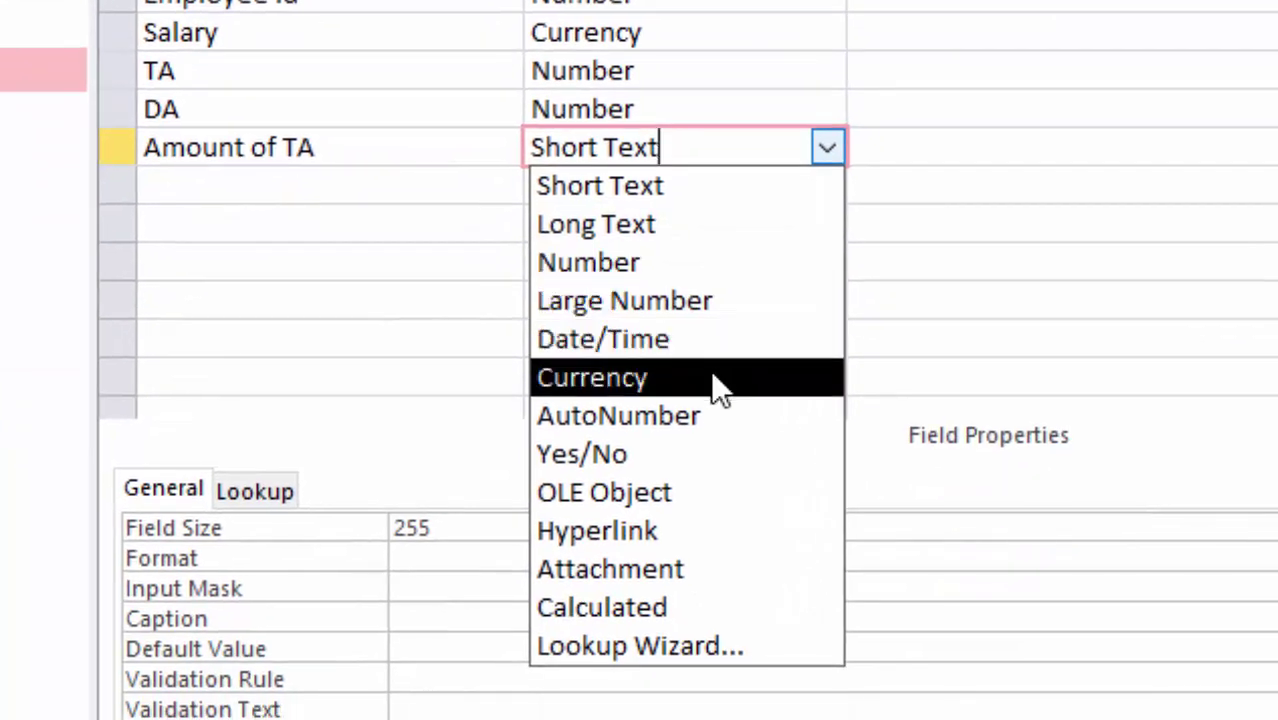
click(668, 608)
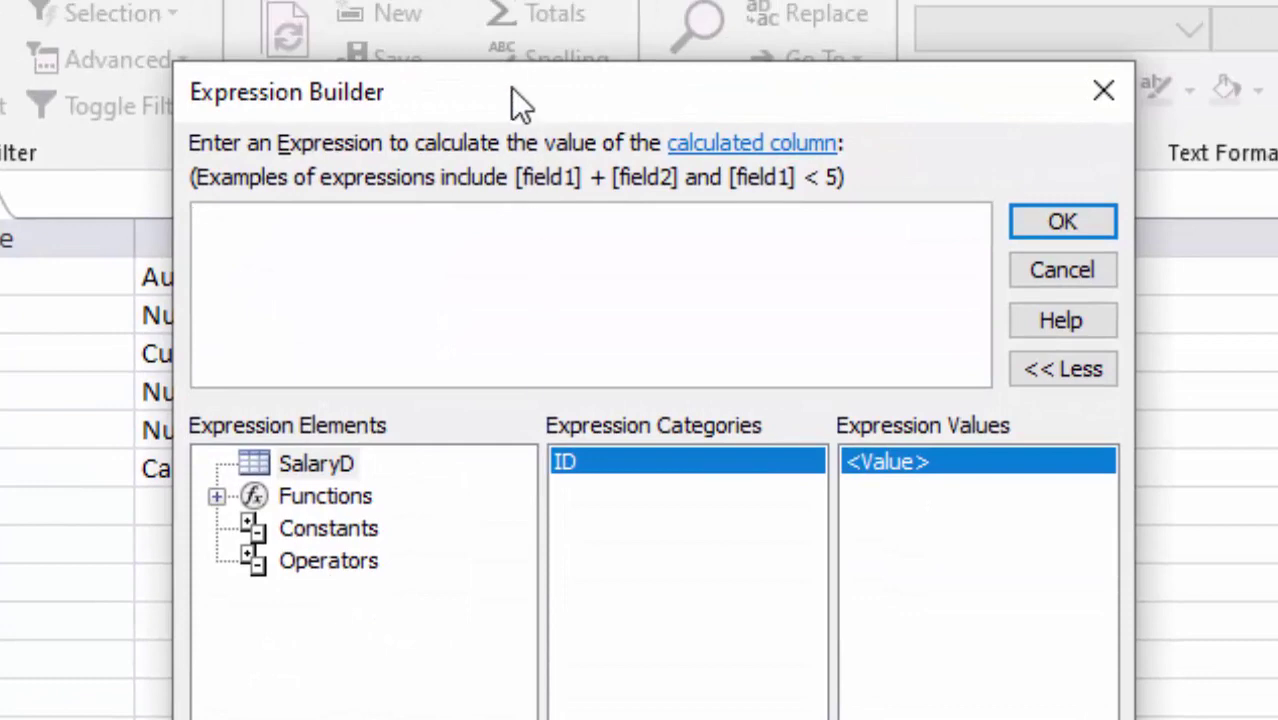
drag(511, 87, 848, 146)
text([Sala)
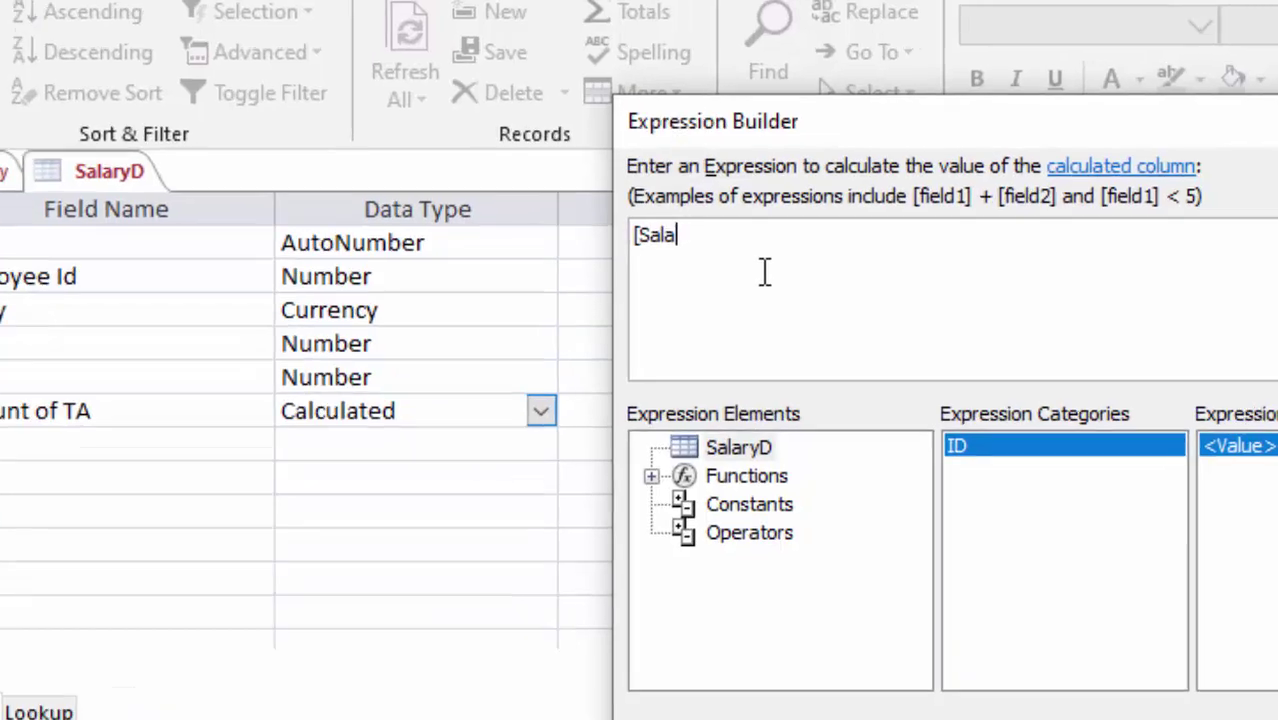
text(ry]*)
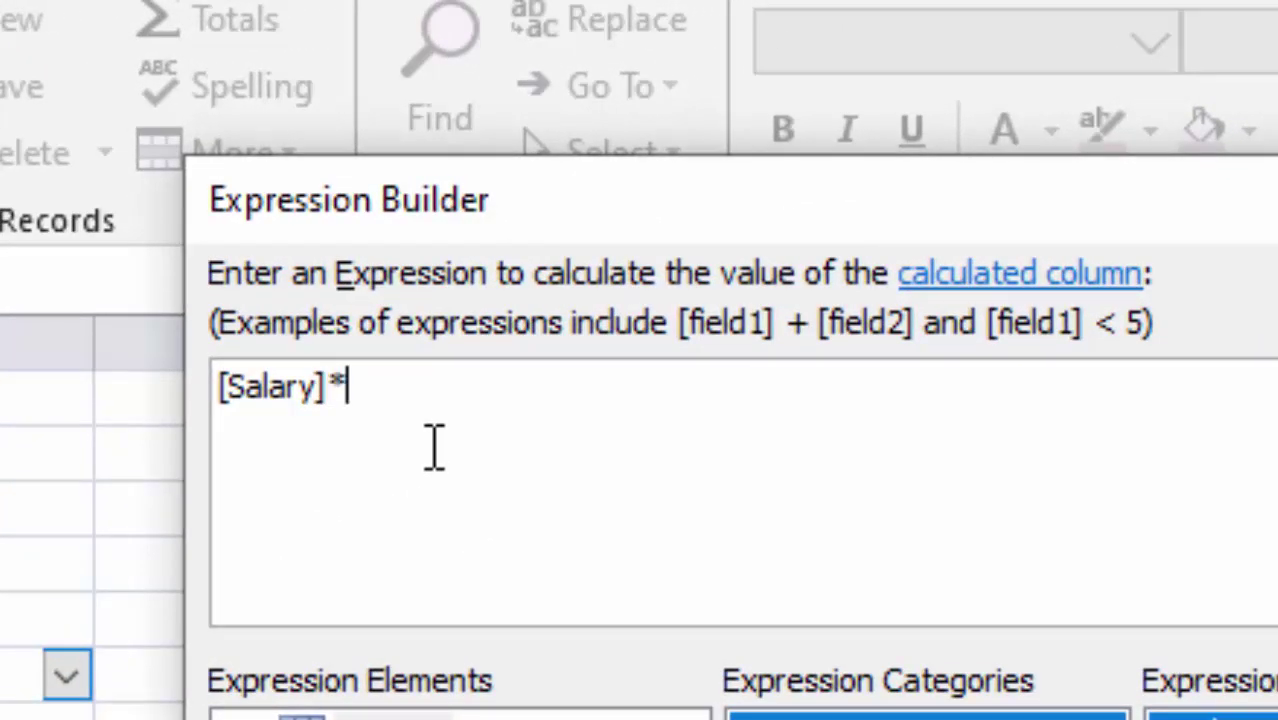
text([)
text(TA)
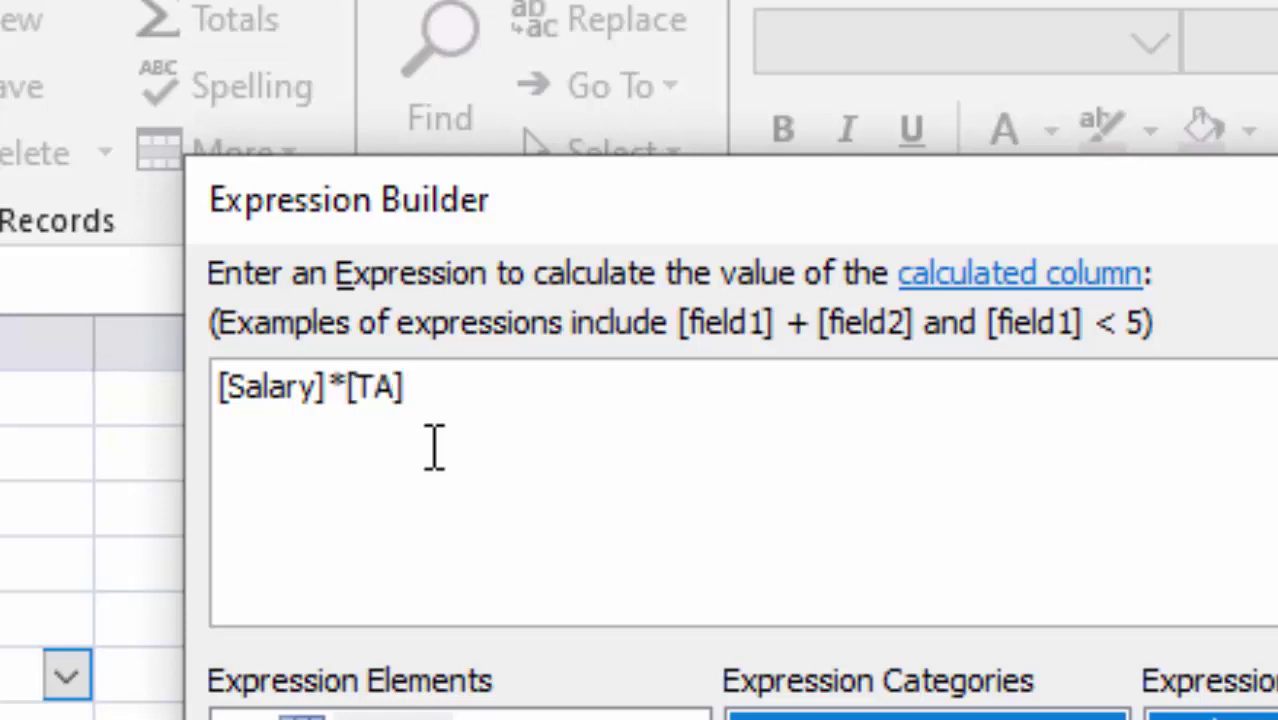
key(Return)
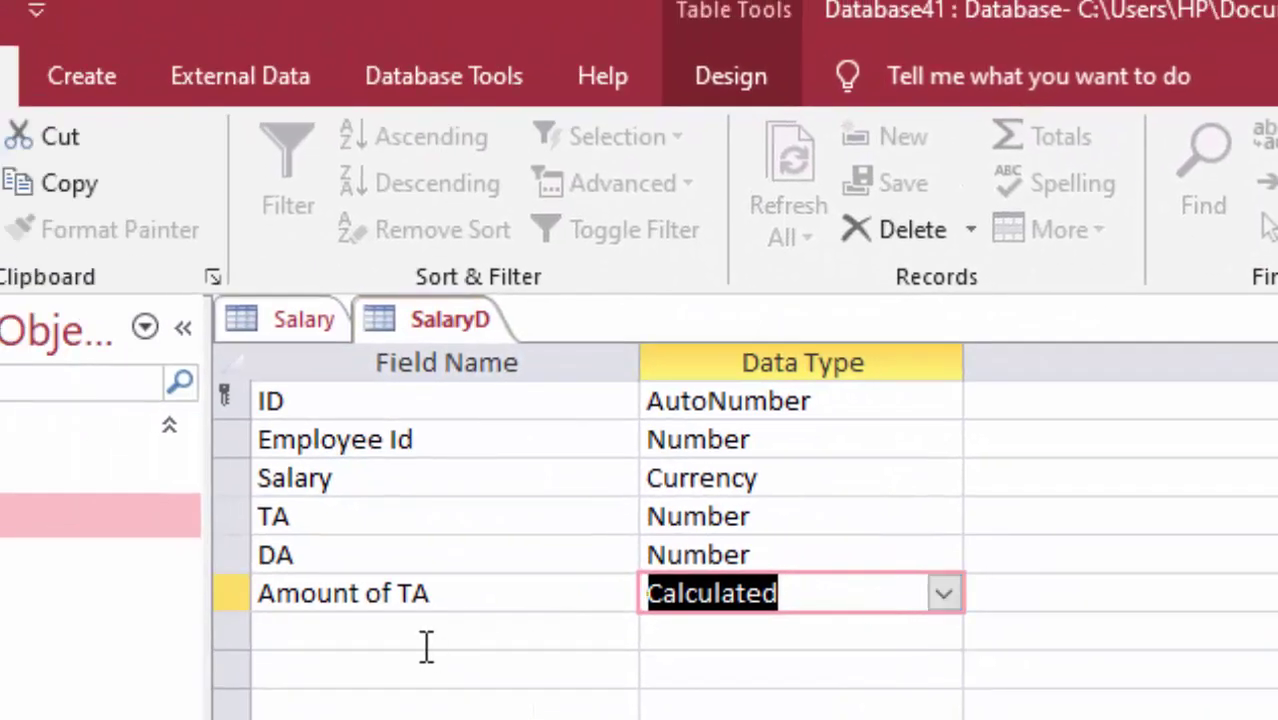
Add an Amount of DA field of Calculated type with expression [Salary]*[DA].
click(230, 633)
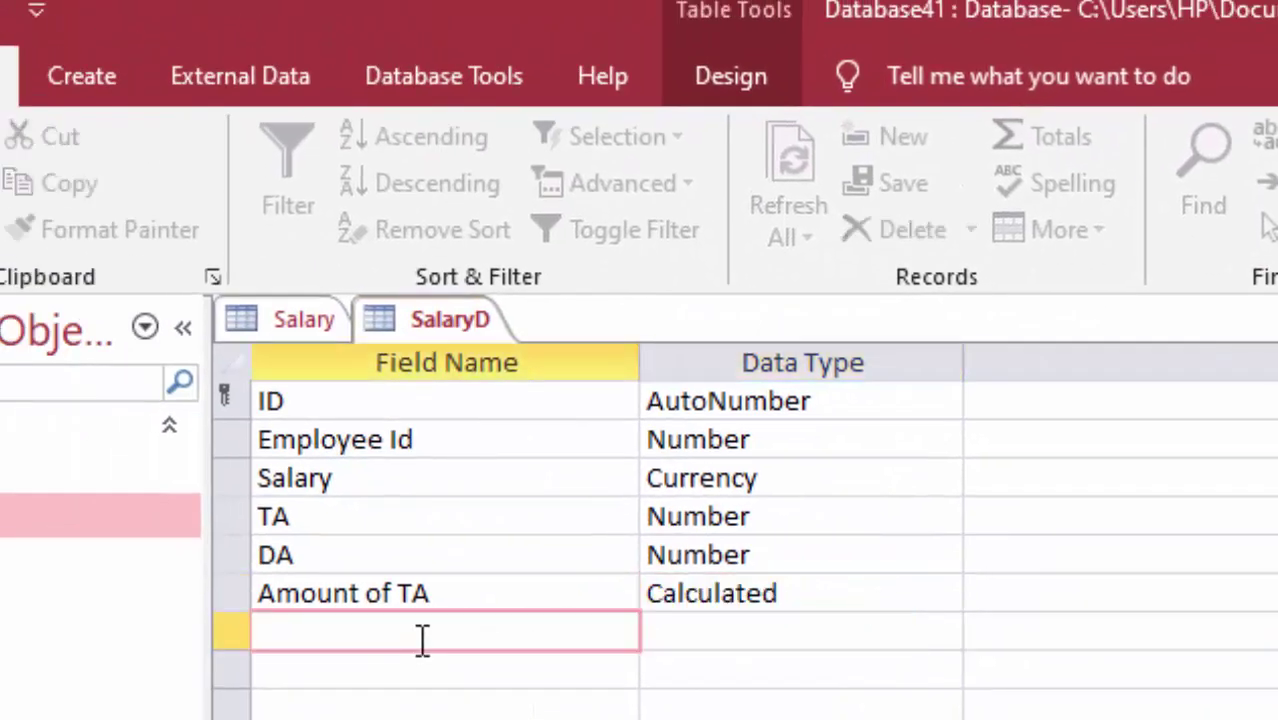
text(Amo)
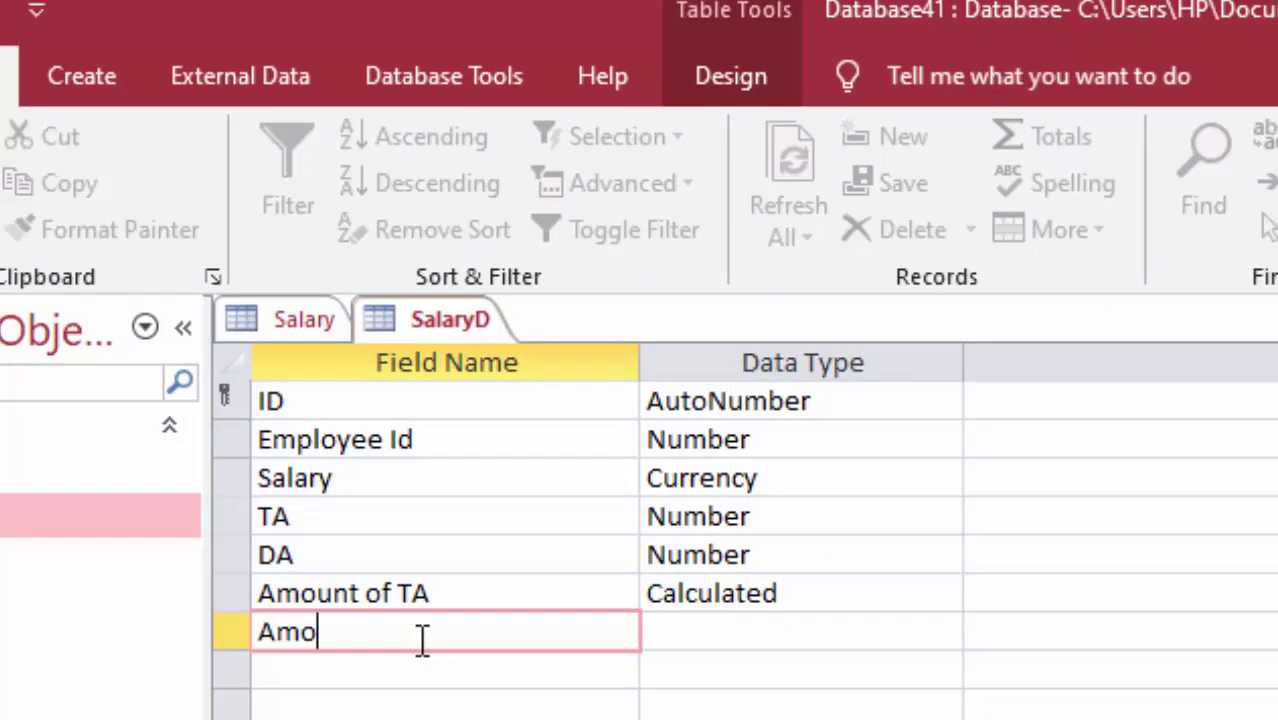
text(unt o)
text(f DA)
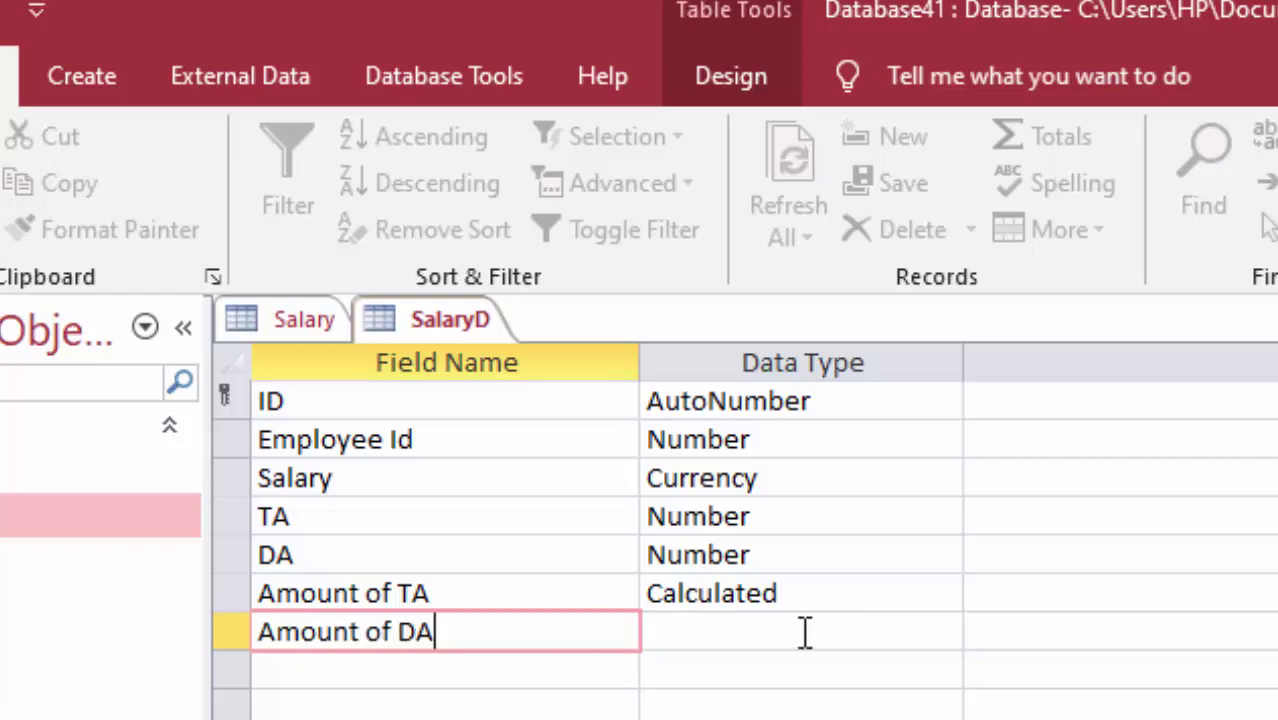
click(805, 632)
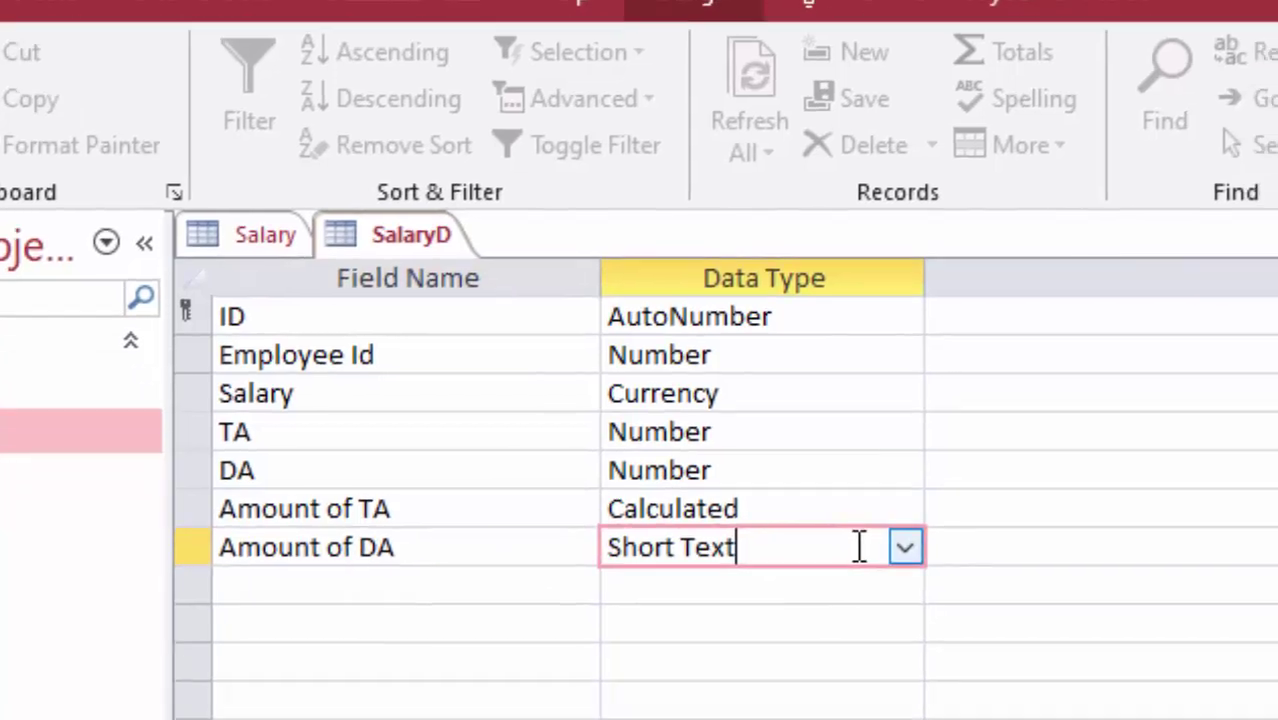
click(790, 295)
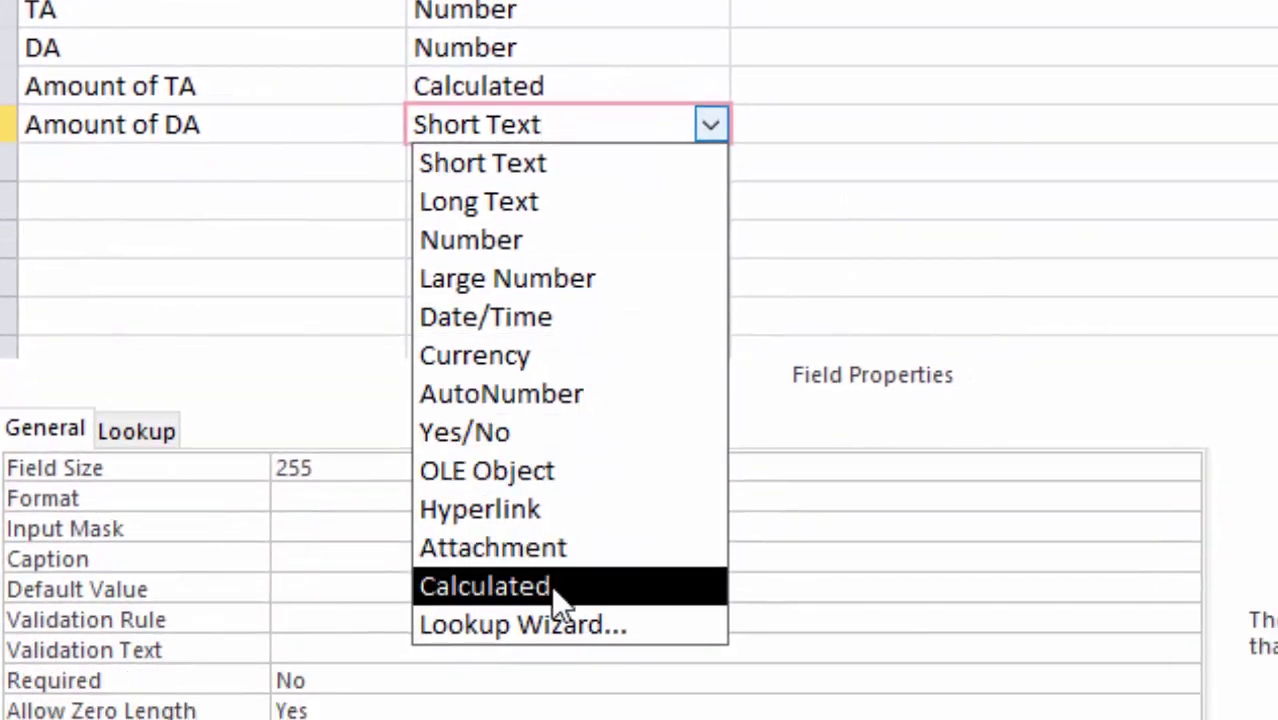
click(551, 585)
text([Salar)
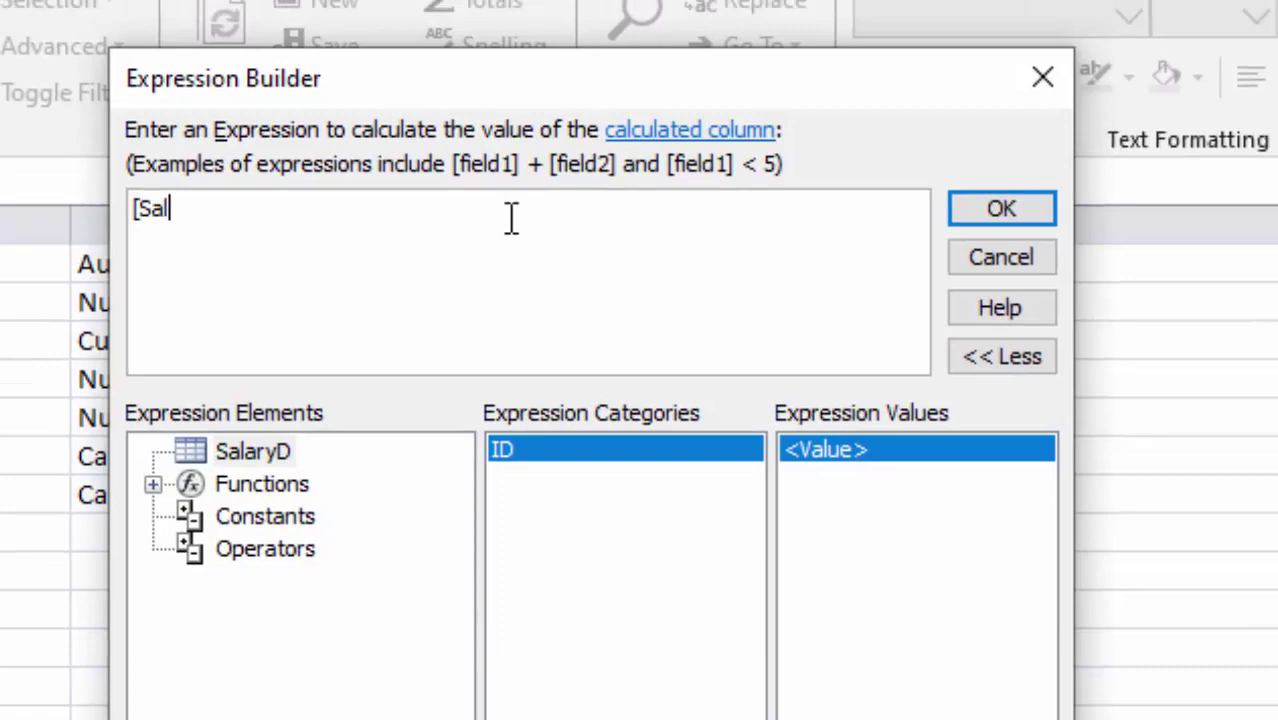
text(y)
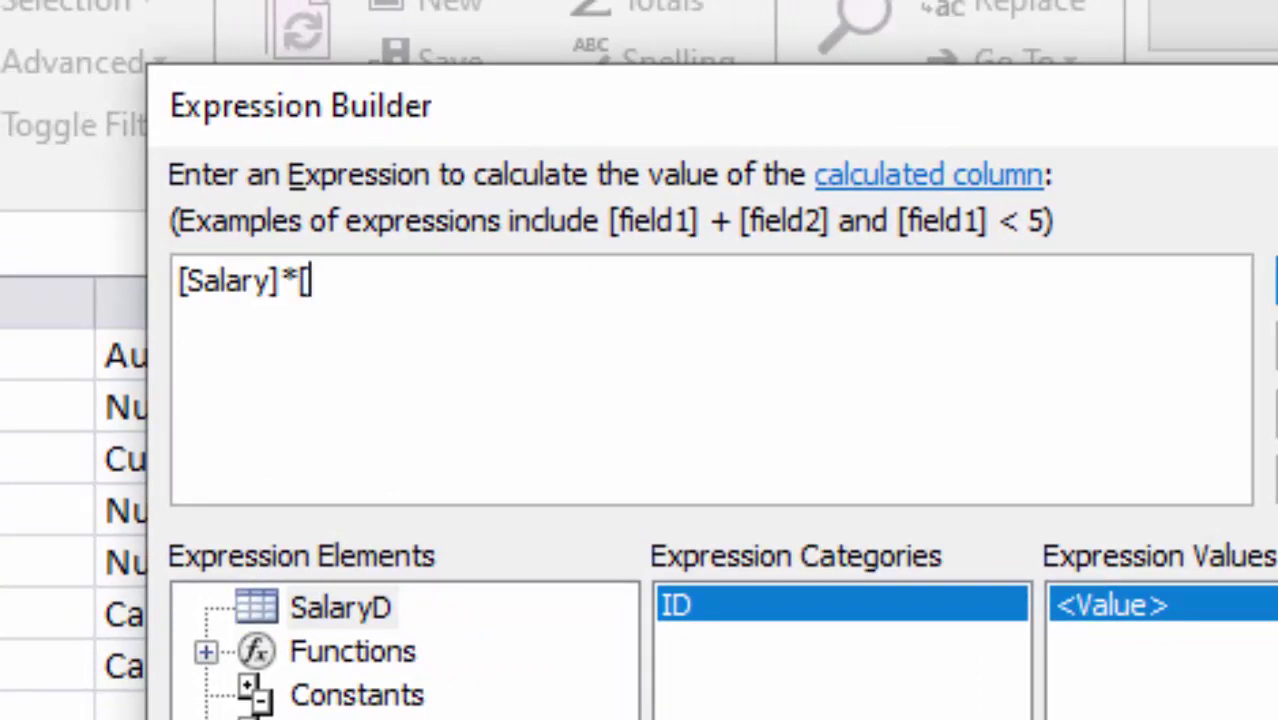
text(DA])
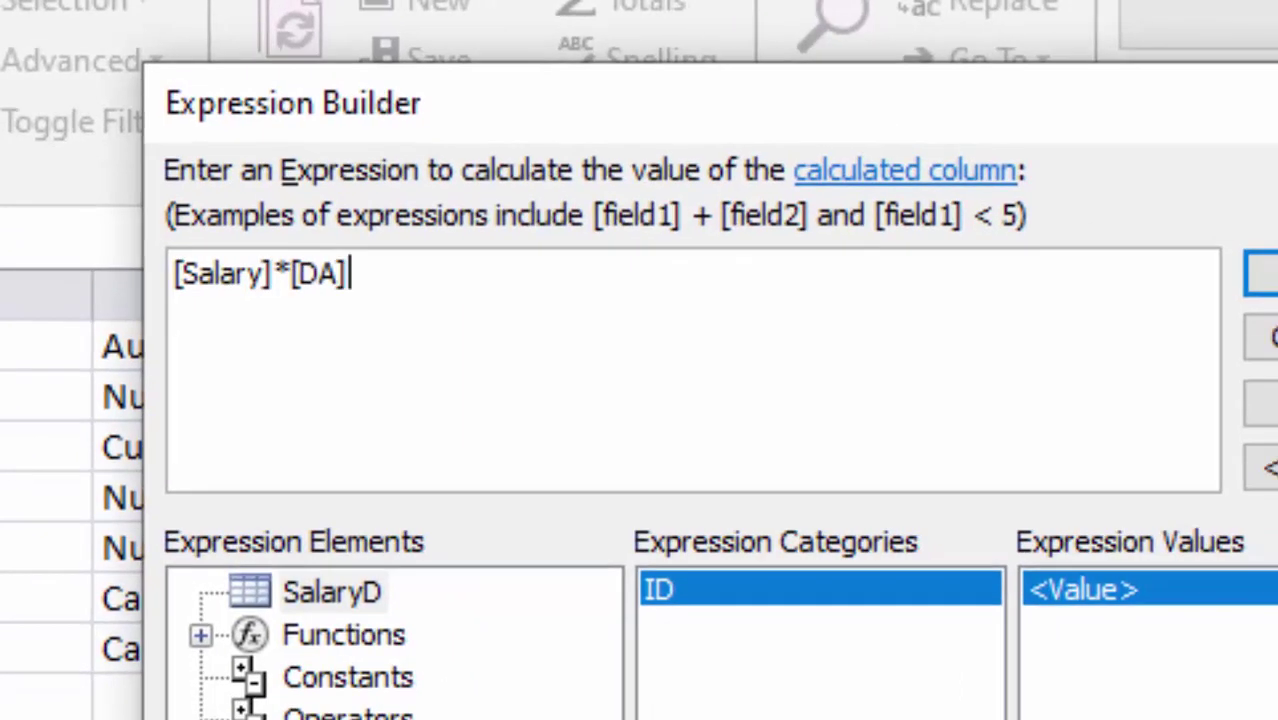
click(1215, 258)
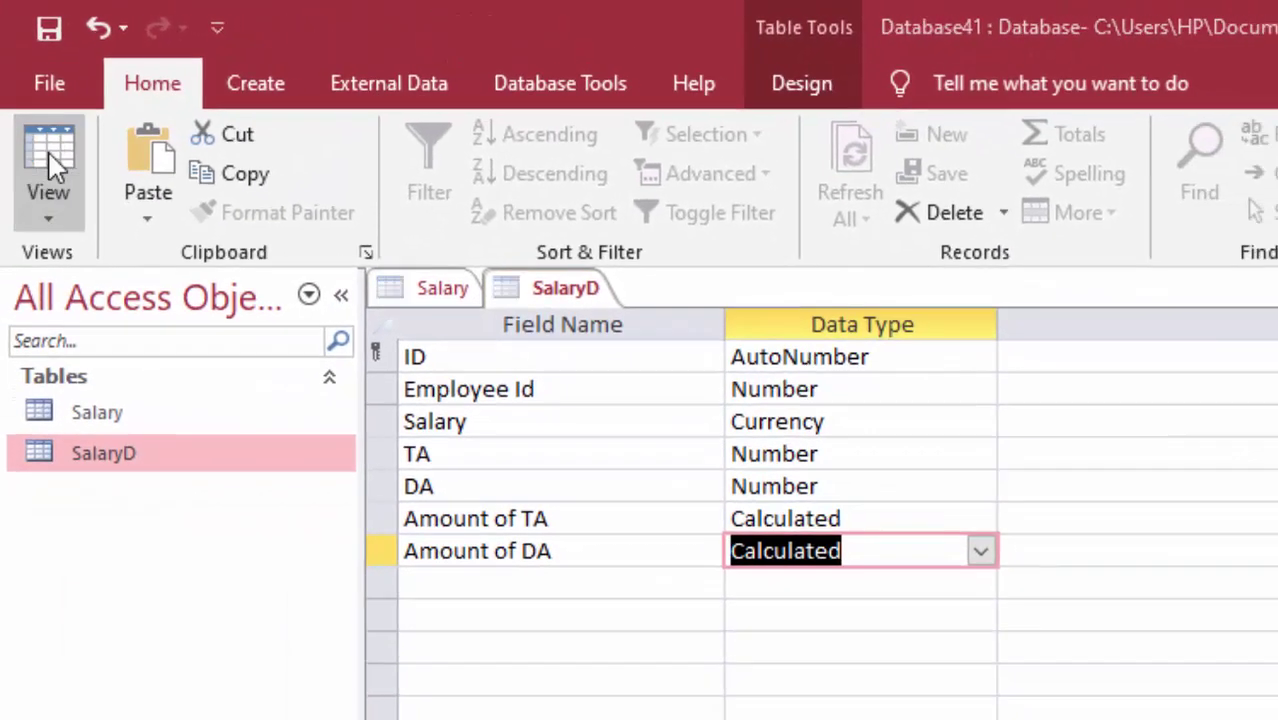
Save SalaryD, switch to Datasheet View and widen the Employee Id column.
click(48, 179)
click(970, 650)
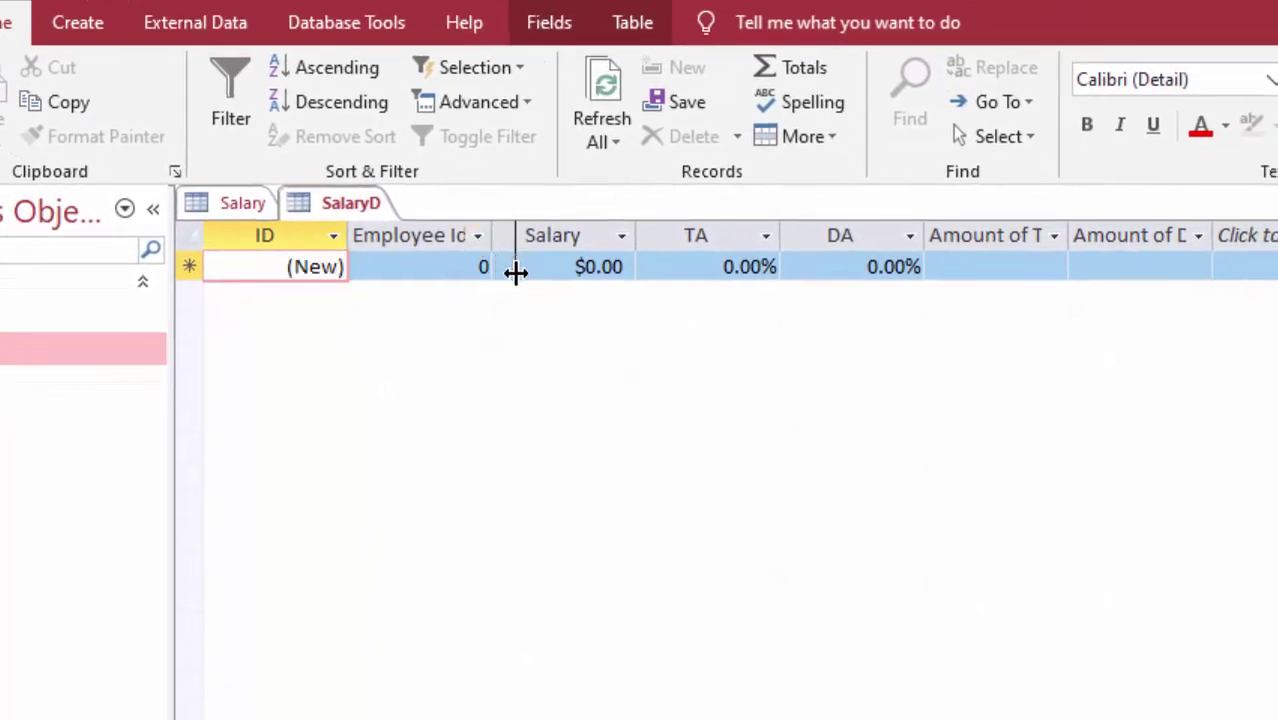
drag(493, 235, 517, 268)
double_click(30, 320)
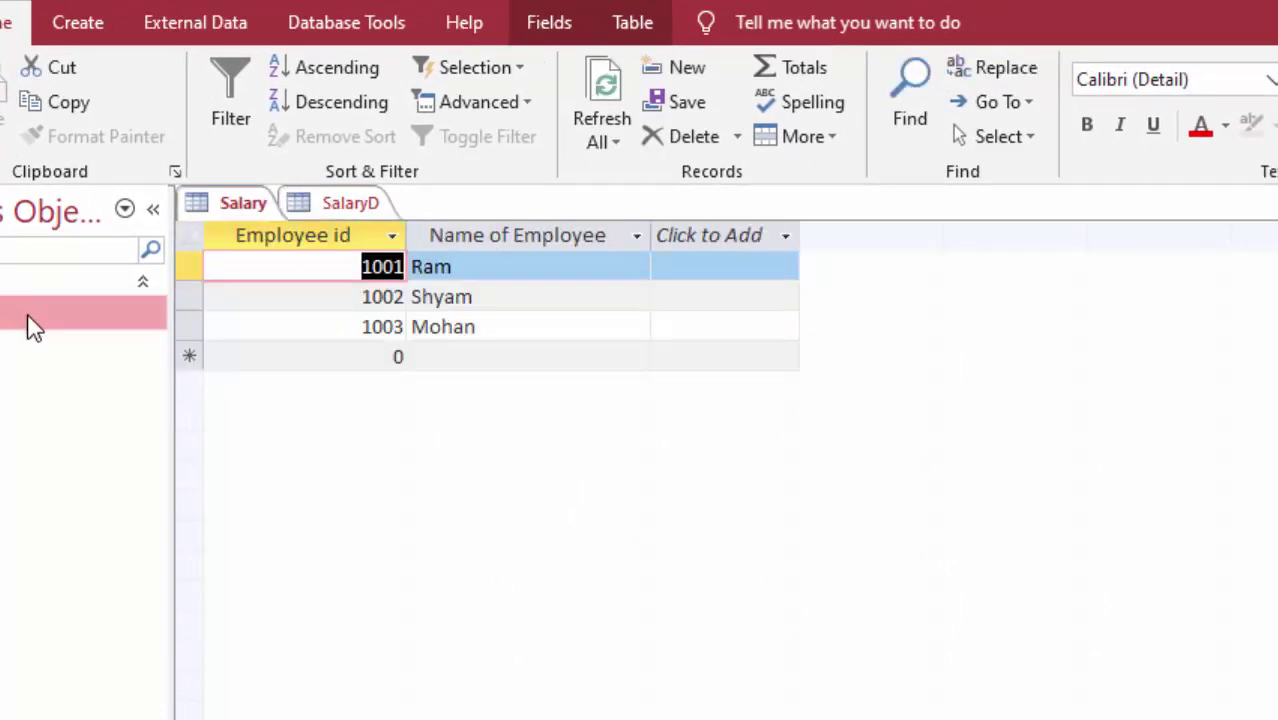
double_click(34, 355)
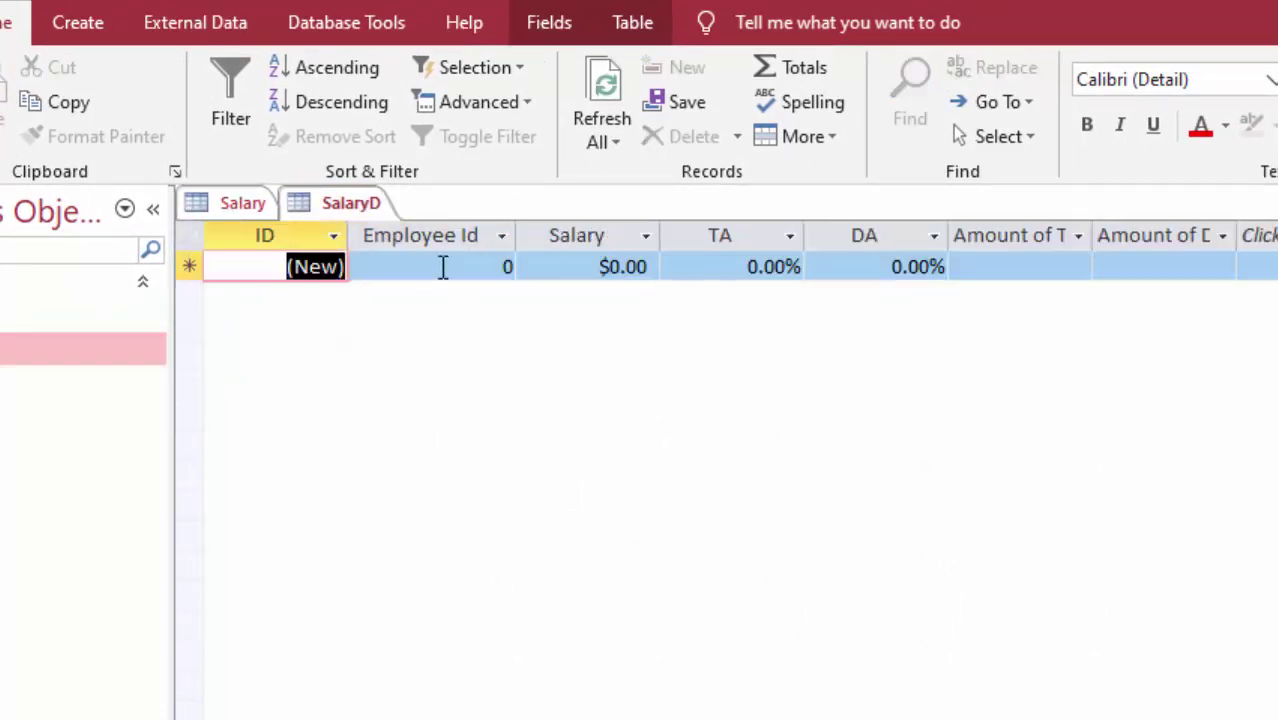
Enter the first record: Employee Id 1001, Salary 20000, TA 3%, DA 2%.
key(Tab)
text(1)
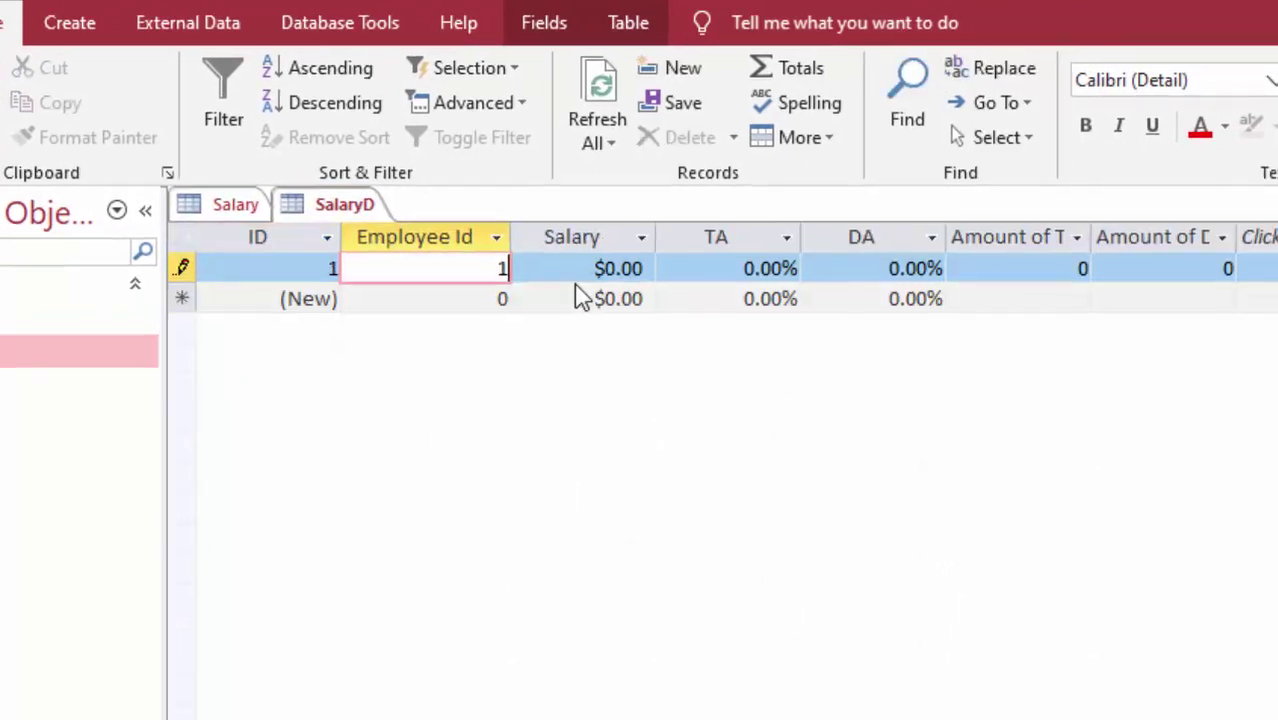
text(001)
key(Tab)
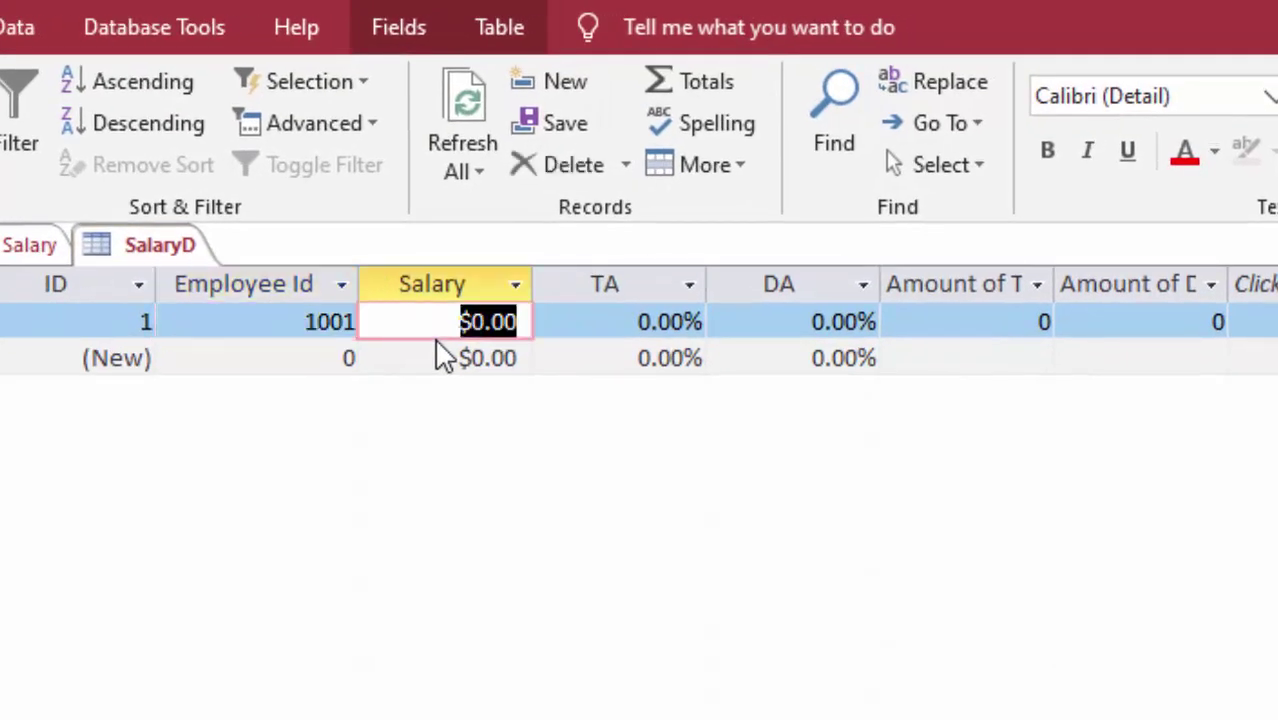
text(20000)
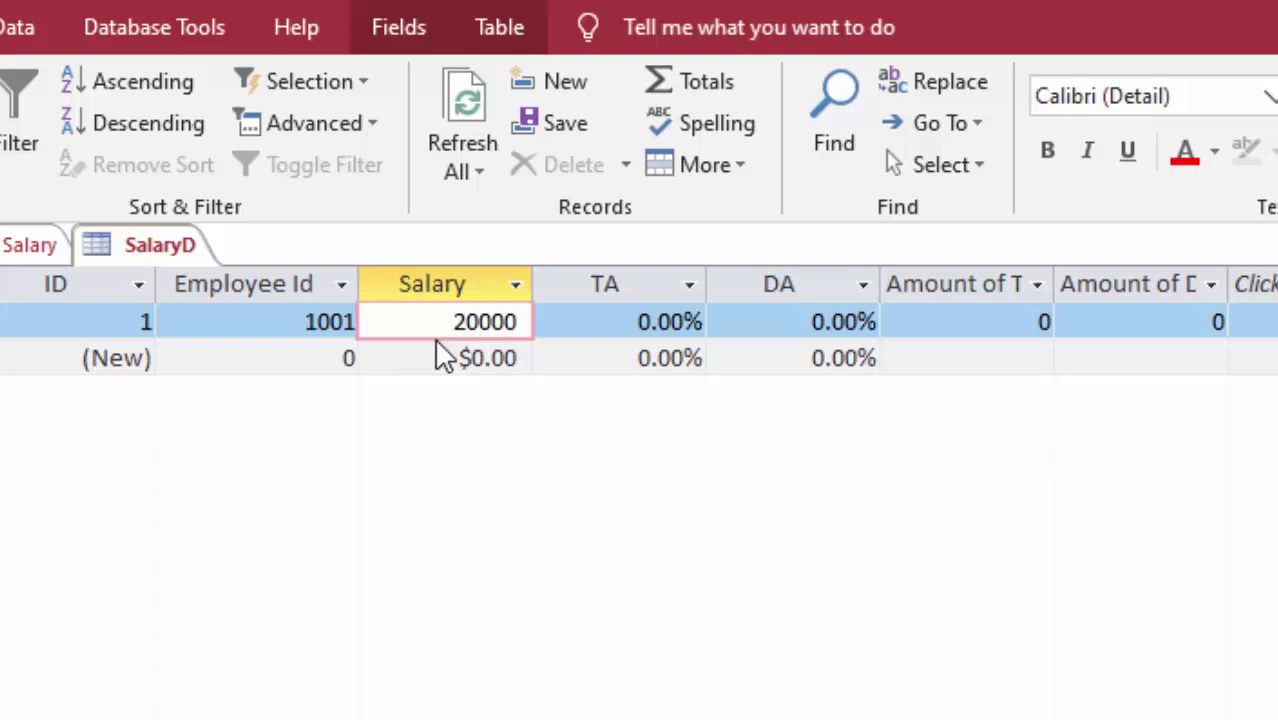
key(Tab)
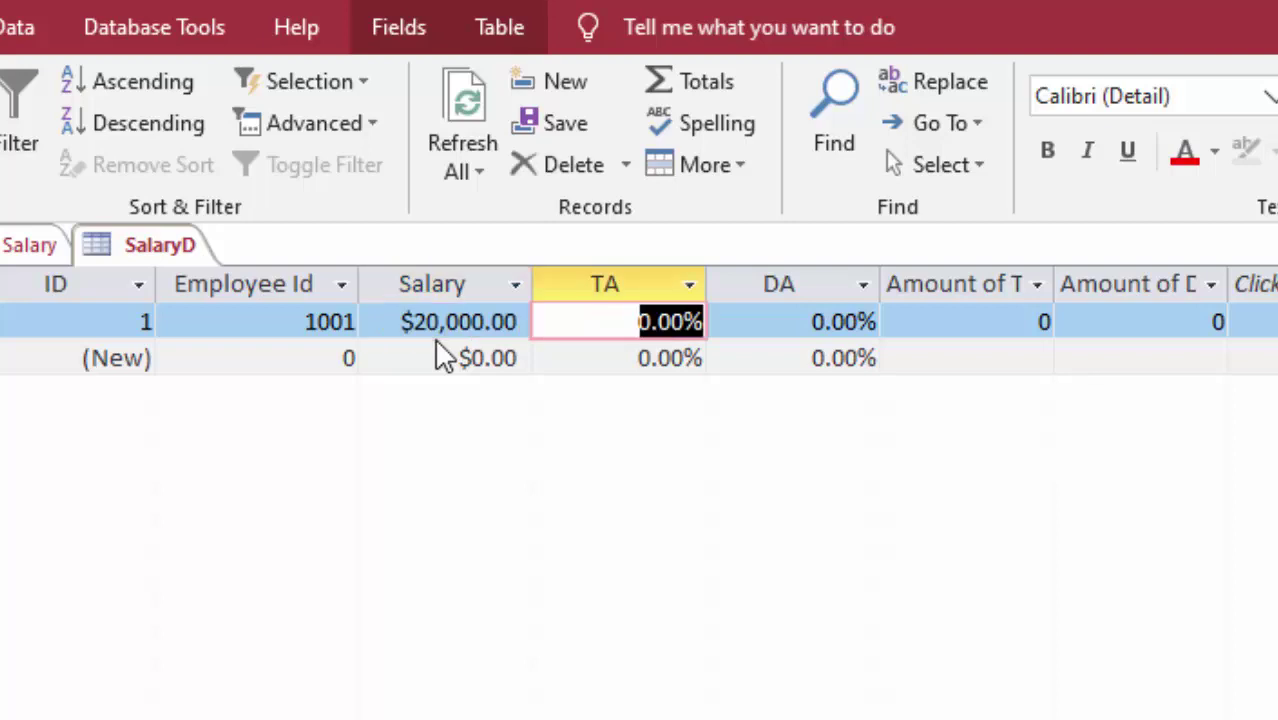
text(3)
key(Tab)
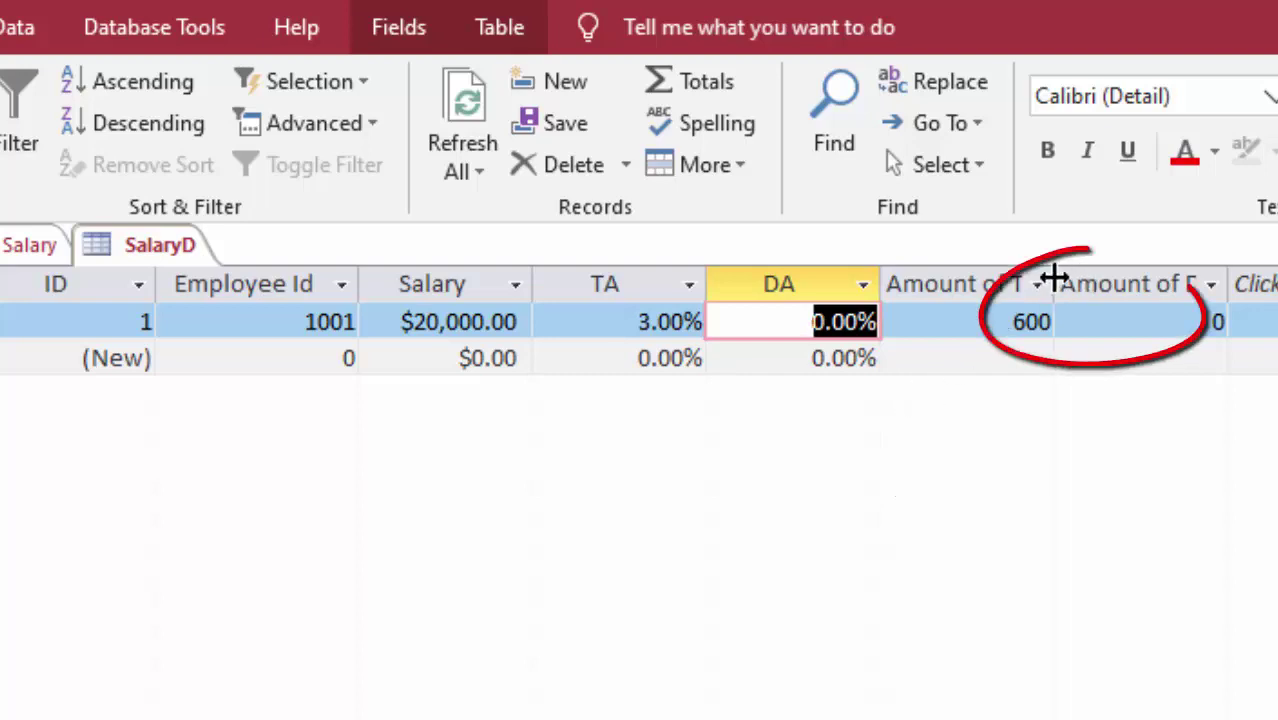
drag(1089, 315, 1141, 380)
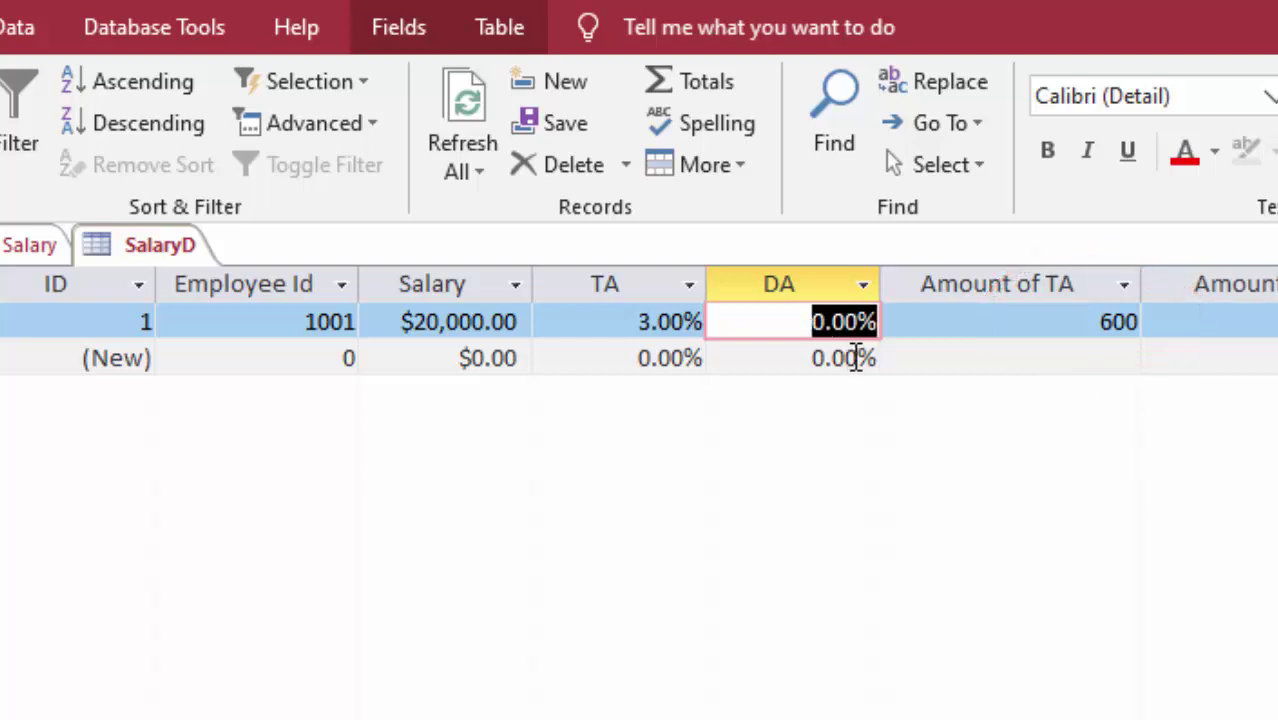
text(2)
key(Tab)
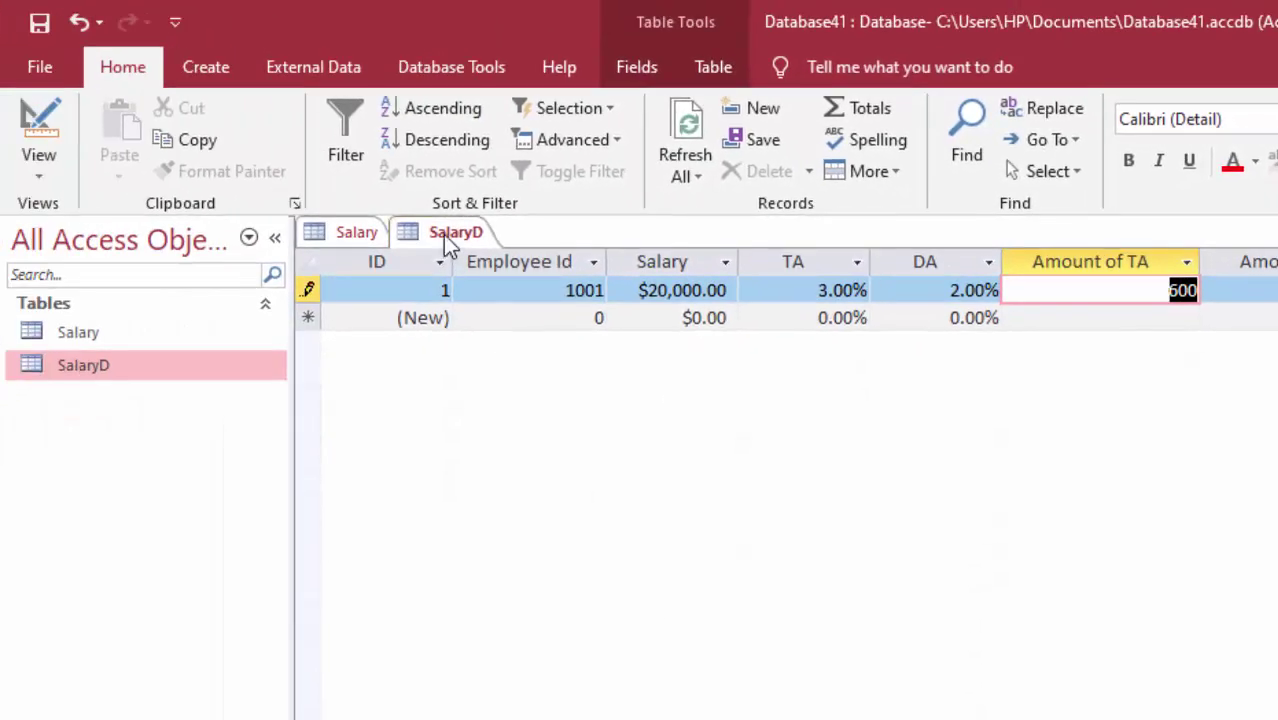
Close the open SalaryD and Salary tables.
right_click(449, 245)
click(405, 229)
right_click(407, 230)
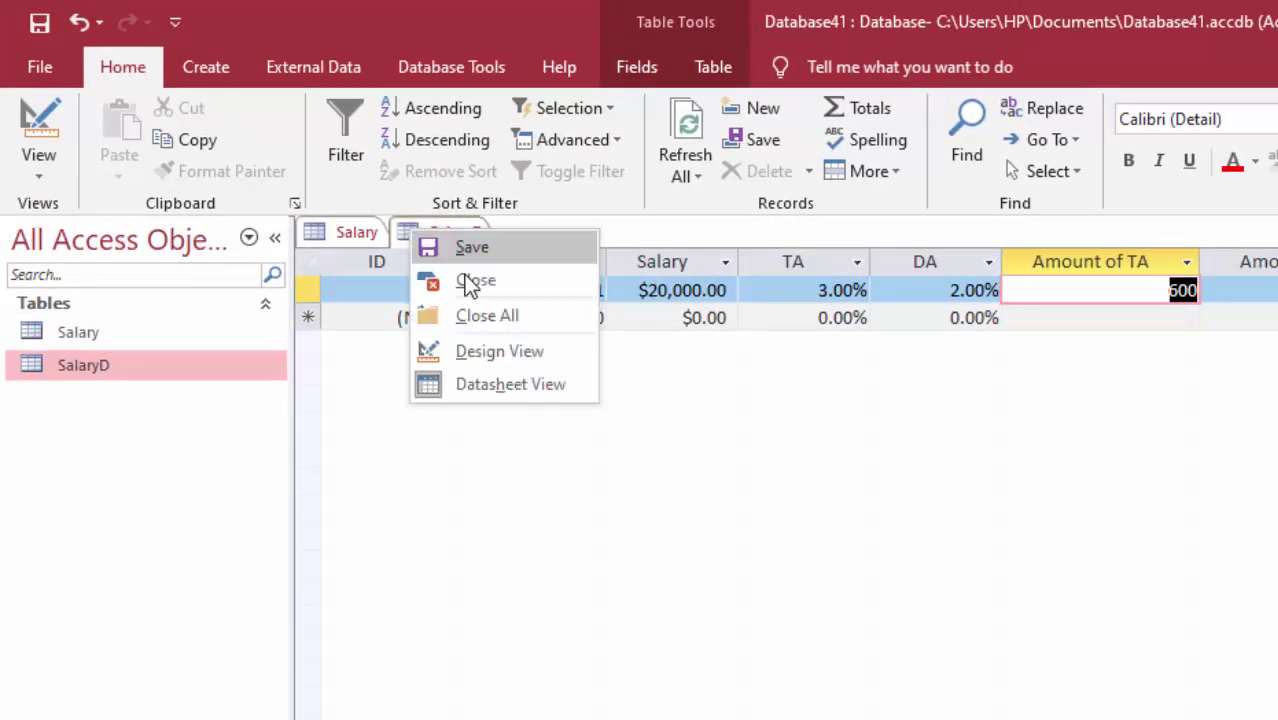
click(475, 281)
right_click(357, 236)
click(358, 236)
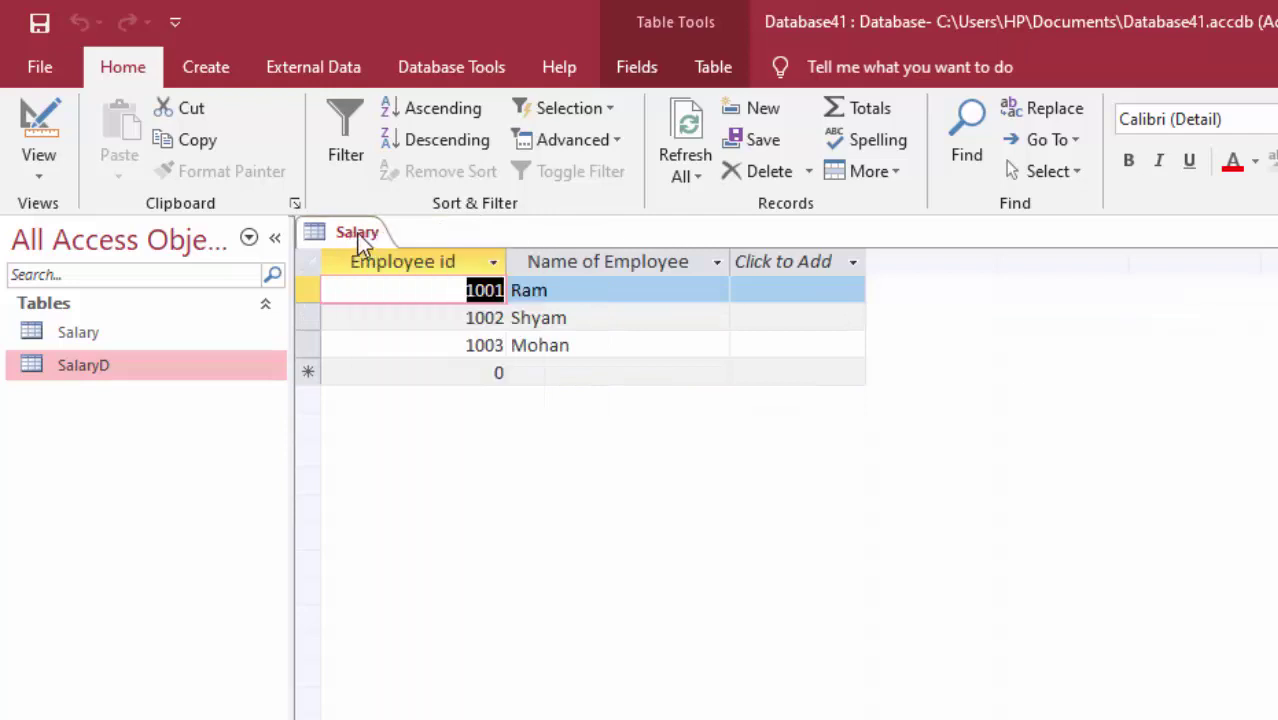
right_click(357, 233)
click(391, 283)
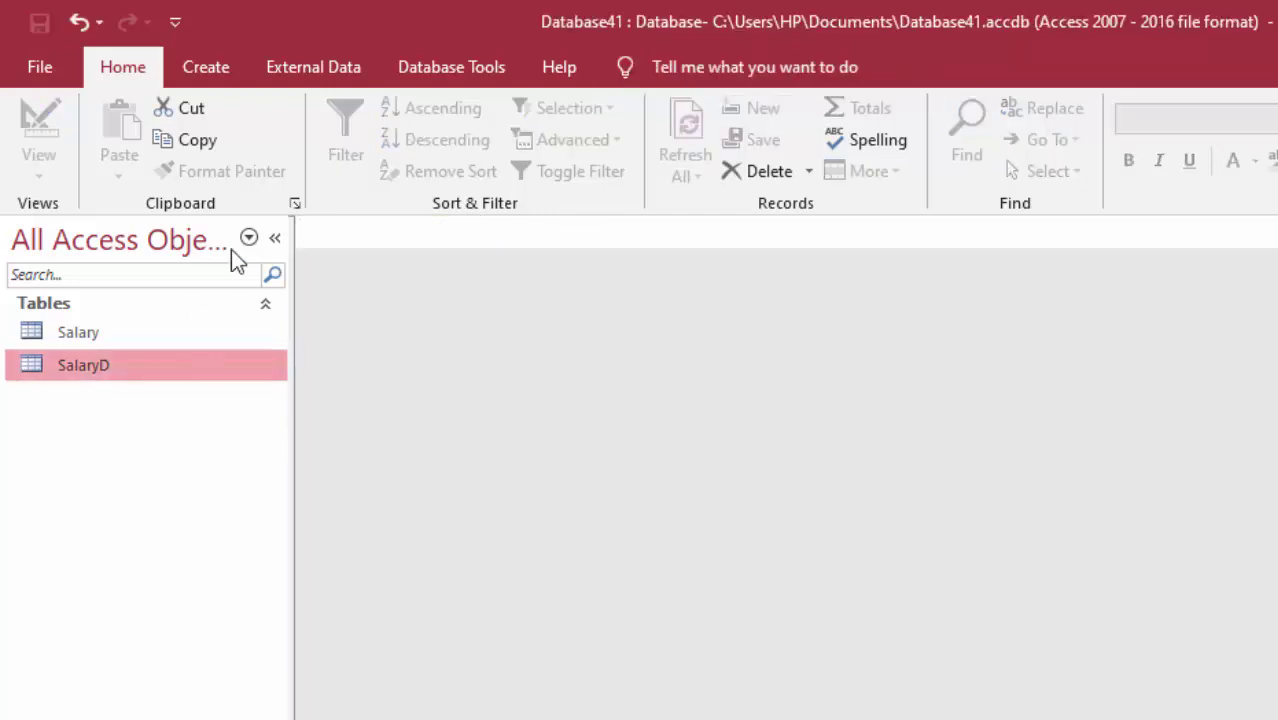
Add SalaryD to the Relationships window and drag its Employee Id onto Salary's Employee id.
click(440, 70)
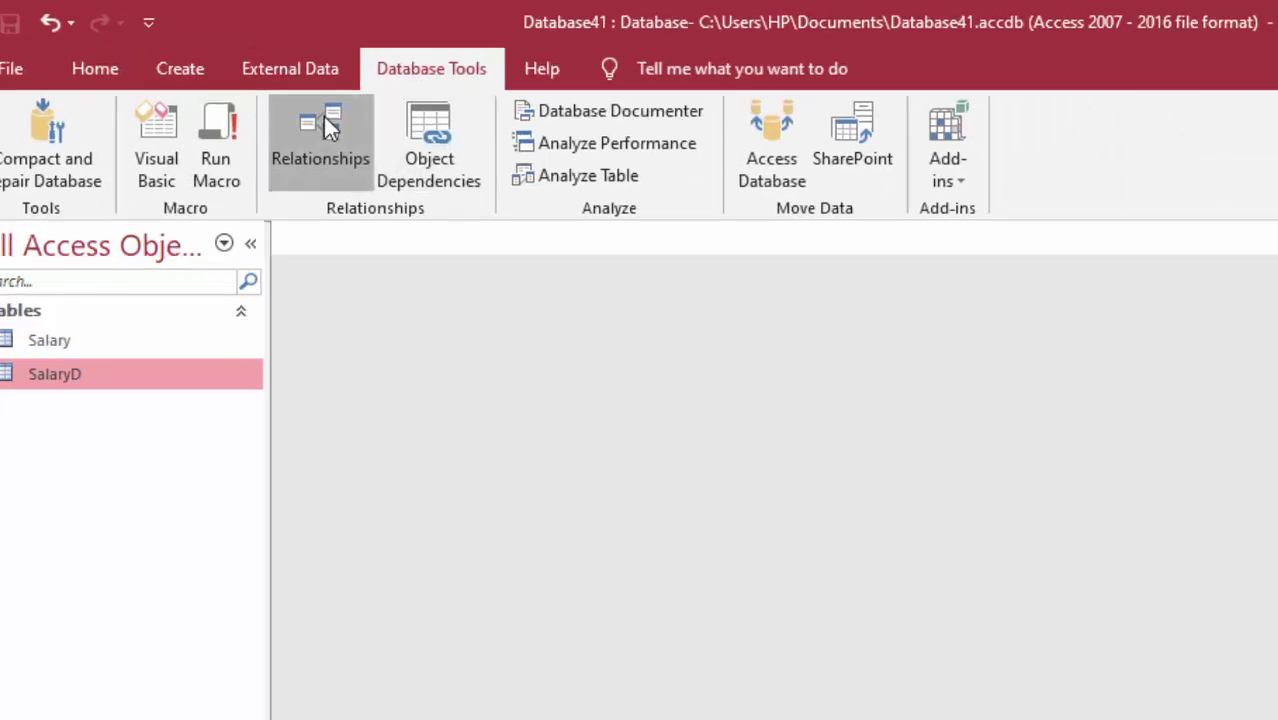
click(323, 116)
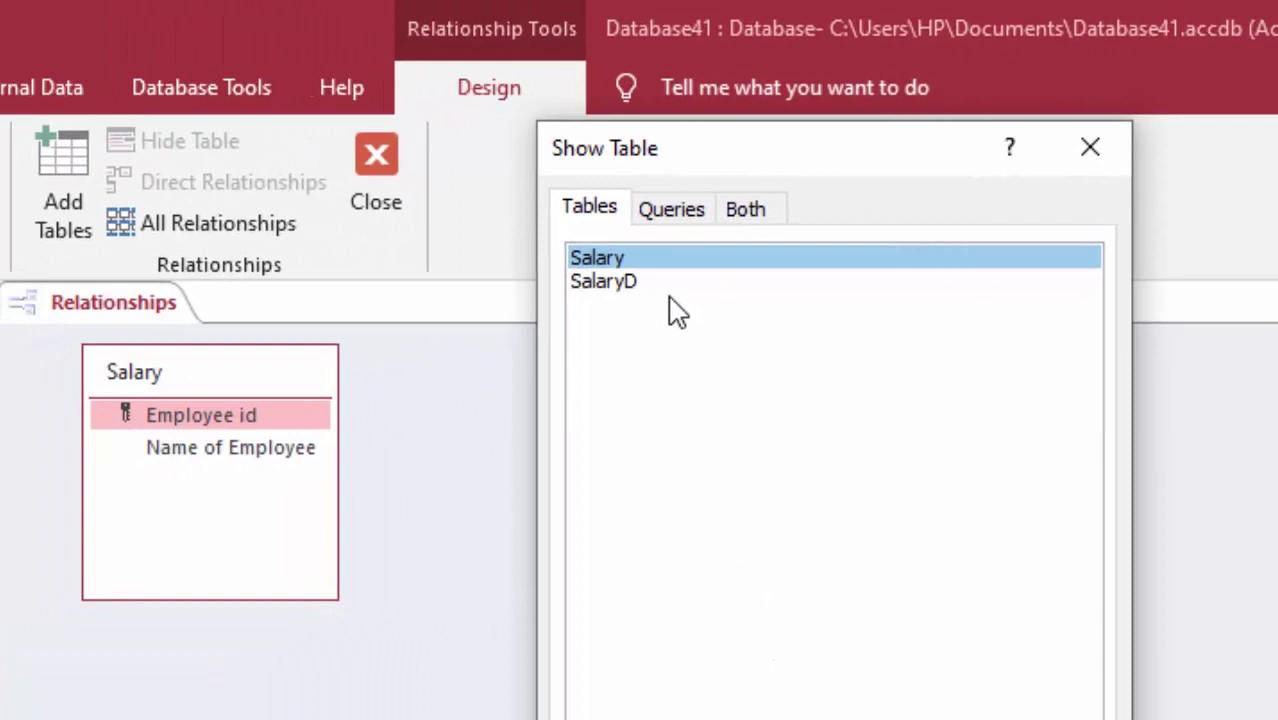
click(612, 284)
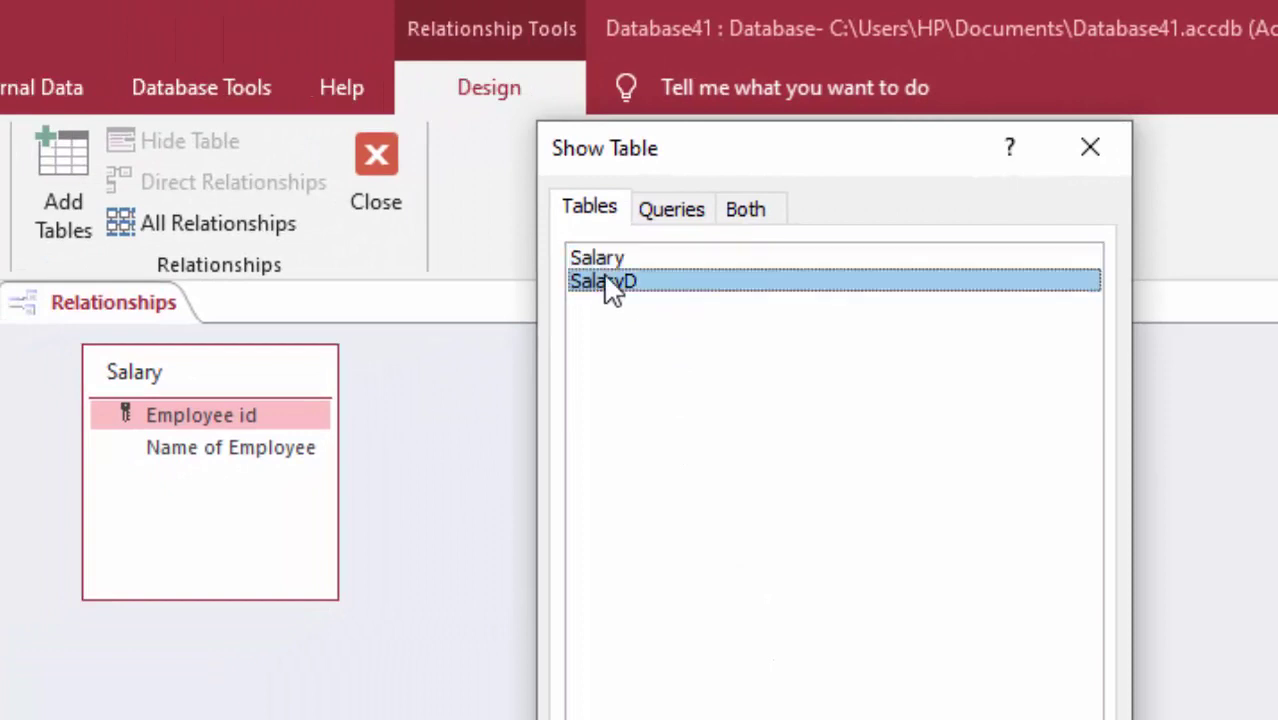
key(Return)
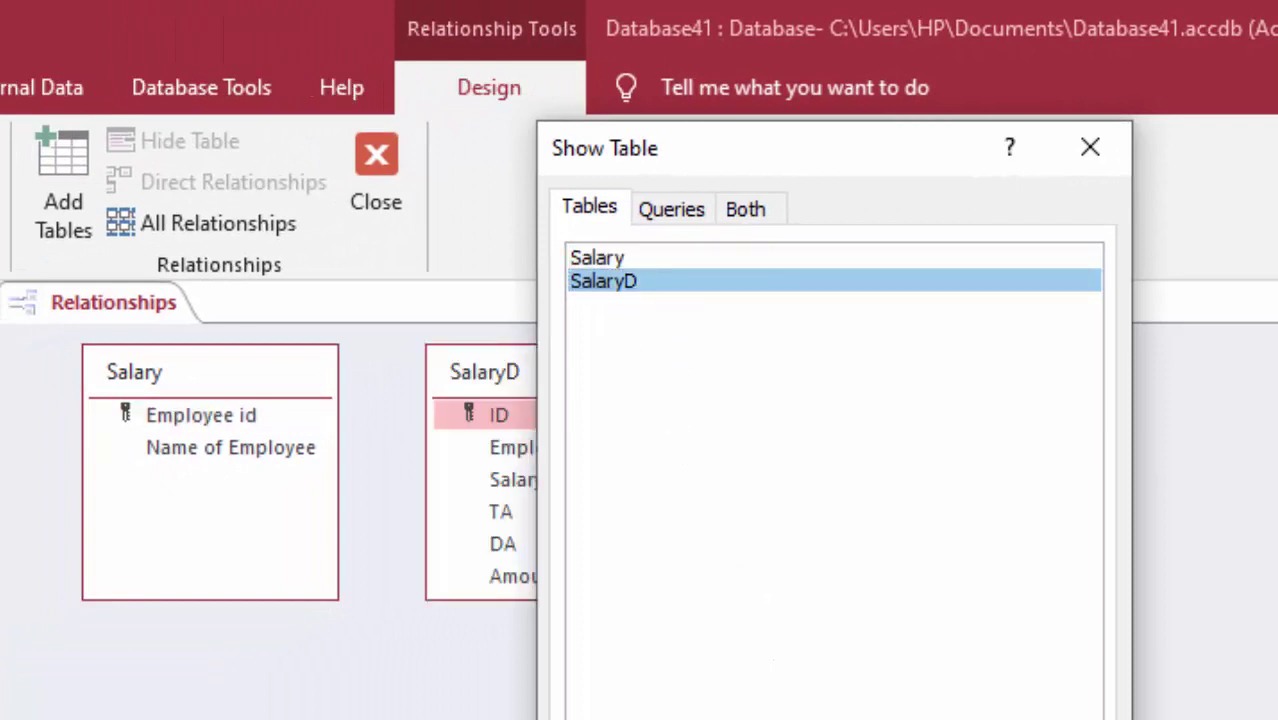
key(Escape)
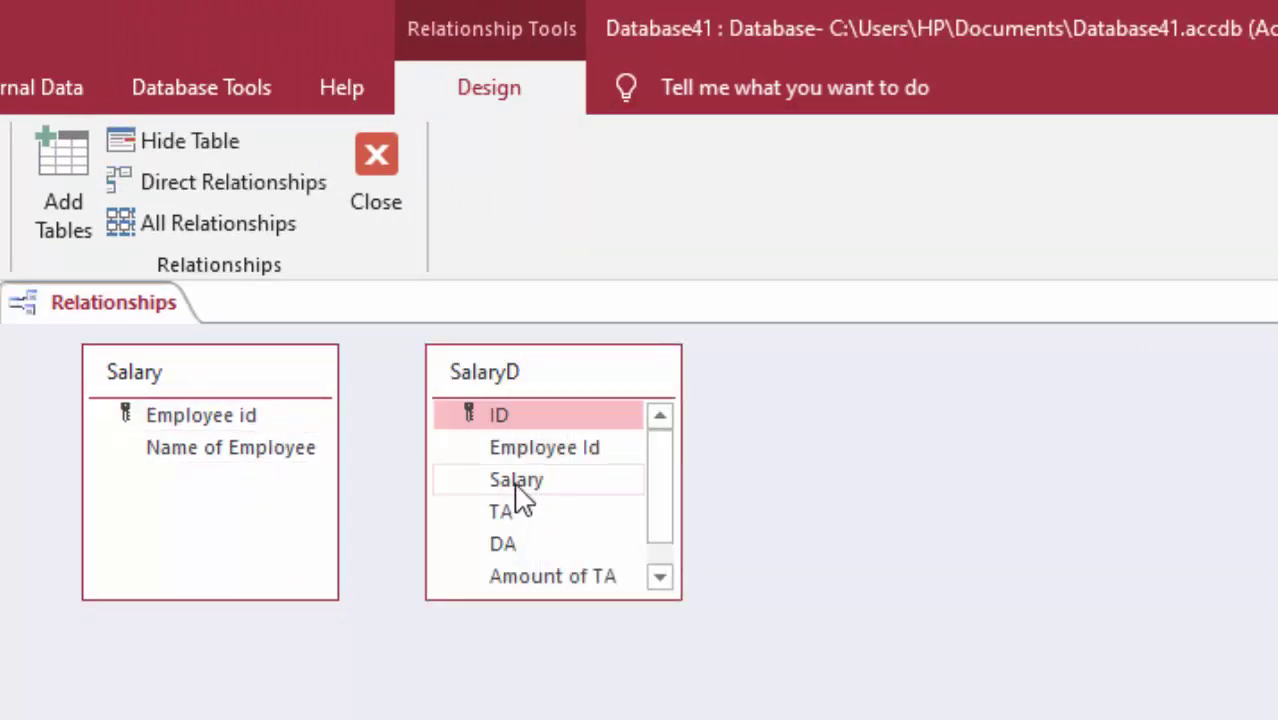
mouse_move(556, 447)
mouse_down()
mouse_move(130, 425)
mouse_move(140, 420)
mouse_up()
Create the one-to-many Salary–SalaryD link with referential integrity and cascades, then close Relationships.
click(614, 551)
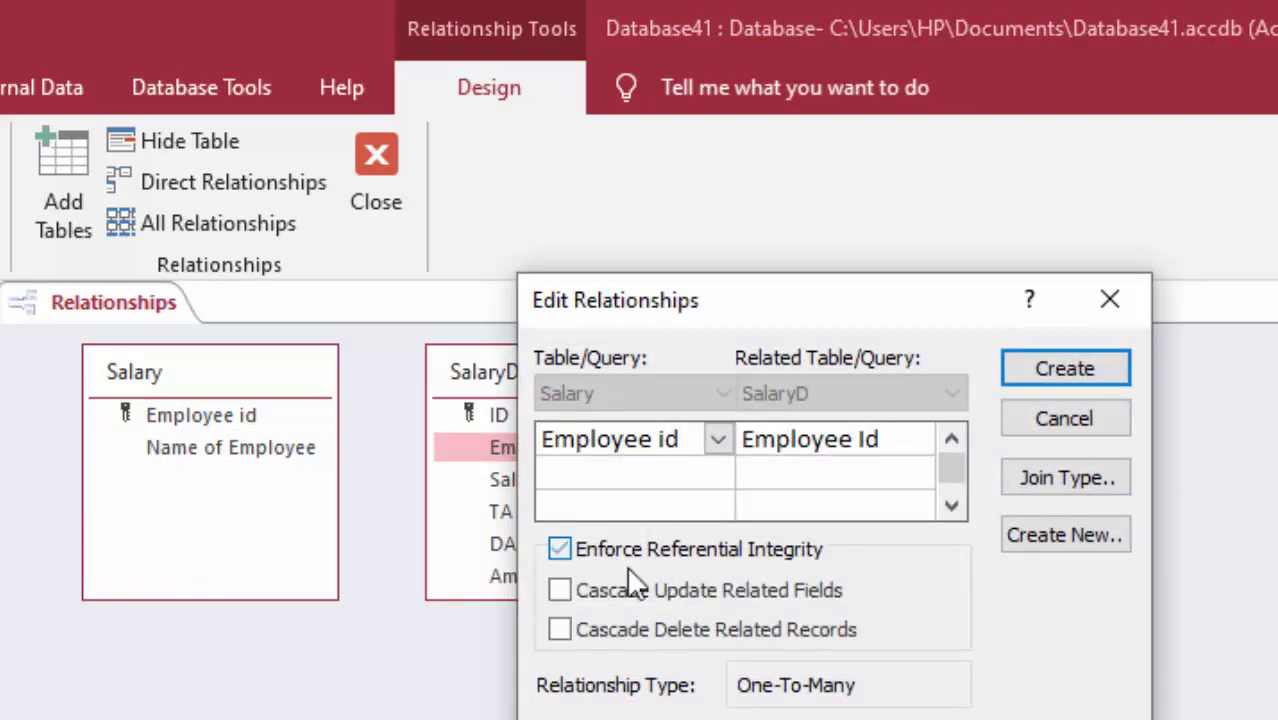
click(640, 629)
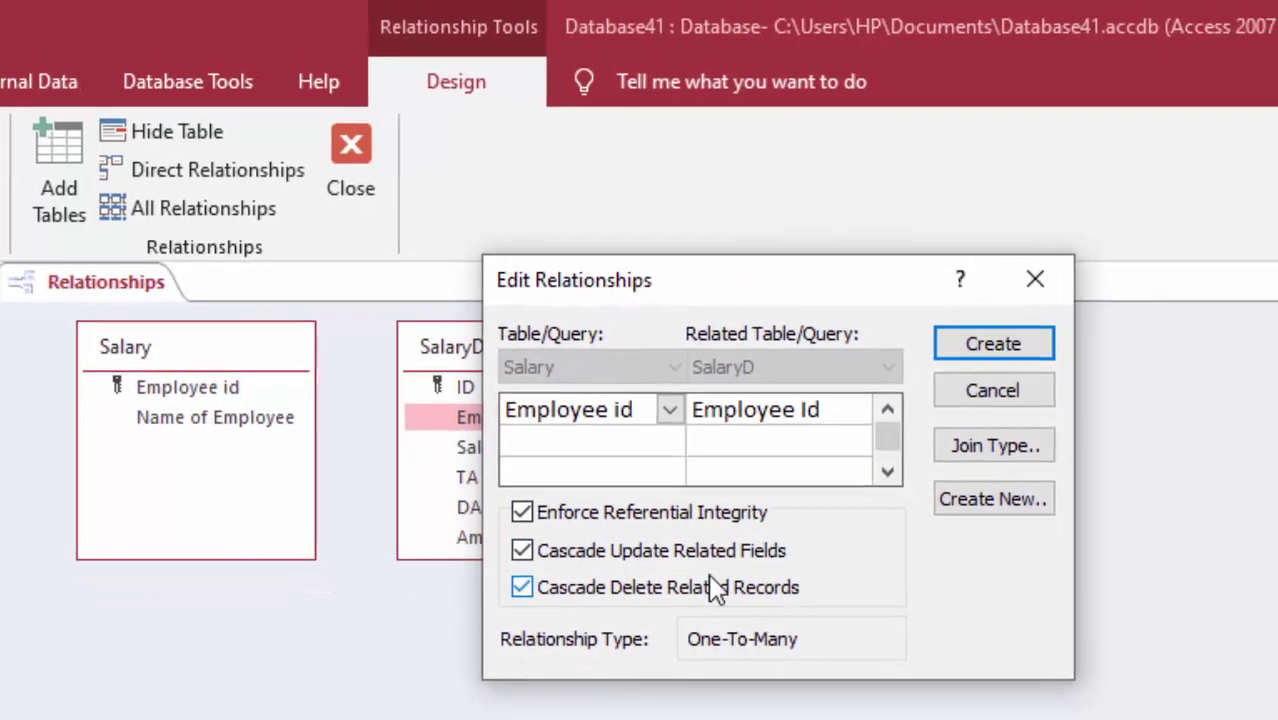
click(963, 339)
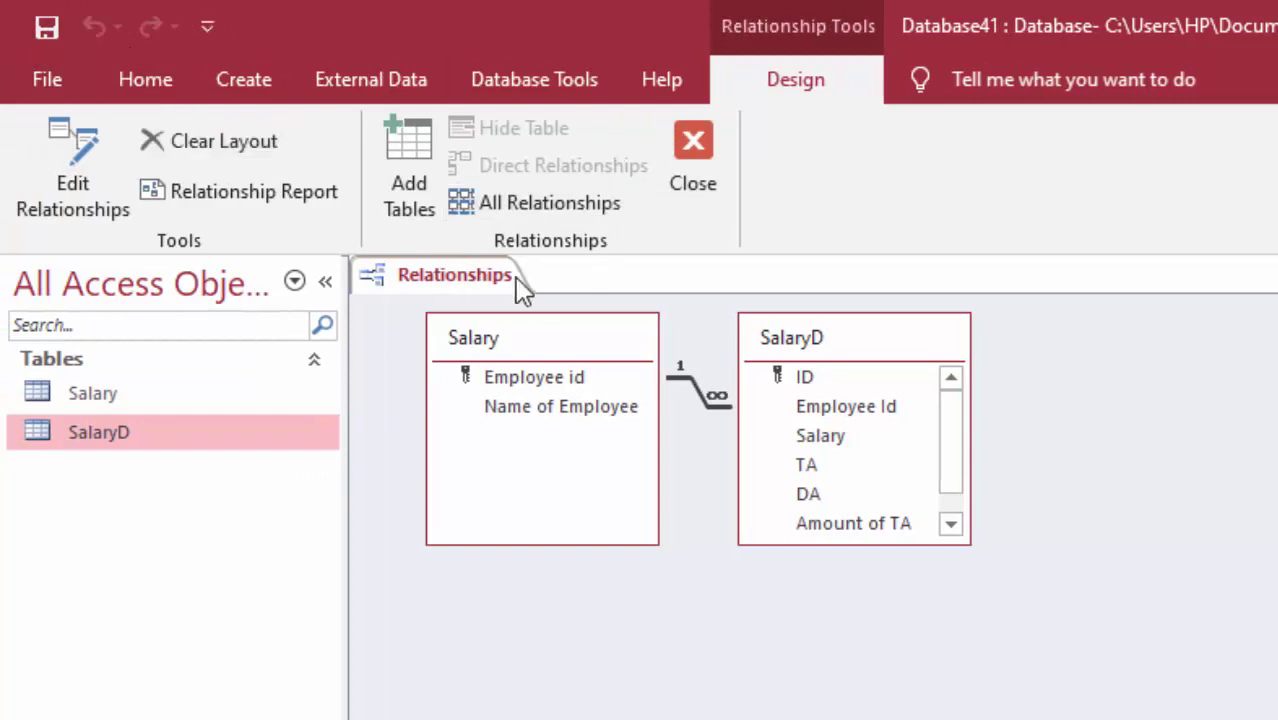
right_click(472, 278)
click(521, 327)
Open the Salary table and expand row 1001 to show salary $20,000.00, TA 600, DA 400.
double_click(183, 400)
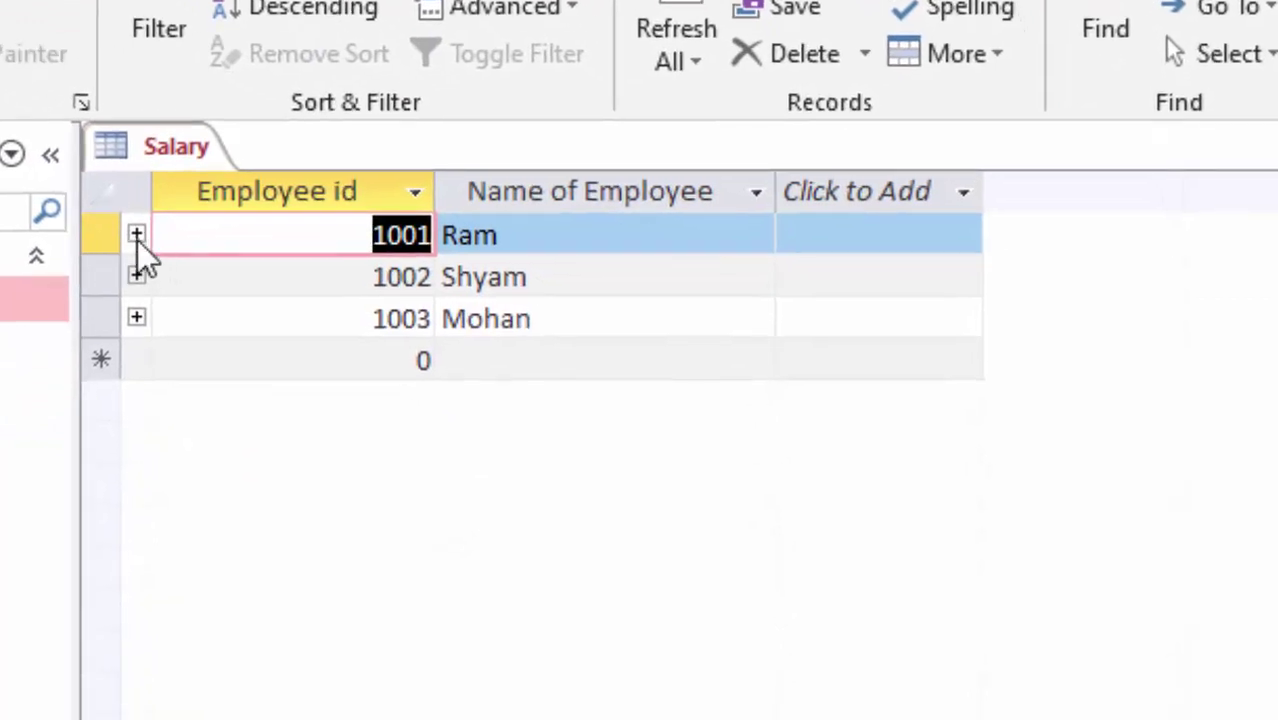
click(265, 291)
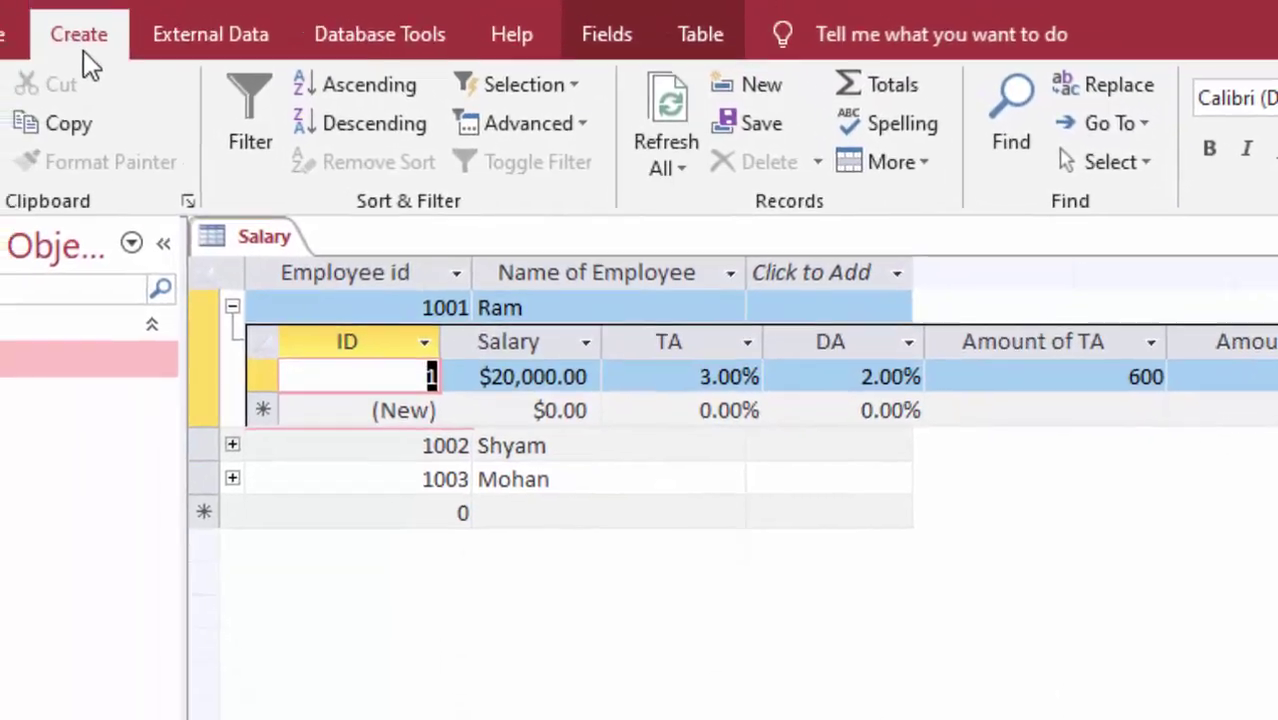
Start the Form Wizard and add Salary's Employee id and Name of Employee fields.
click(83, 48)
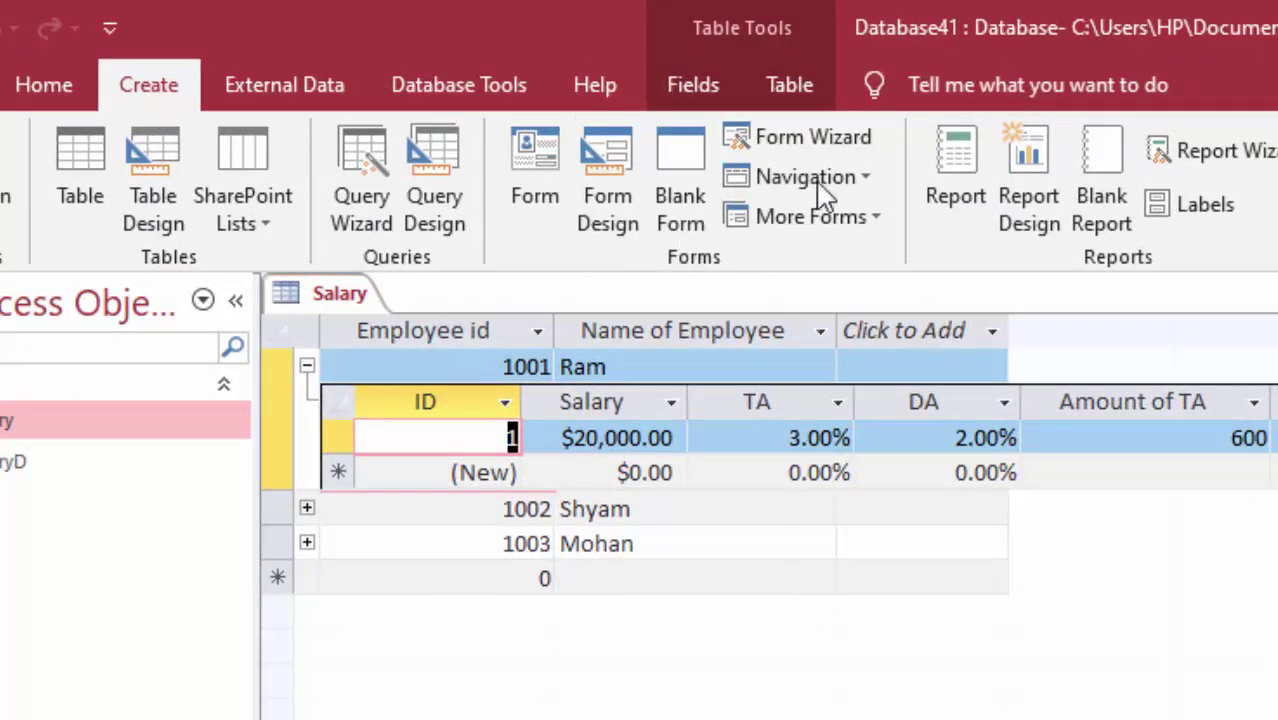
click(852, 142)
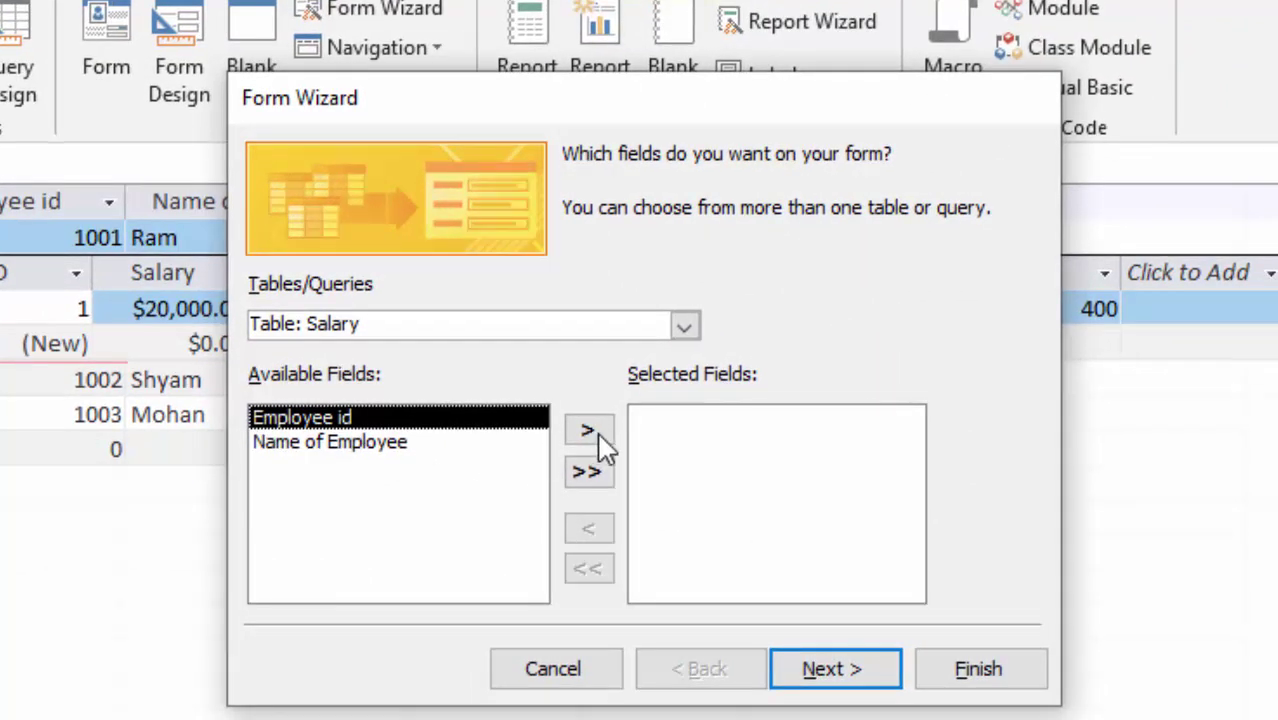
click(588, 436)
click(586, 438)
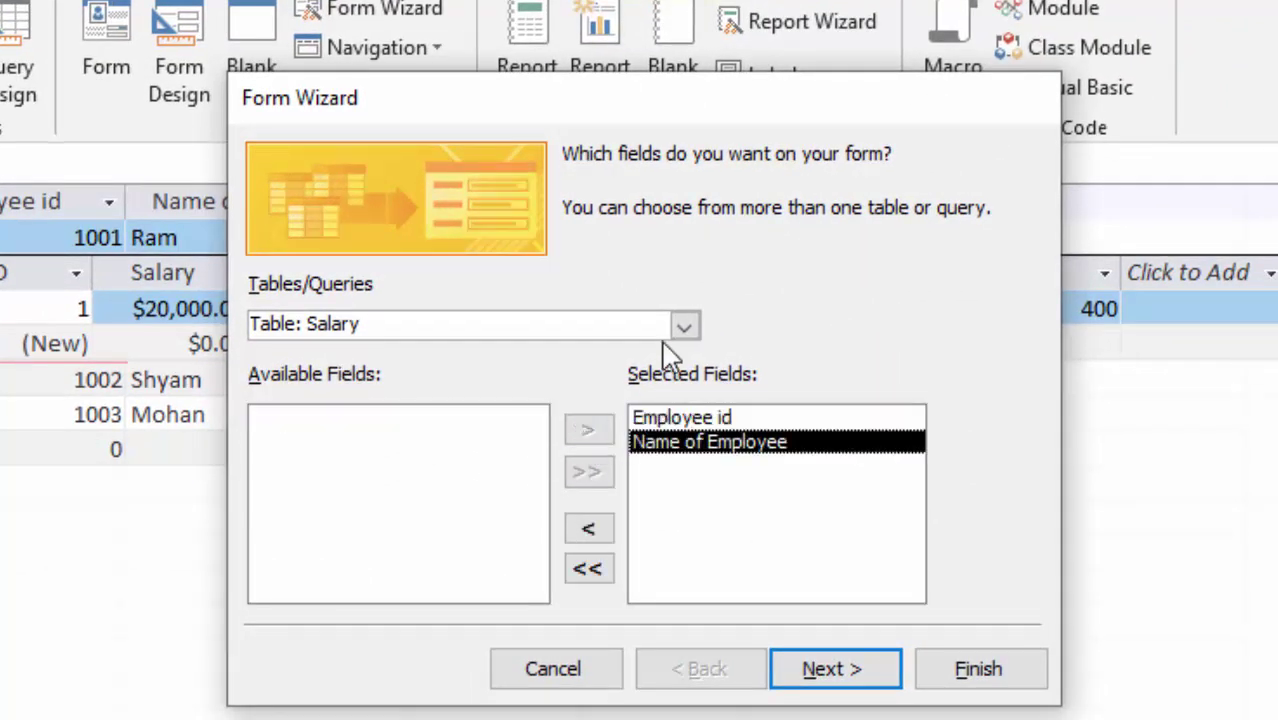
click(686, 326)
click(594, 400)
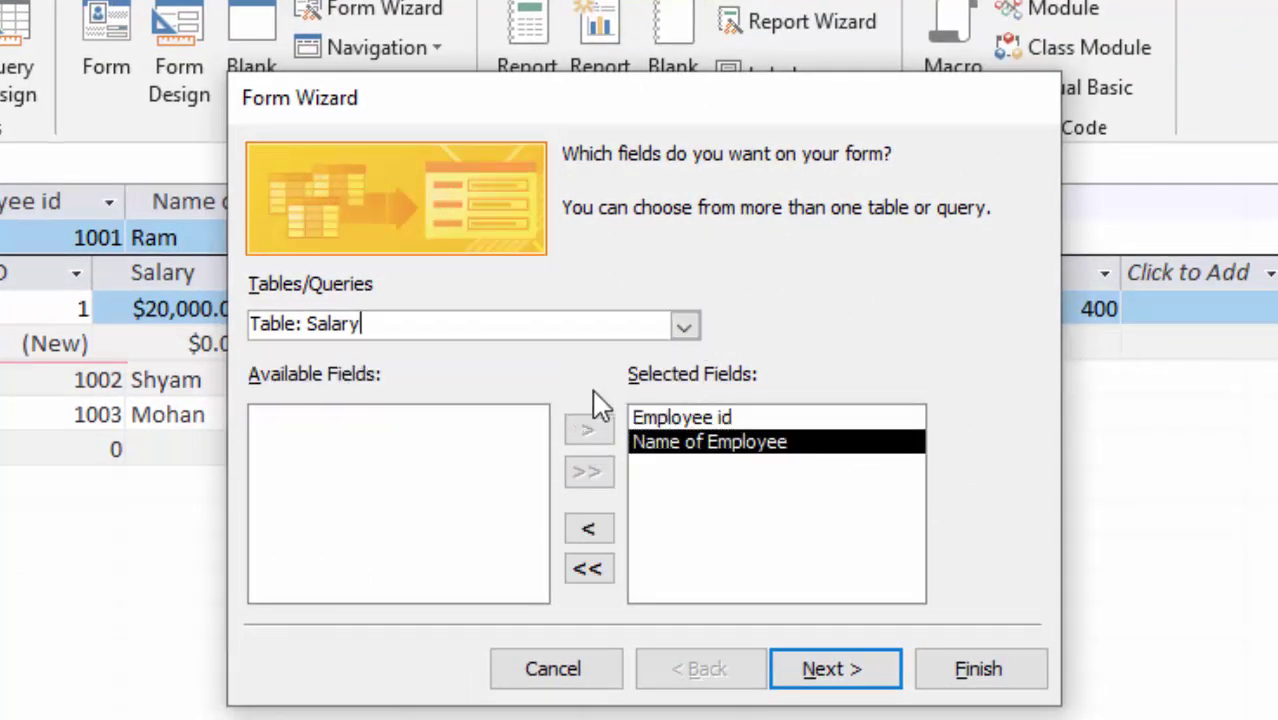
click(680, 328)
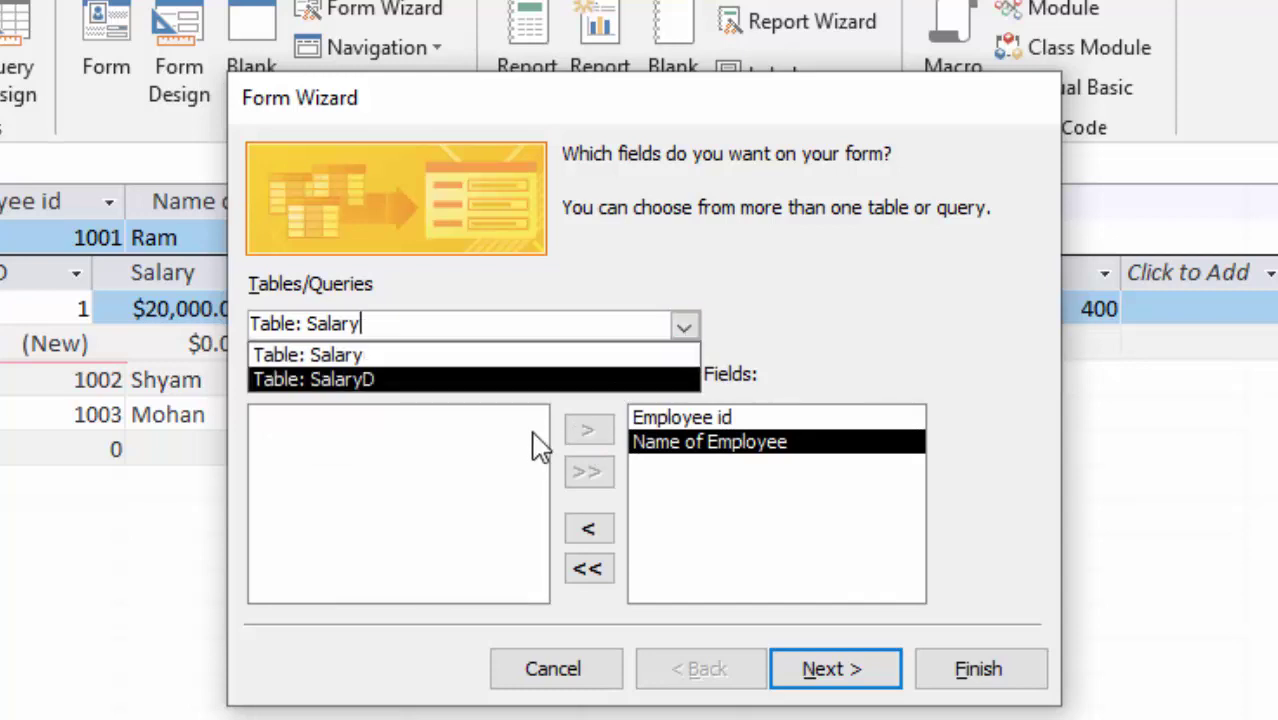
Add SalaryD's Salary, TA, DA, Amount of TA and Amount of DA fields.
click(562, 386)
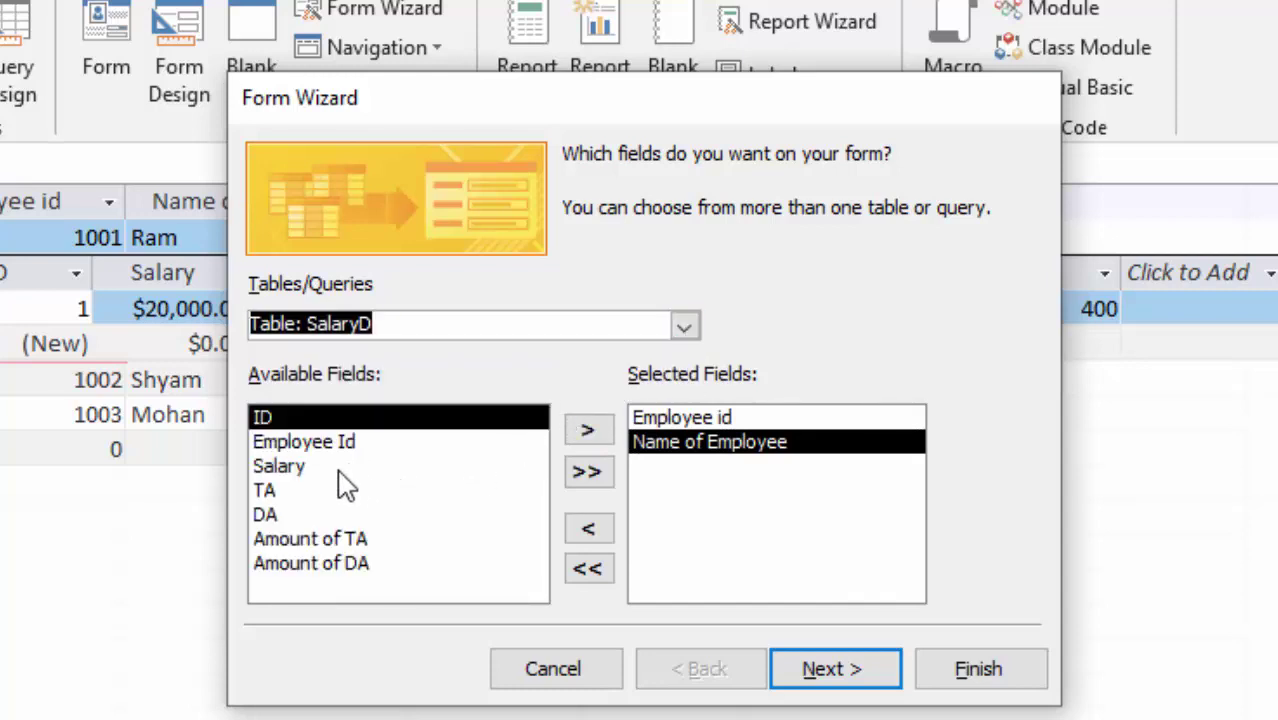
click(315, 468)
click(589, 432)
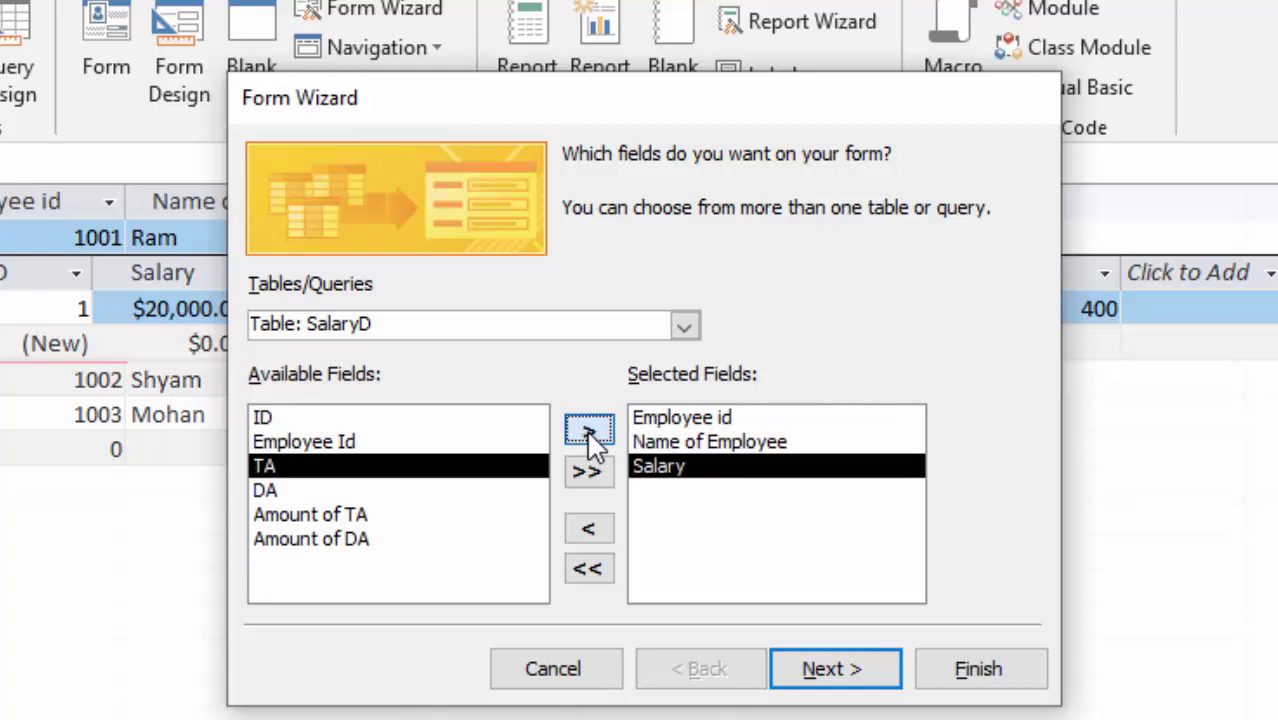
click(588, 430)
click(588, 430)
click(588, 430)
click(590, 441)
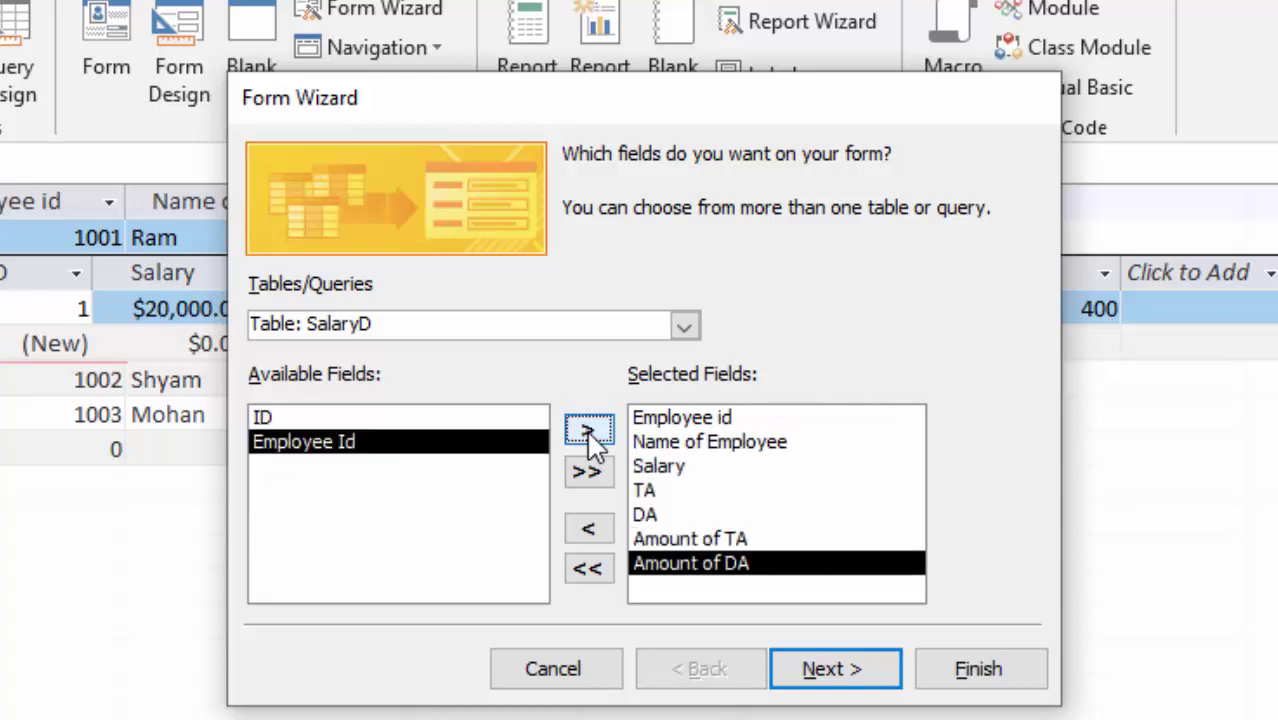
View data by Salary with a datasheet subform and finish the wizard.
click(806, 673)
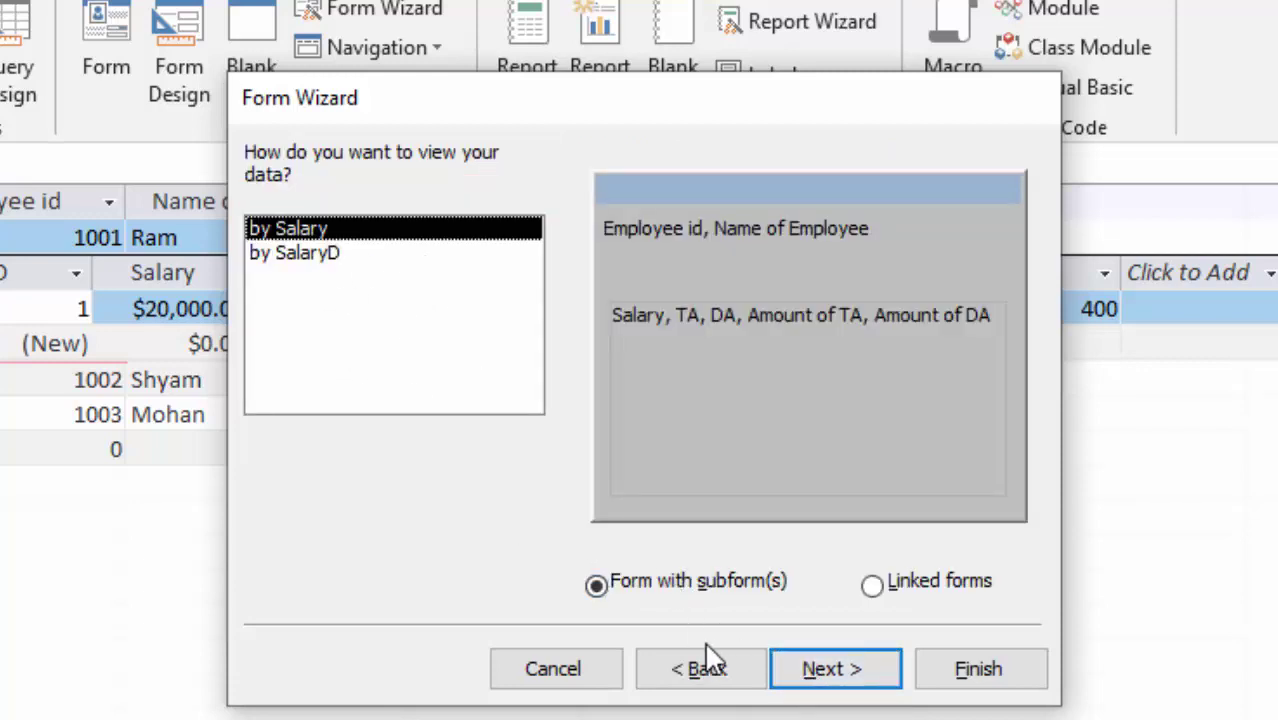
click(836, 670)
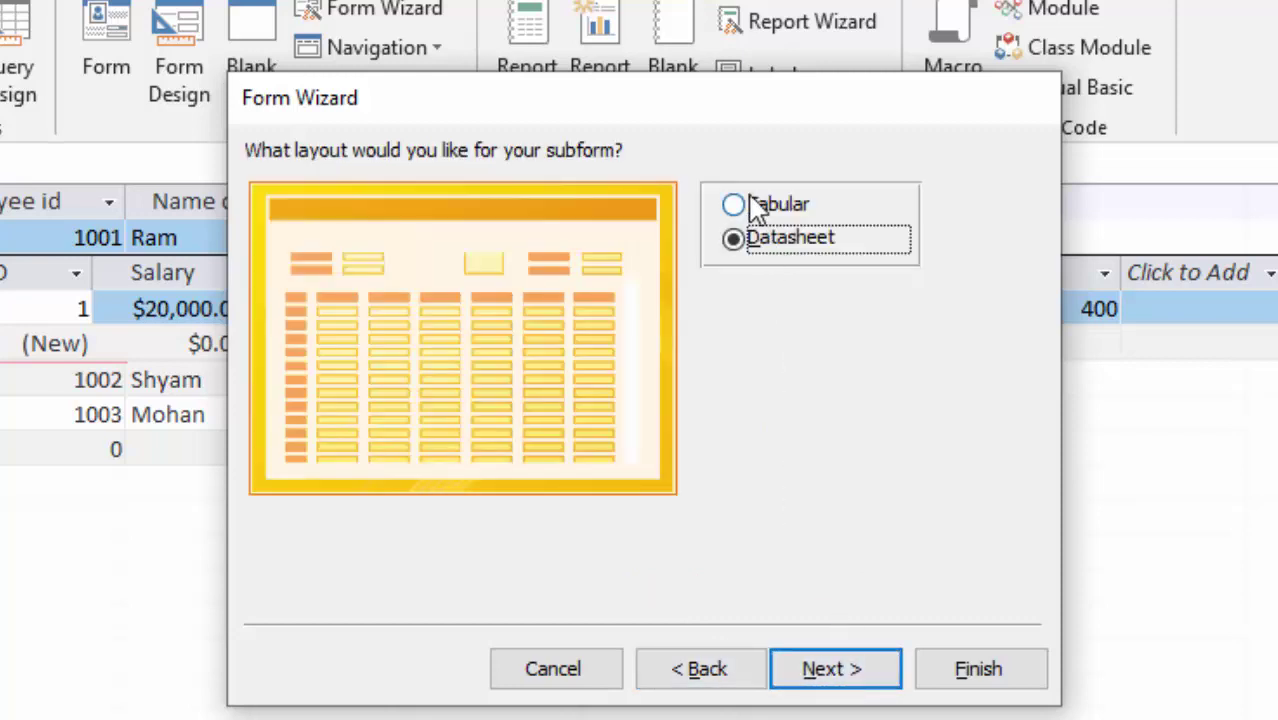
click(862, 672)
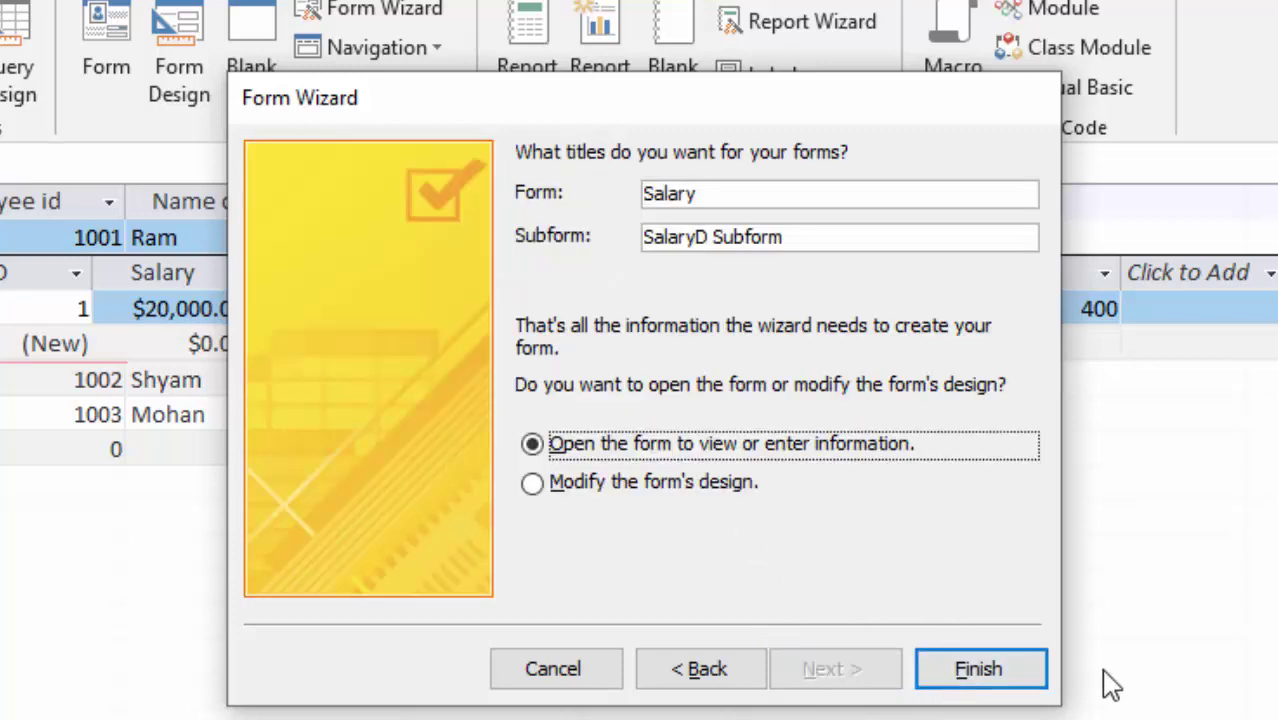
click(958, 688)
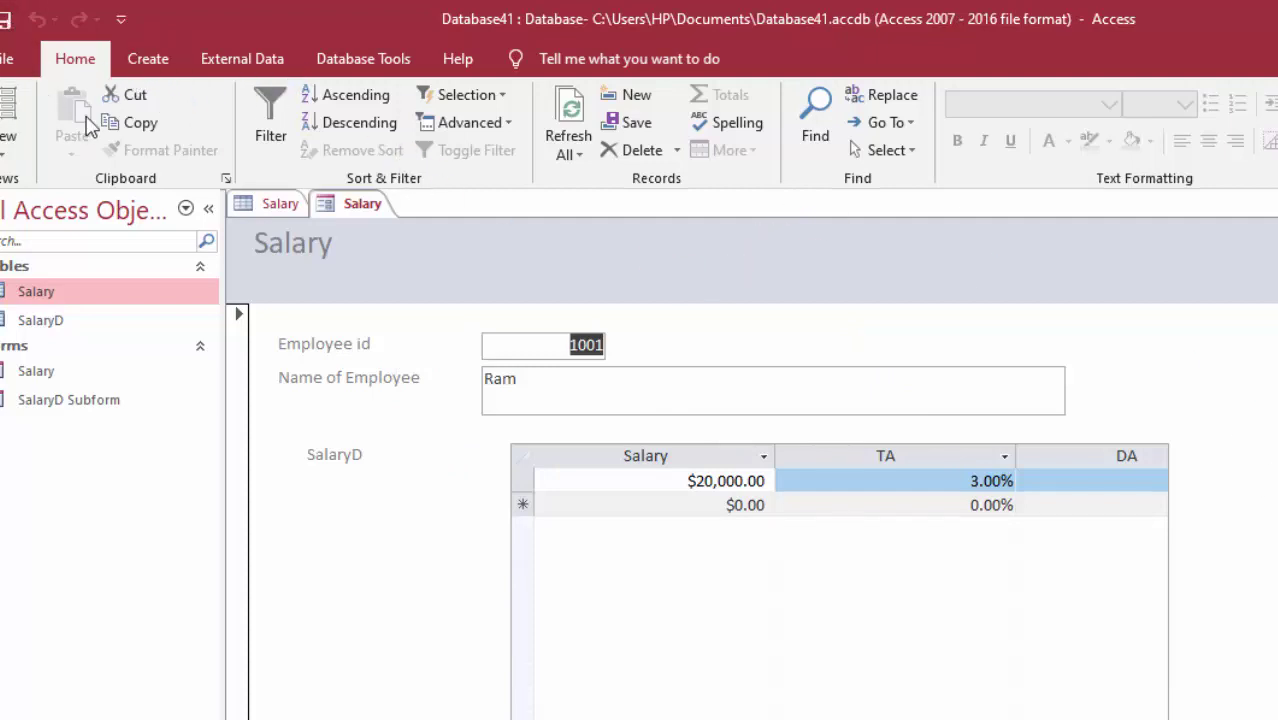
In Design View set the Salary form's Pop Up property to Yes, then open it as a floating window.
click(8, 150)
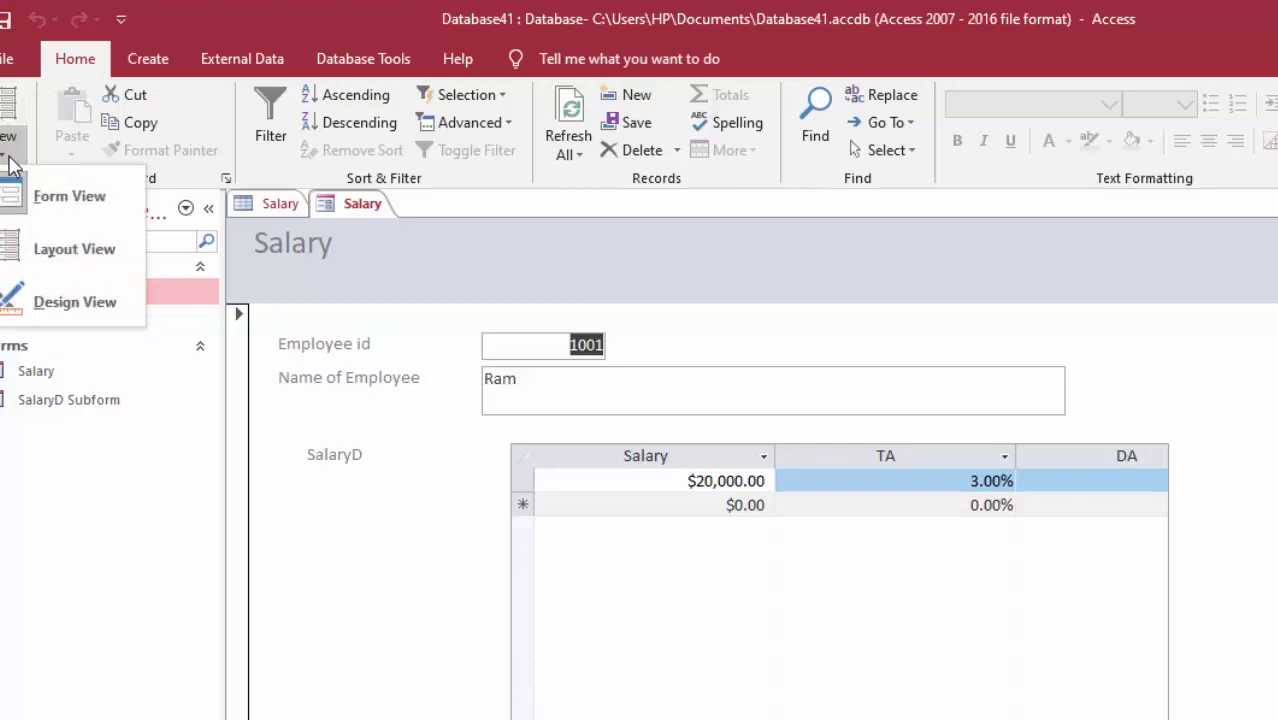
click(56, 292)
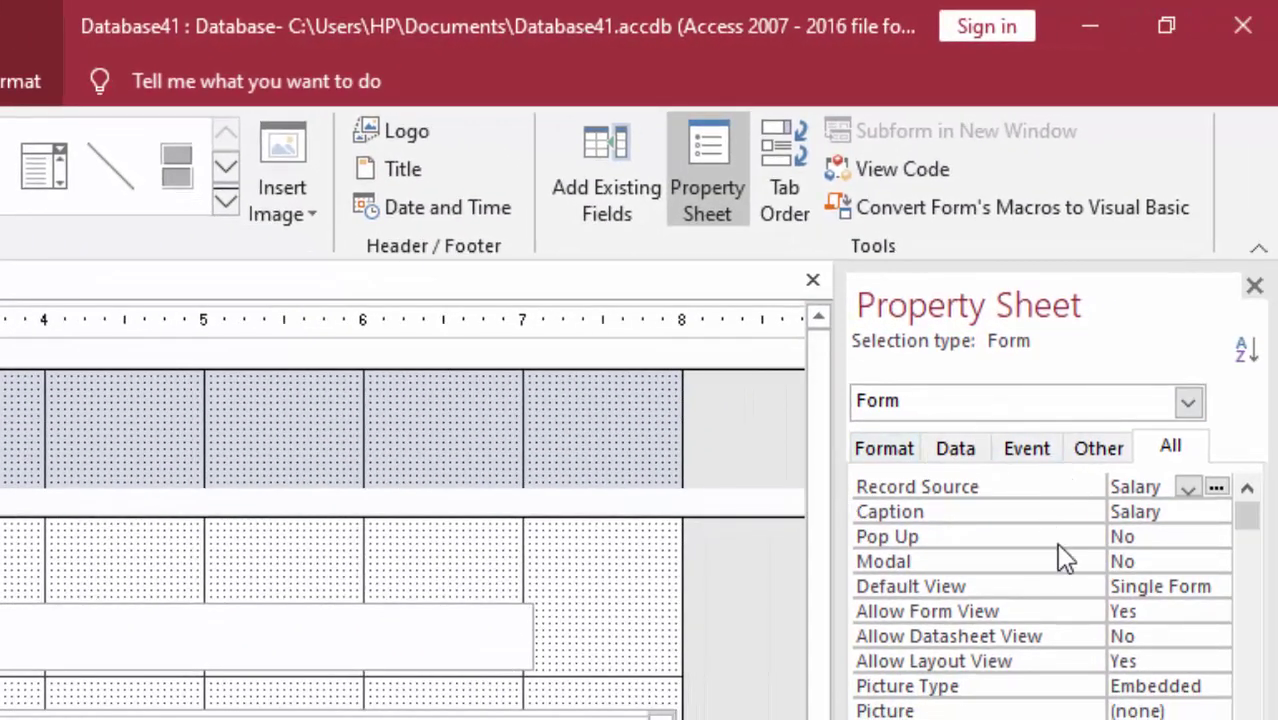
click(1185, 531)
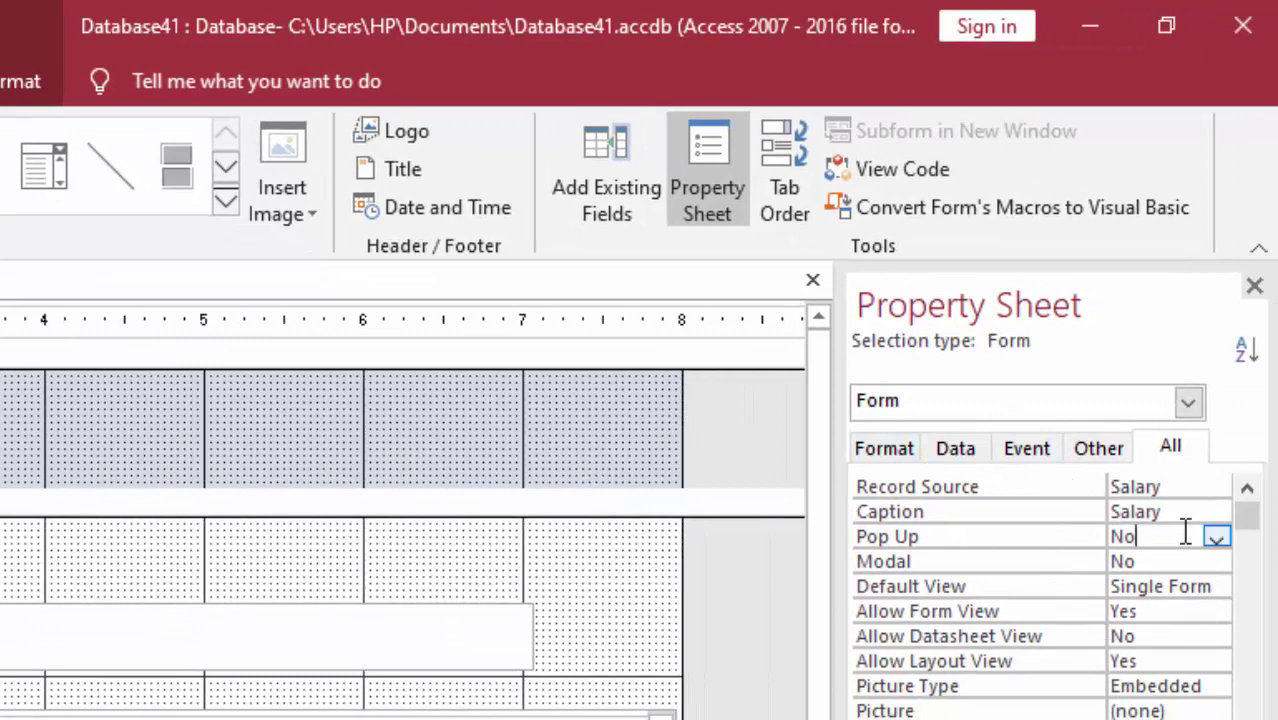
click(1217, 539)
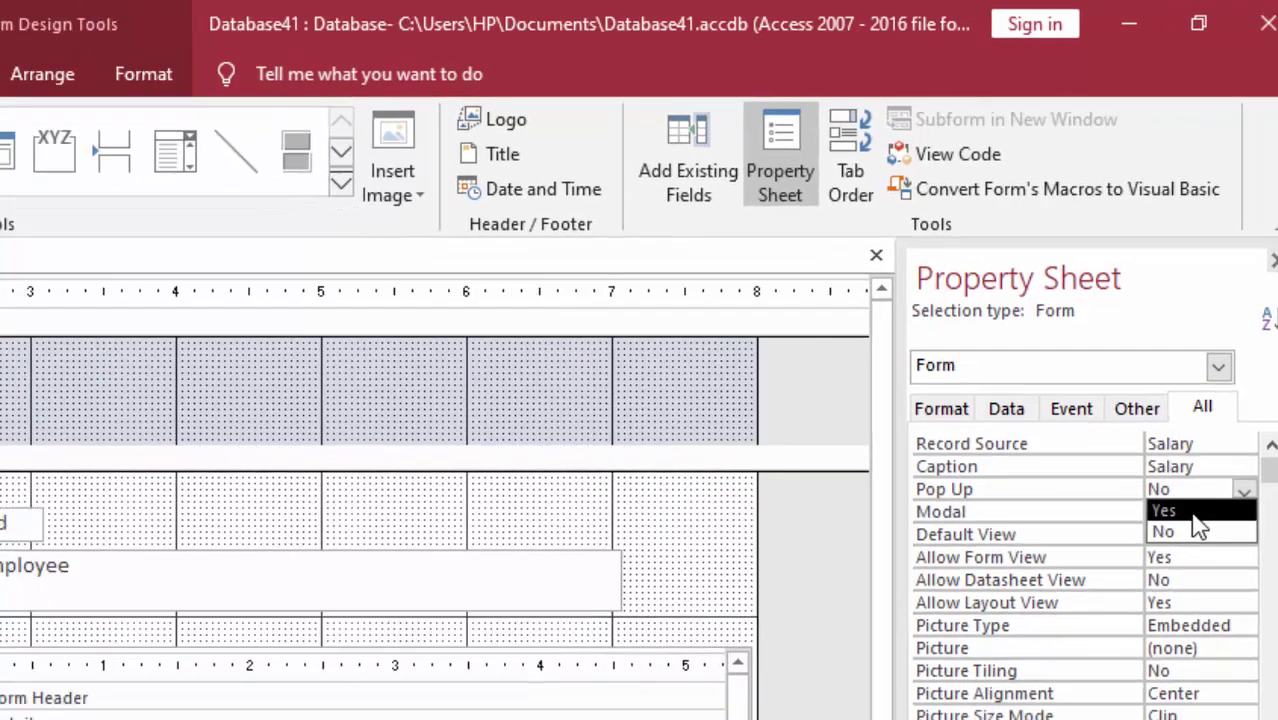
click(1135, 560)
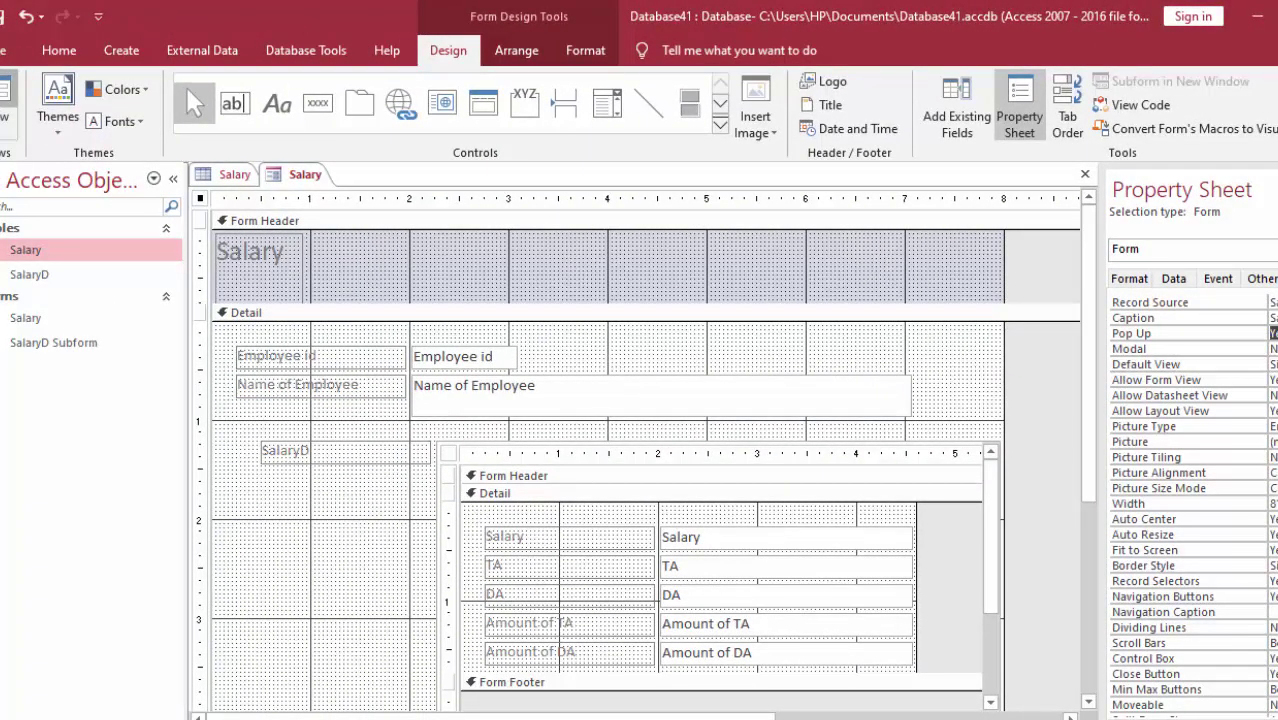
click(10, 105)
drag(483, 214, 462, 134)
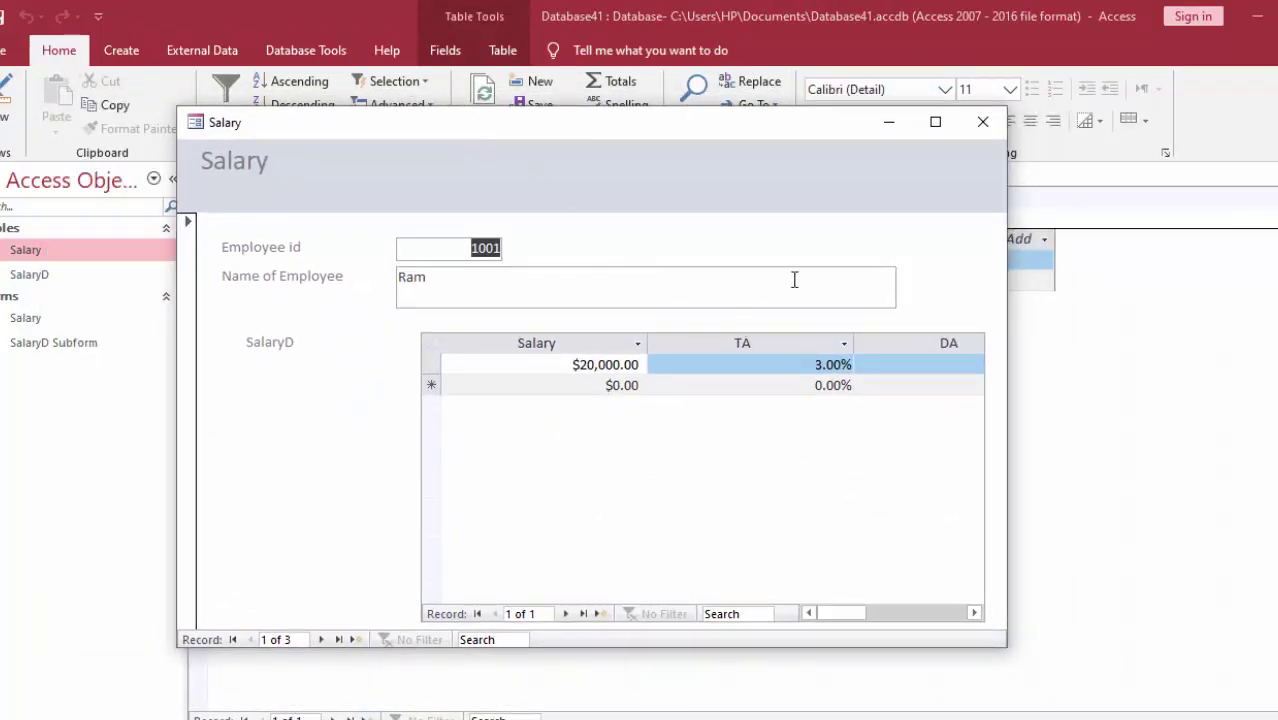
Close the pop-up form and open the Salary form in Design View from the Navigation Pane.
key(ctrl+w)
click(10, 105)
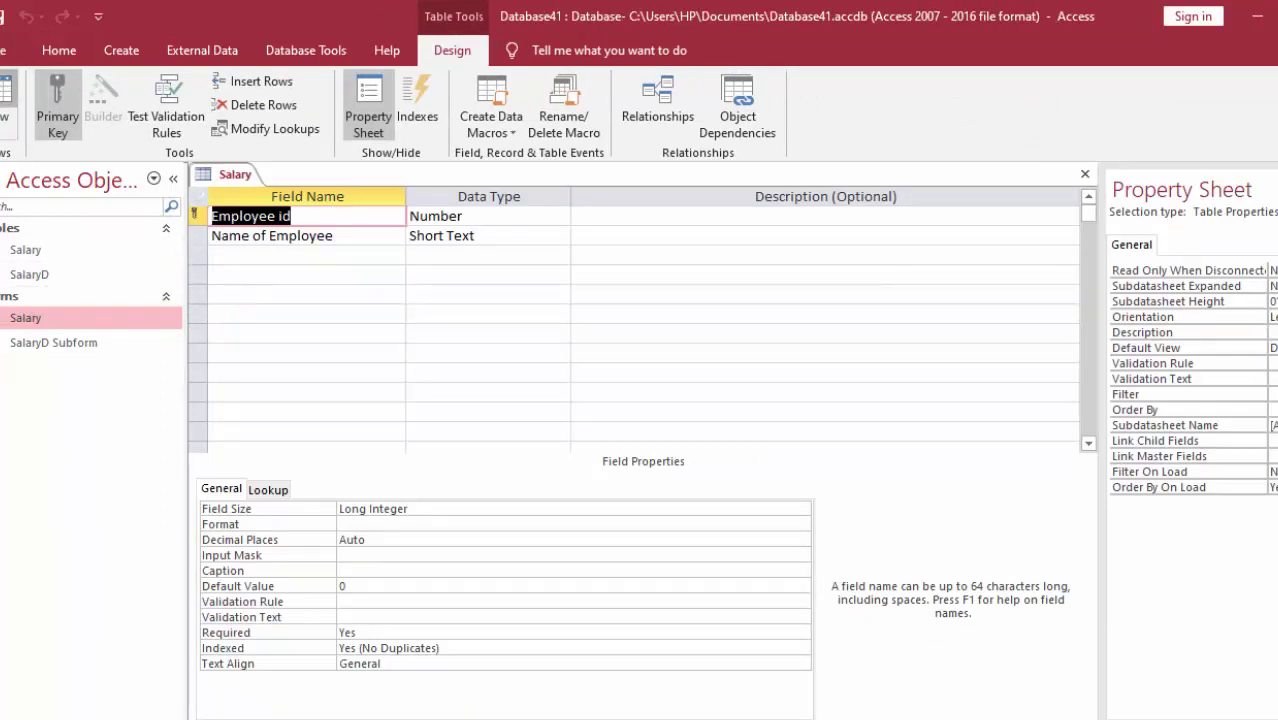
click(10, 105)
click(47, 343)
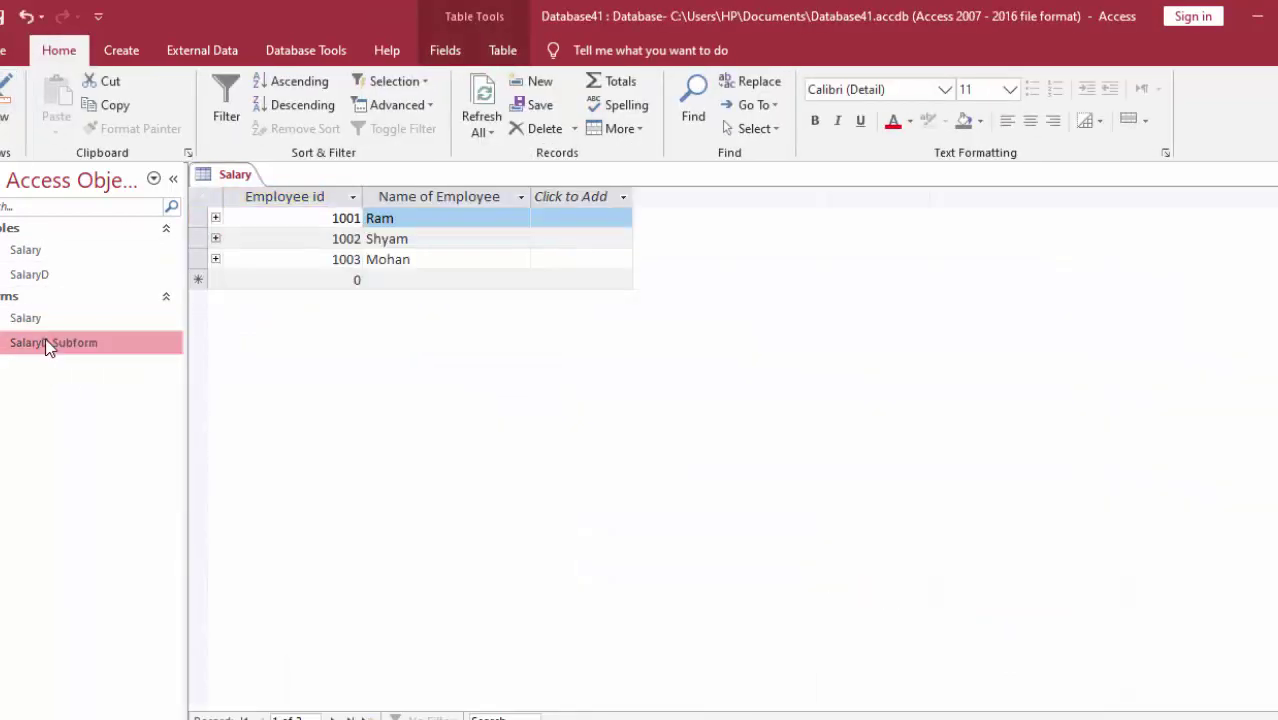
click(39, 322)
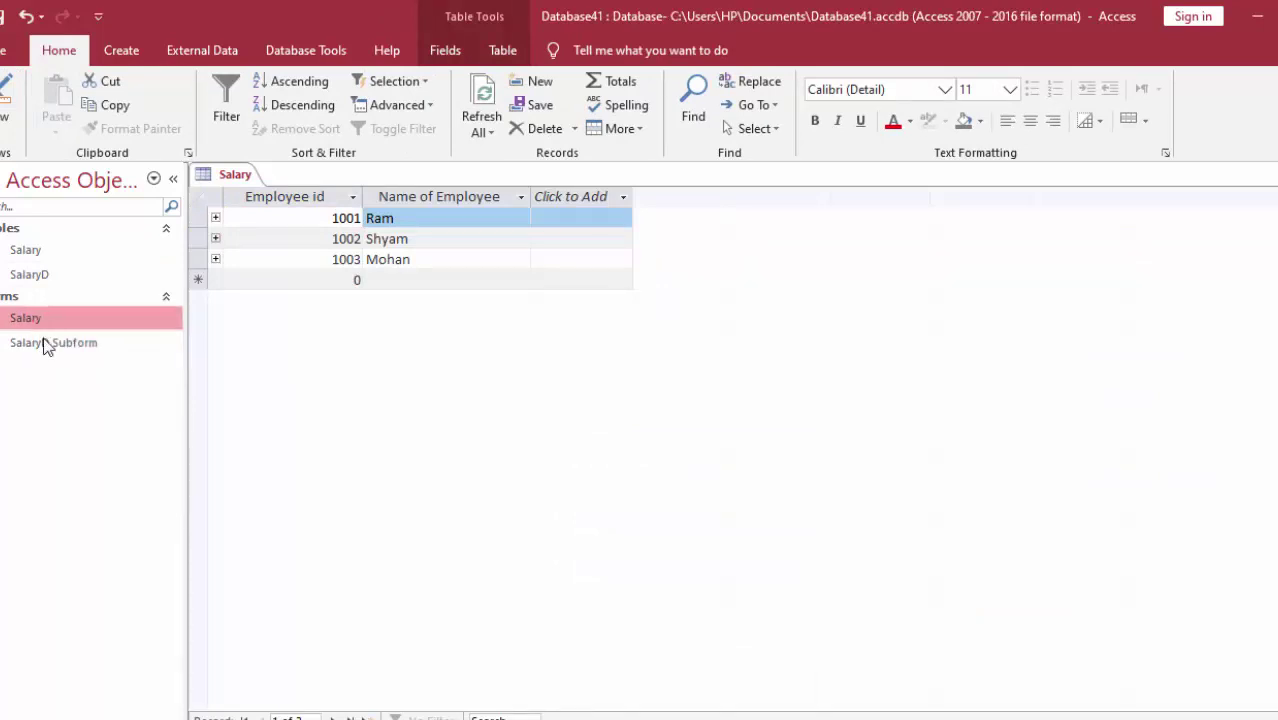
right_click(45, 318)
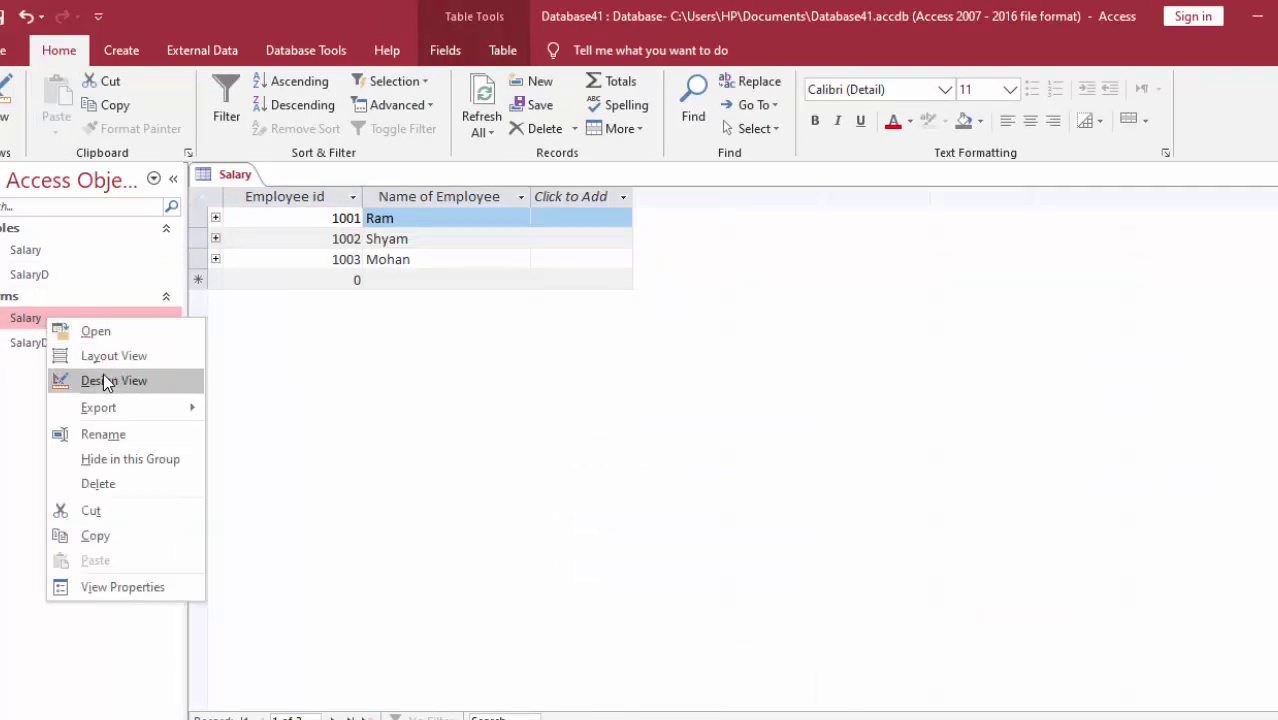
click(103, 377)
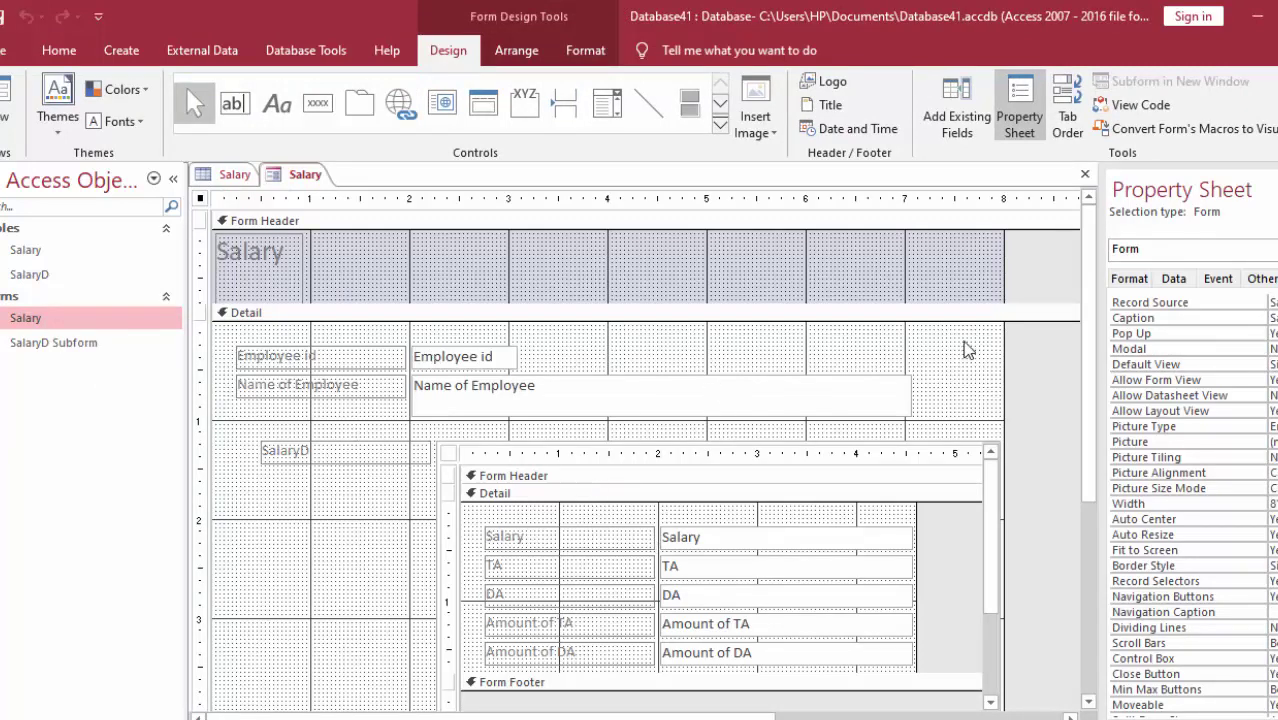
Fill the Salary form's Detail section with a light green background.
click(868, 350)
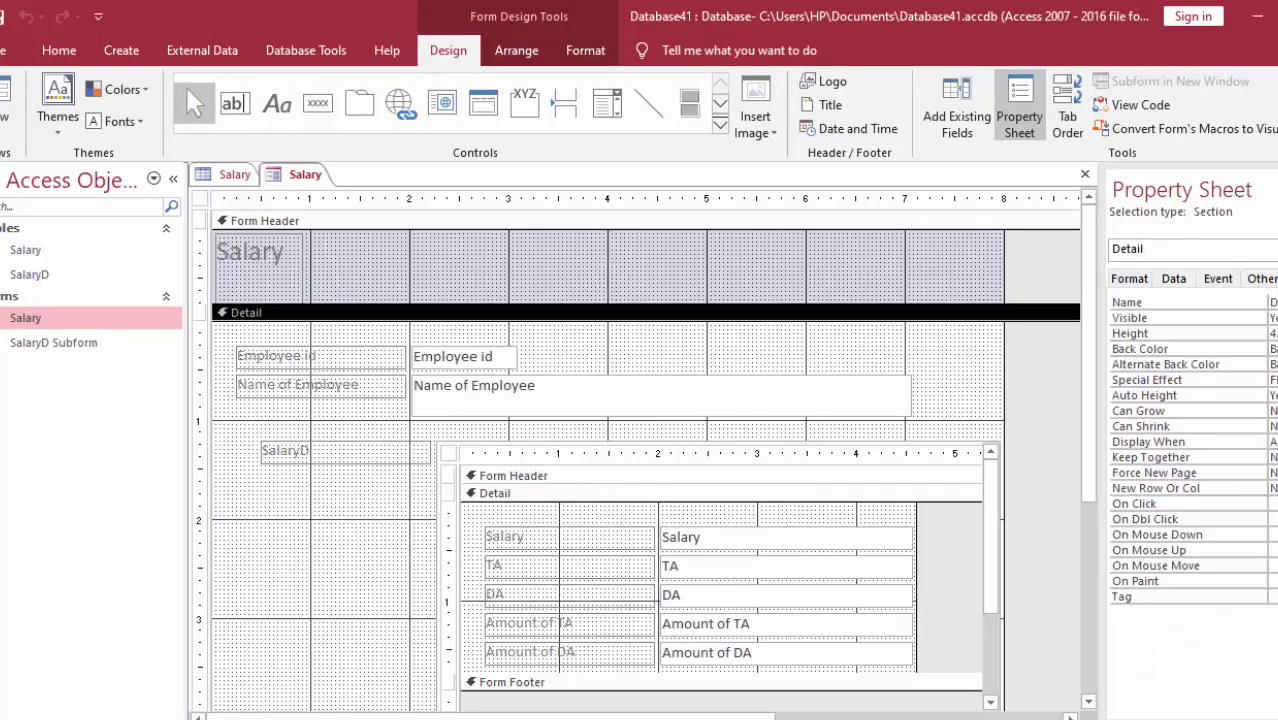
click(59, 50)
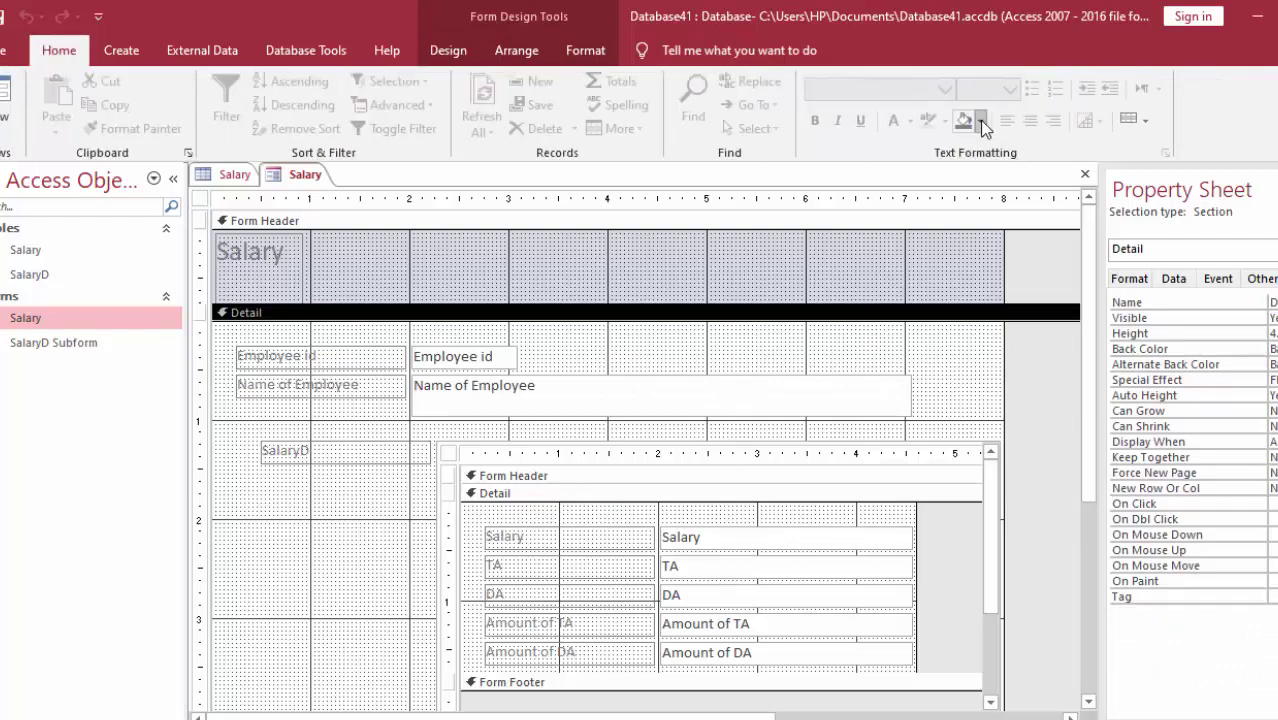
click(982, 121)
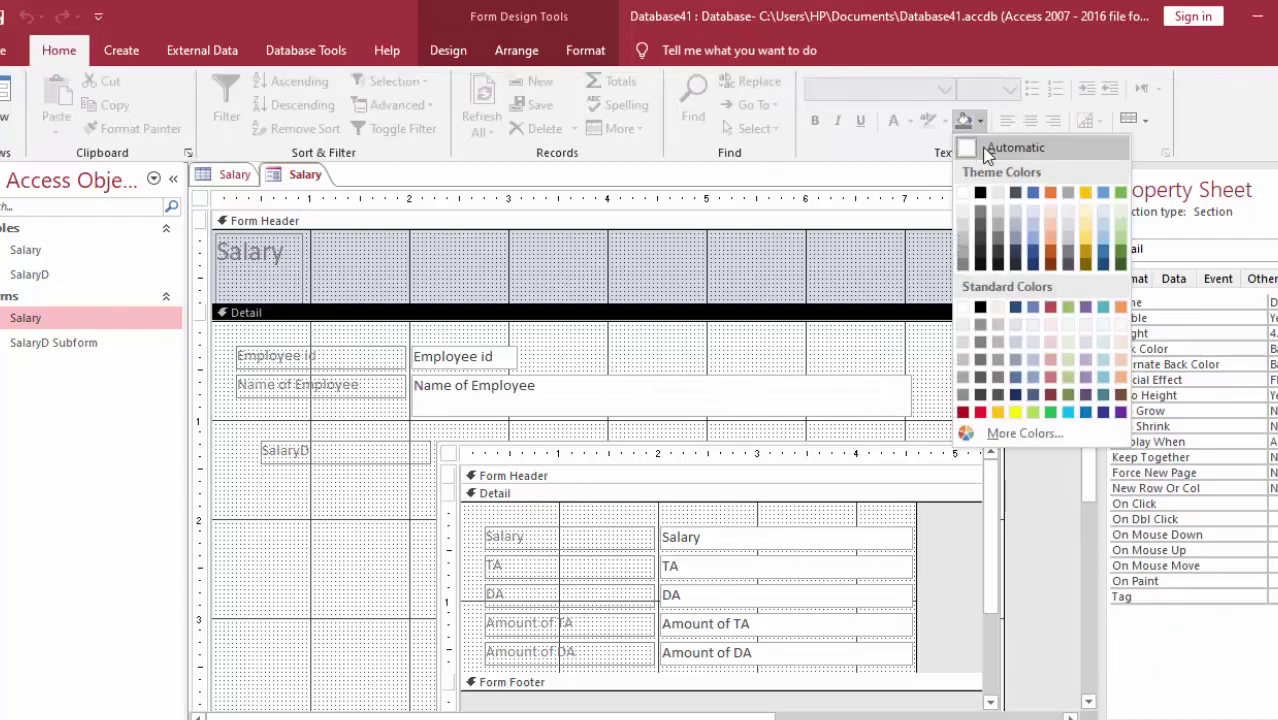
click(1120, 232)
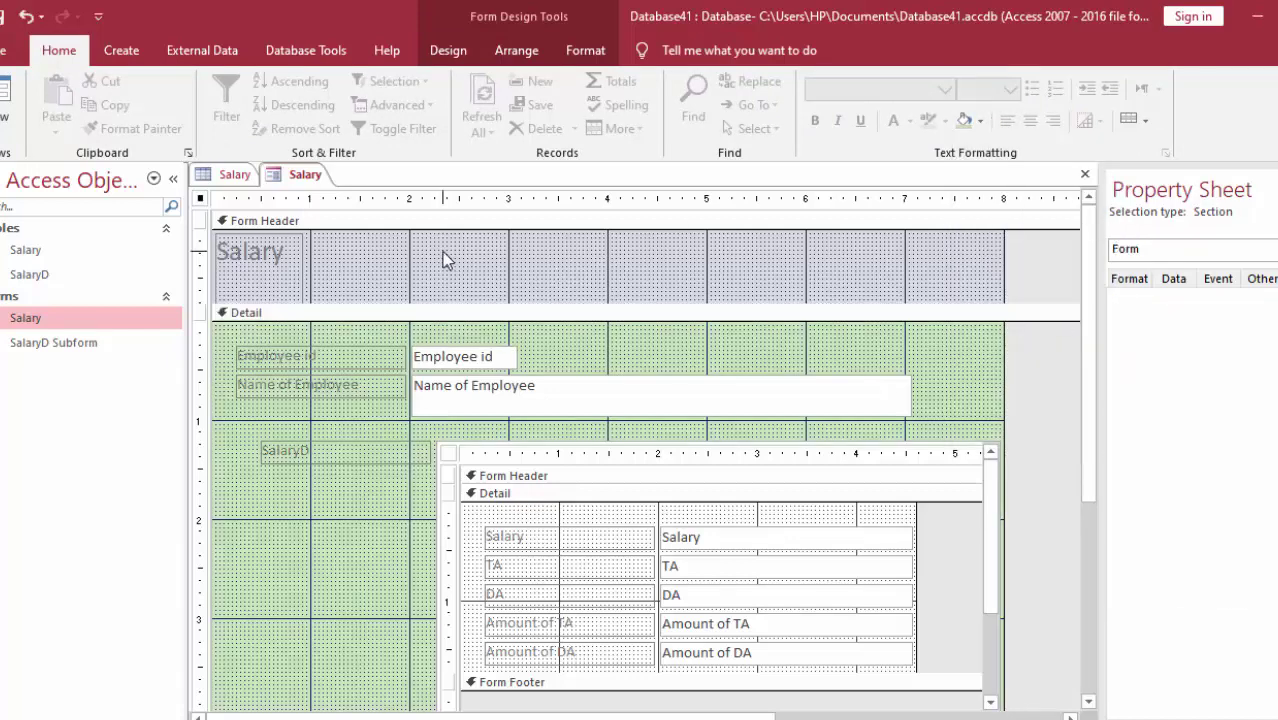
Retitle the header label 'Salary Sheet', widen it, make it bold red, and switch to Form View.
click(340, 258)
click(303, 250)
click(289, 252)
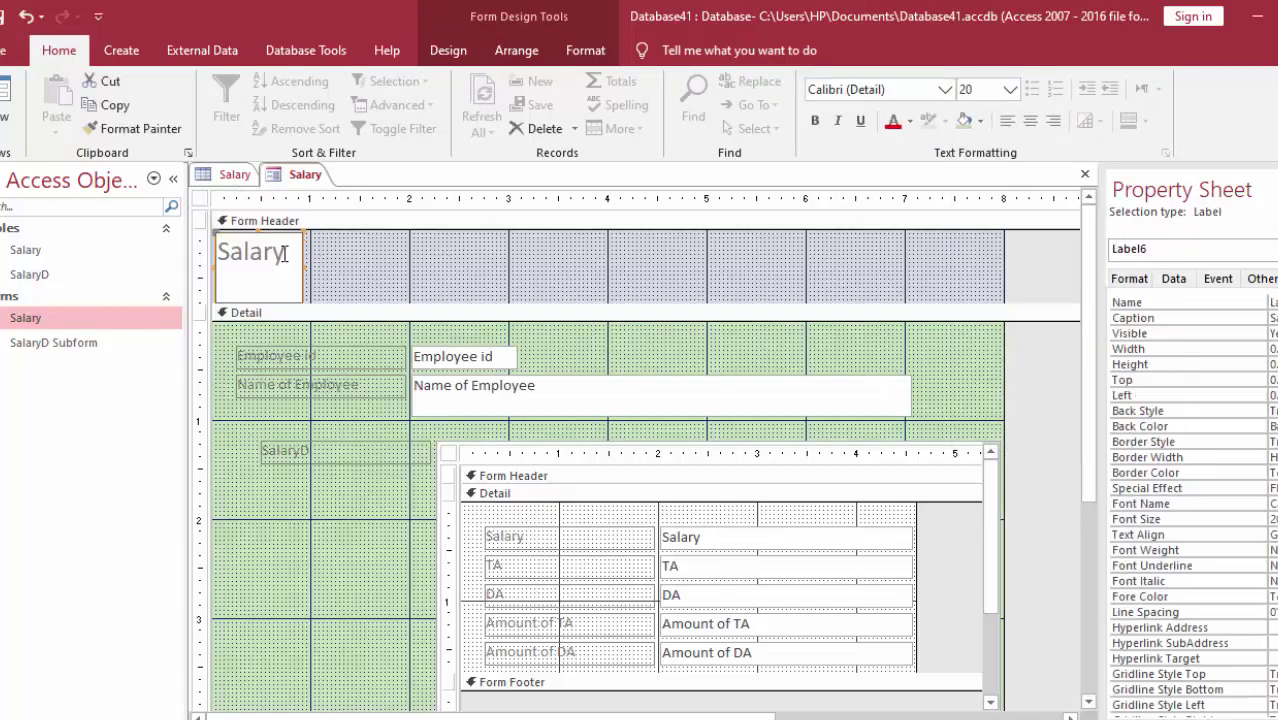
text(S)
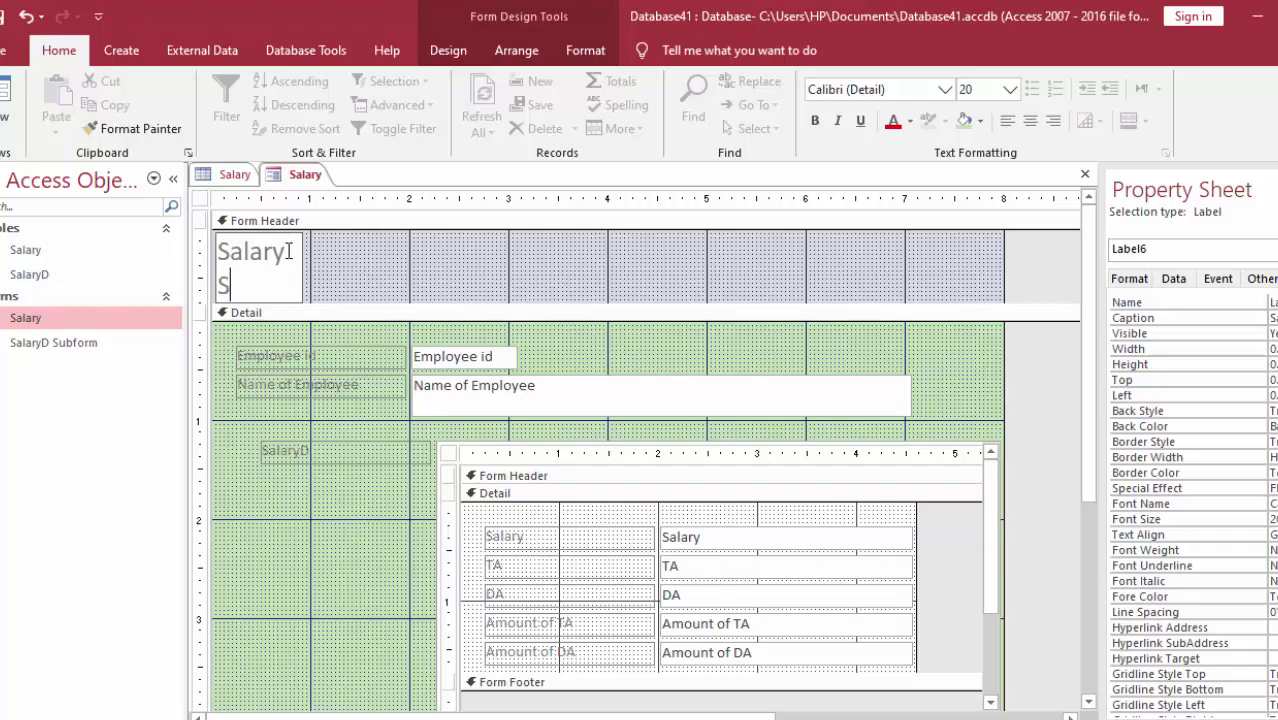
text(heet)
click(303, 243)
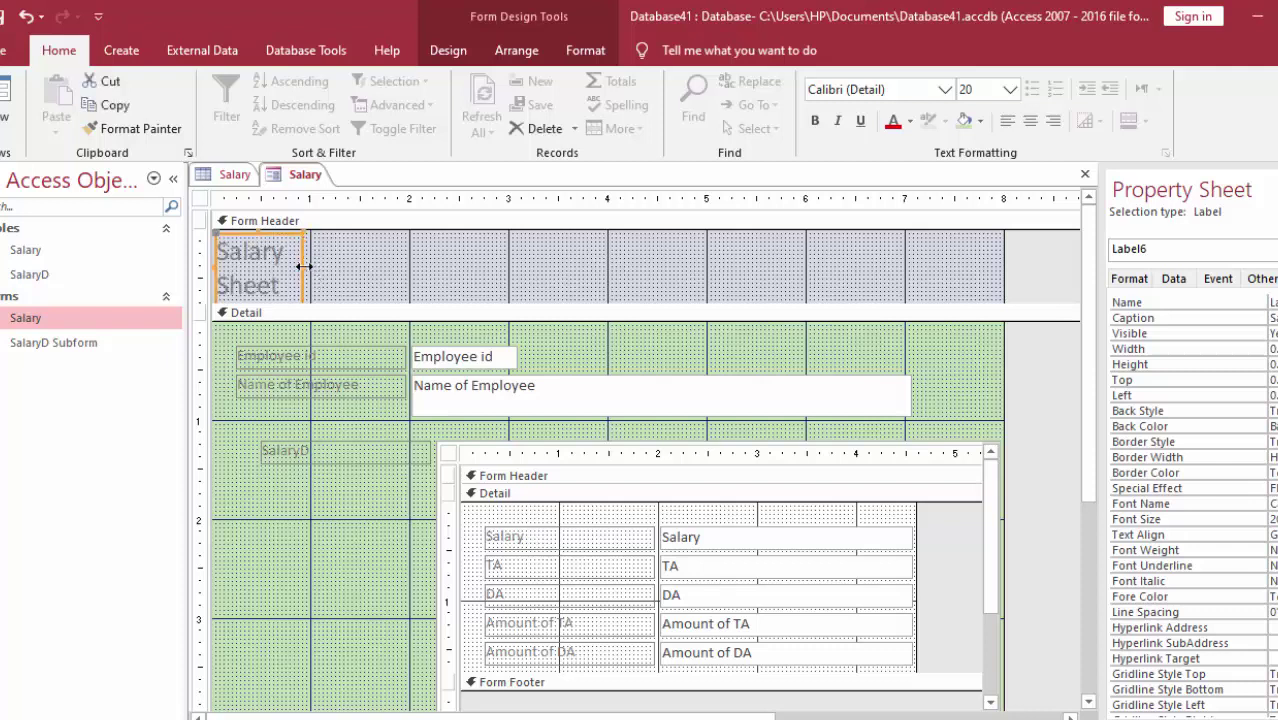
drag(303, 266, 498, 290)
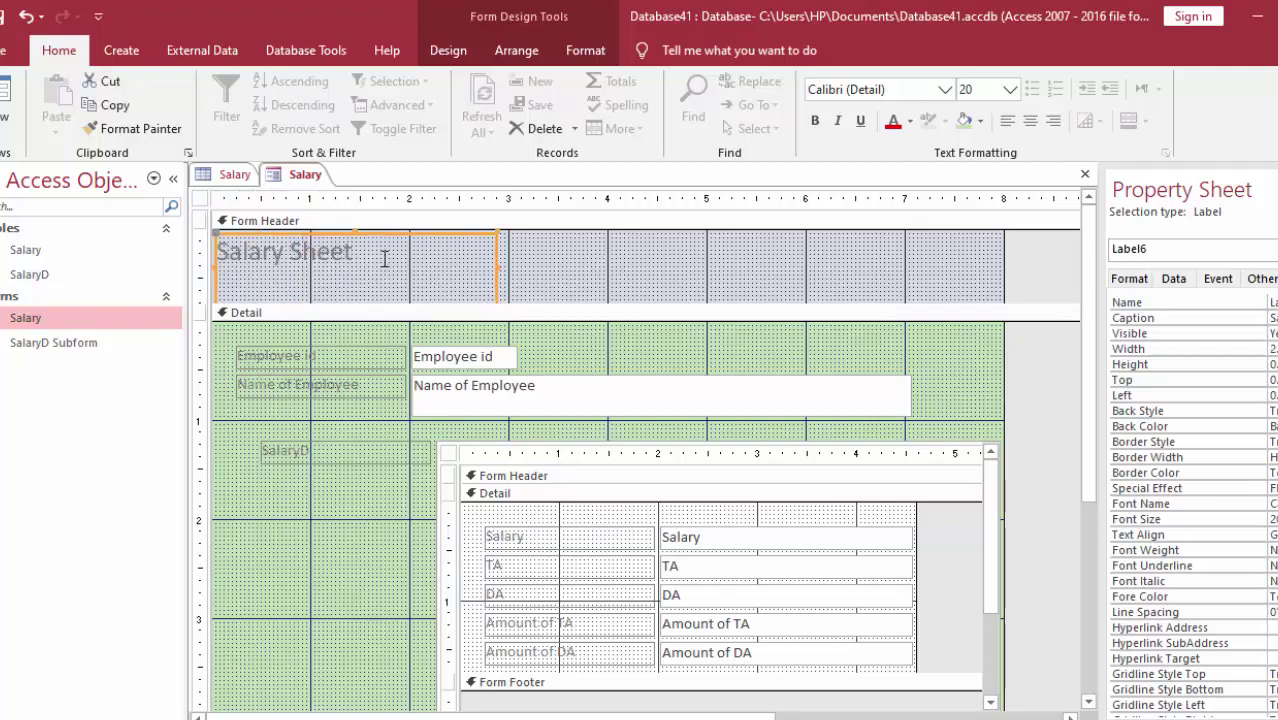
click(384, 258)
drag(384, 258, 197, 245)
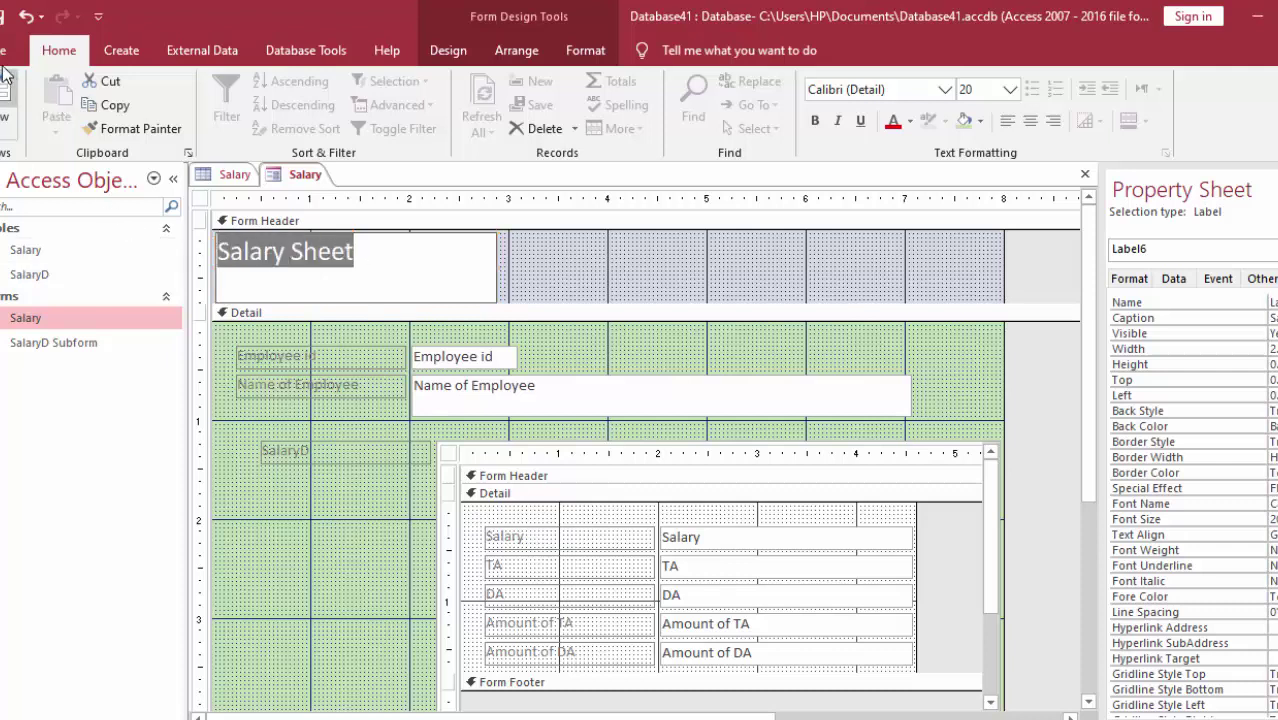
click(817, 122)
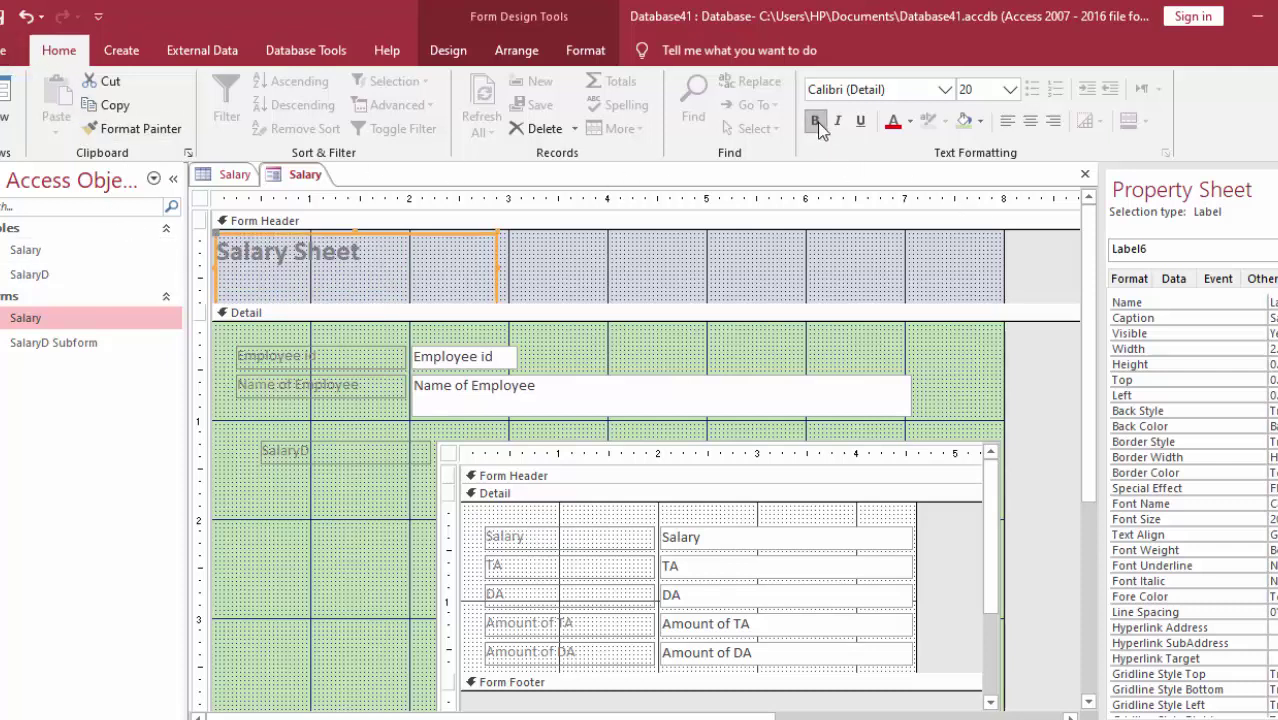
click(892, 124)
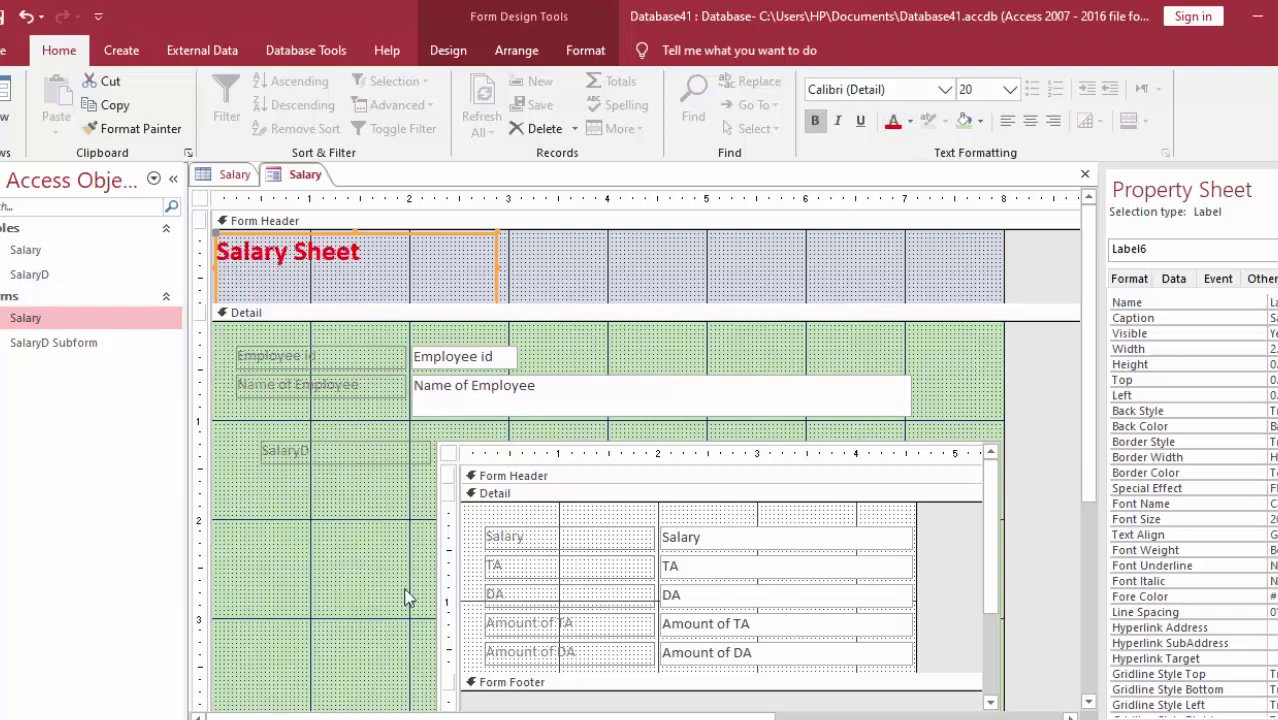
key(ctrl+a)
key(F5)
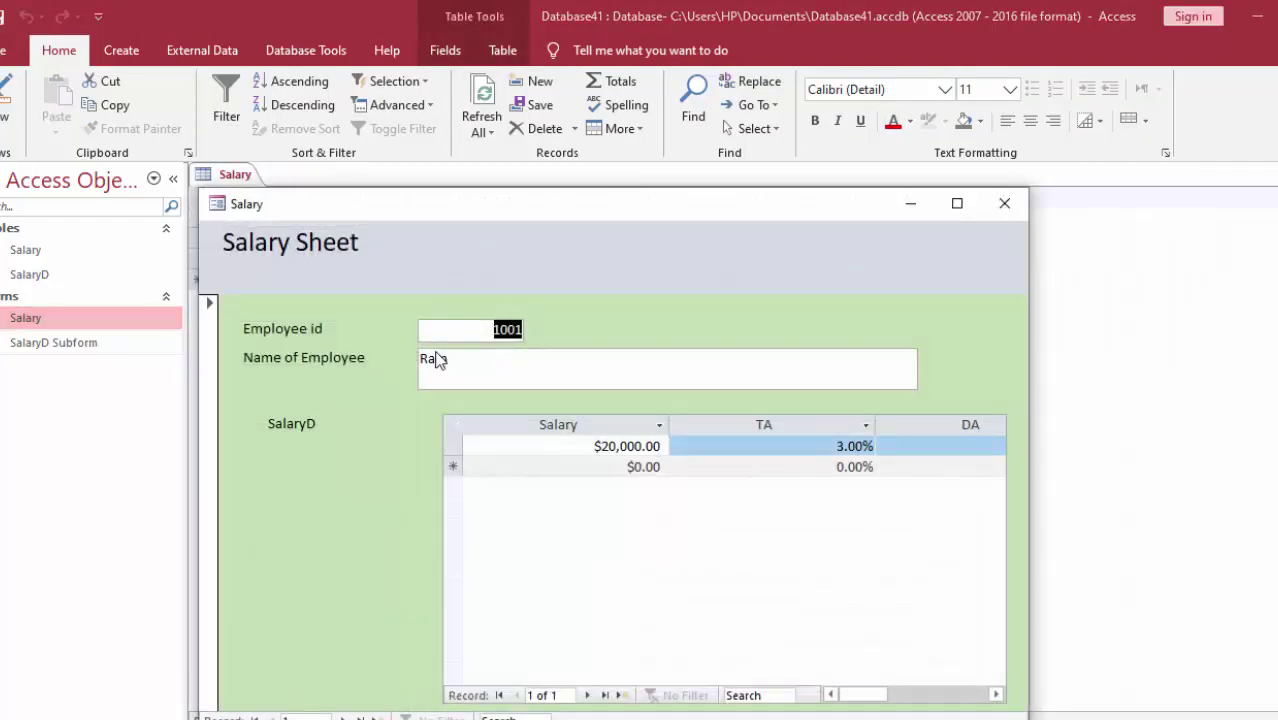
Move and enlarge the Salary form window, then close it saving the design changes.
drag(616, 212, 506, 67)
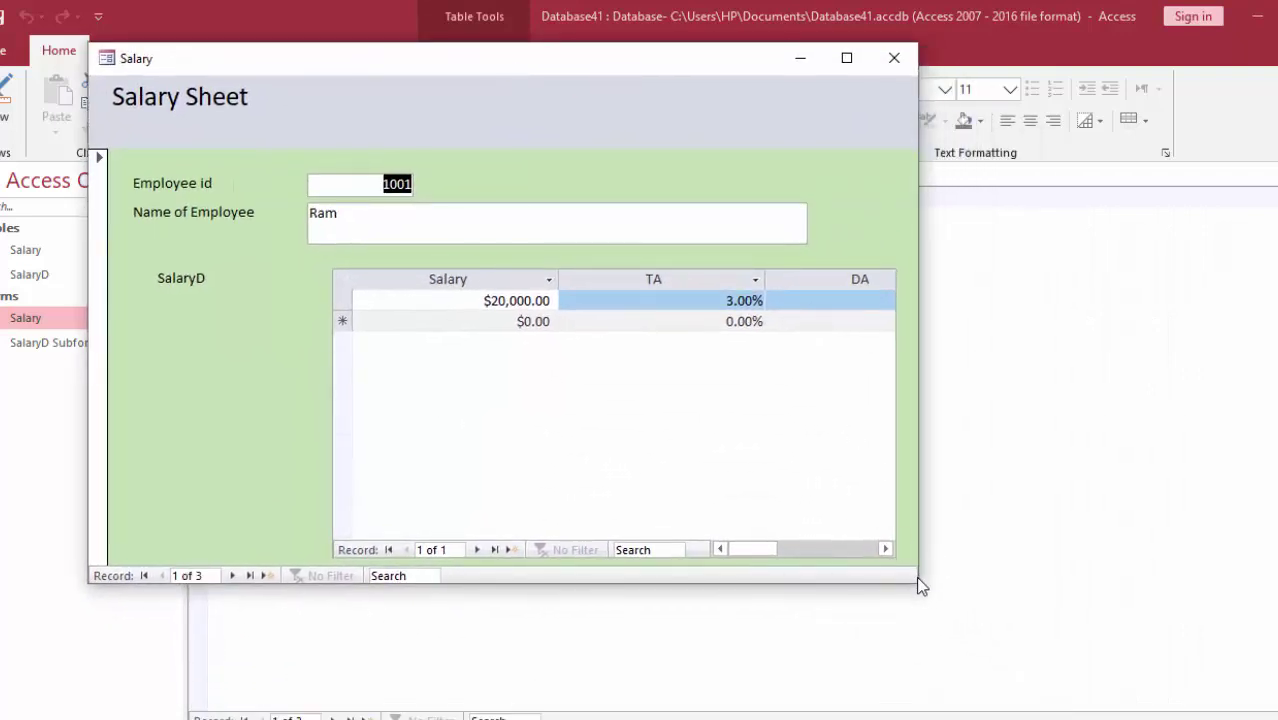
drag(918, 578, 1277, 580)
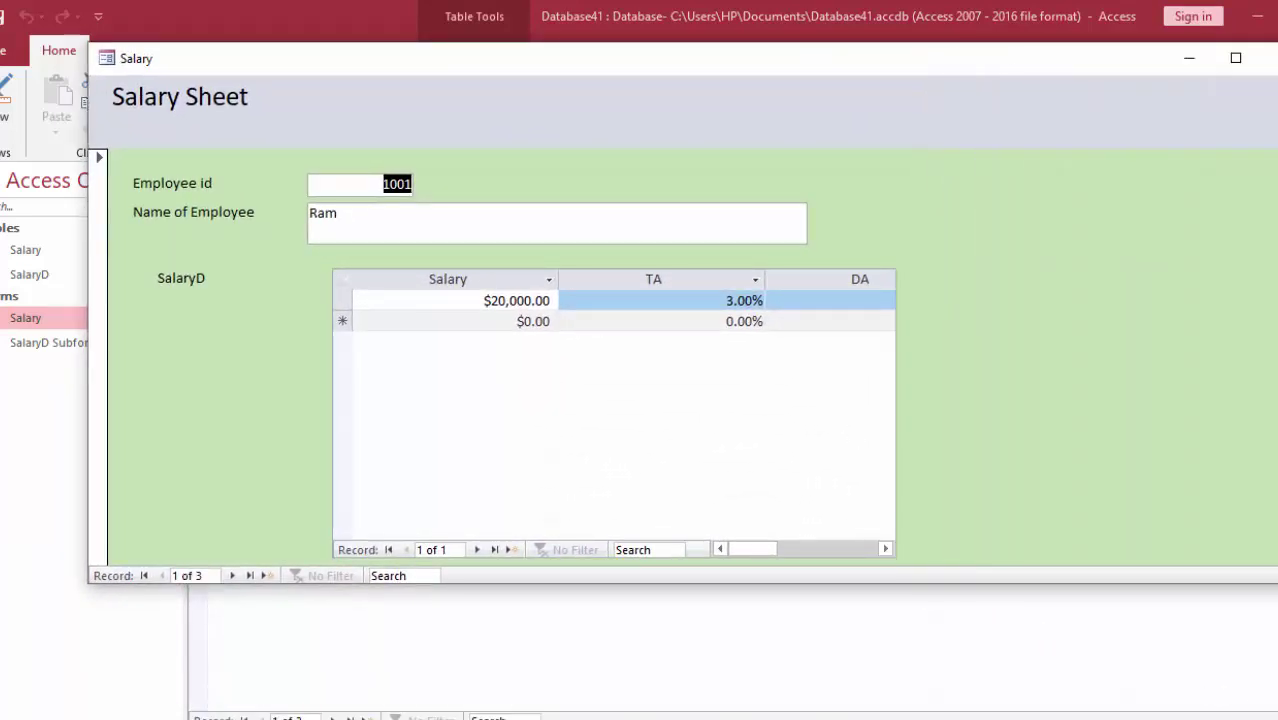
click(824, 311)
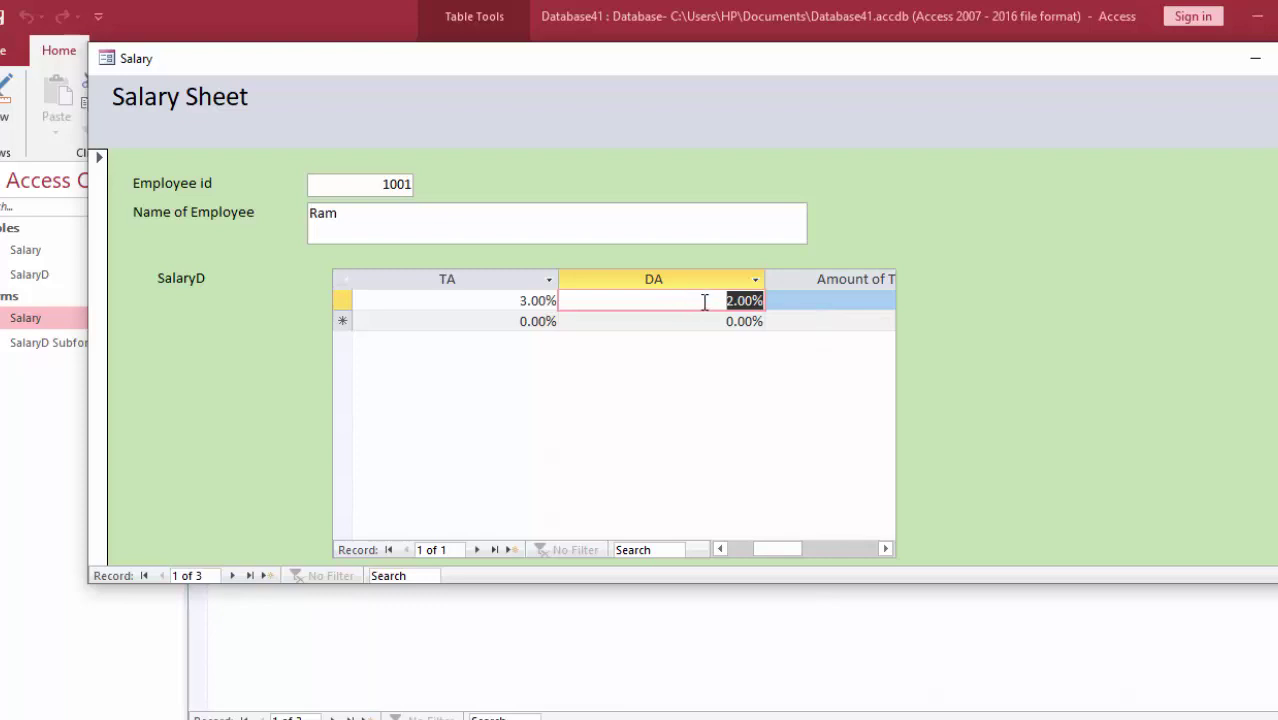
key(ctrl+w)
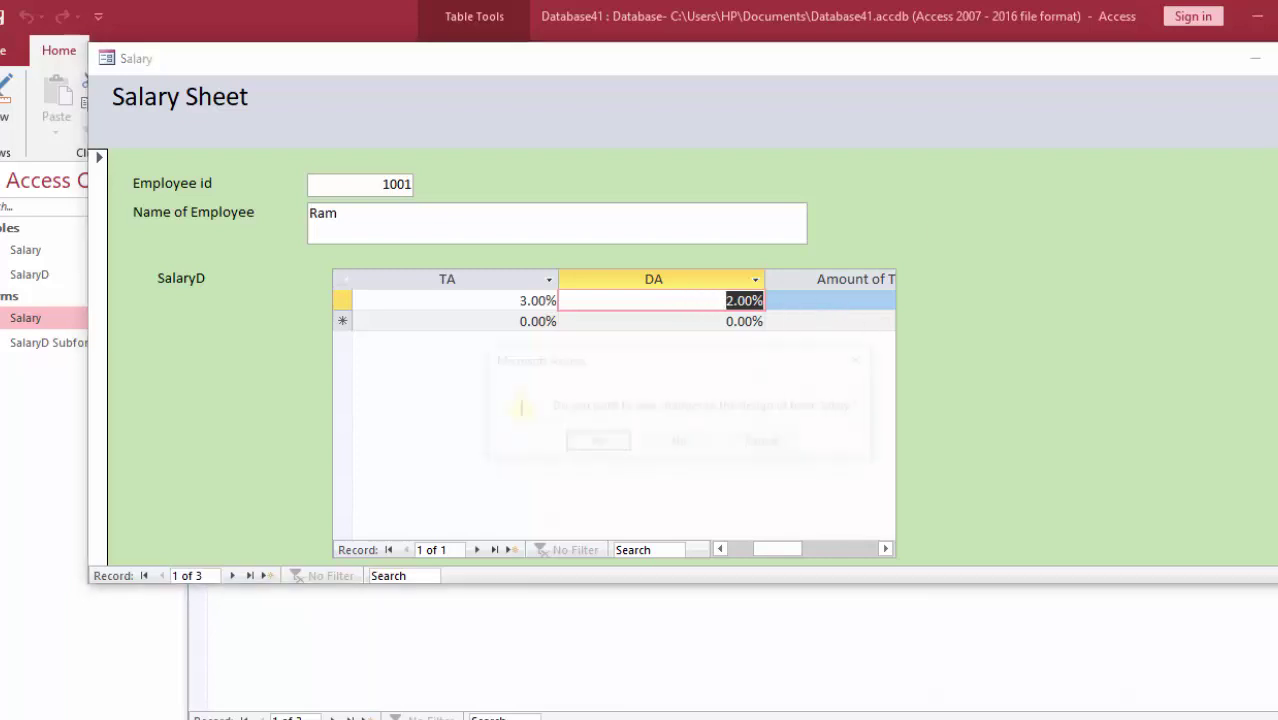
click(594, 443)
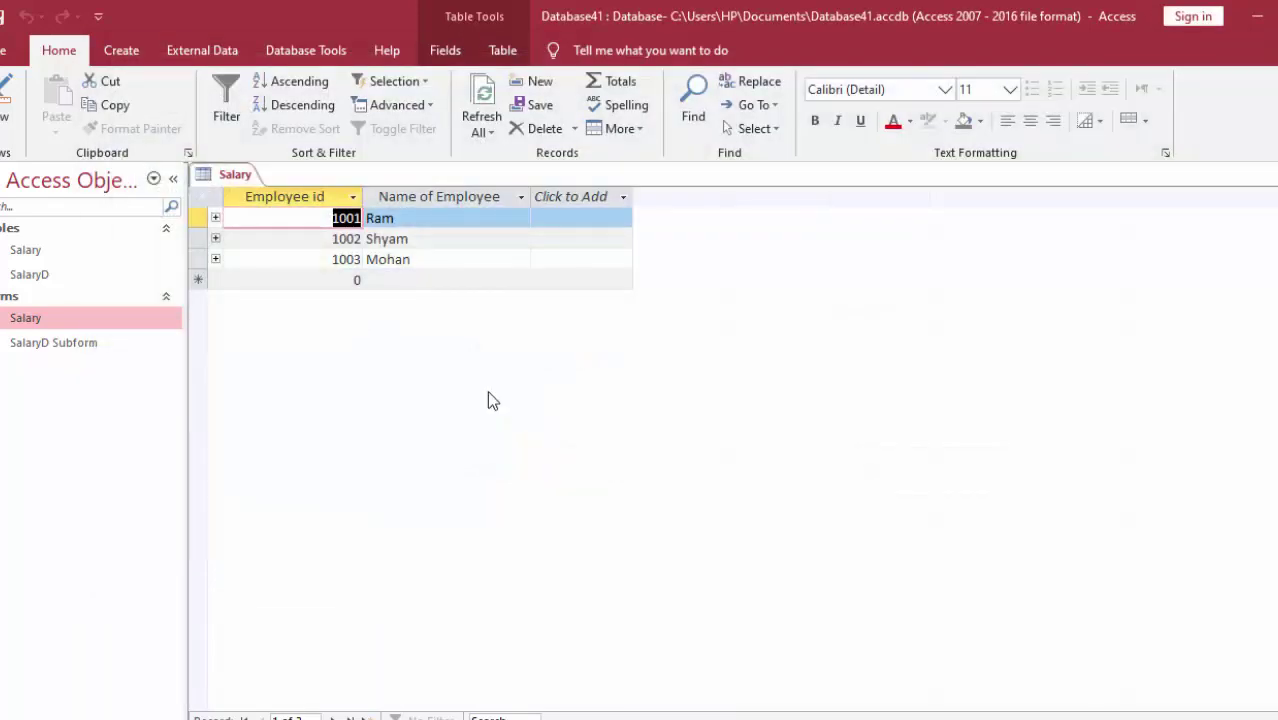
Widen the Salary form and SalaryD subform in Design View so Salary, TA and DA show together.
right_click(134, 314)
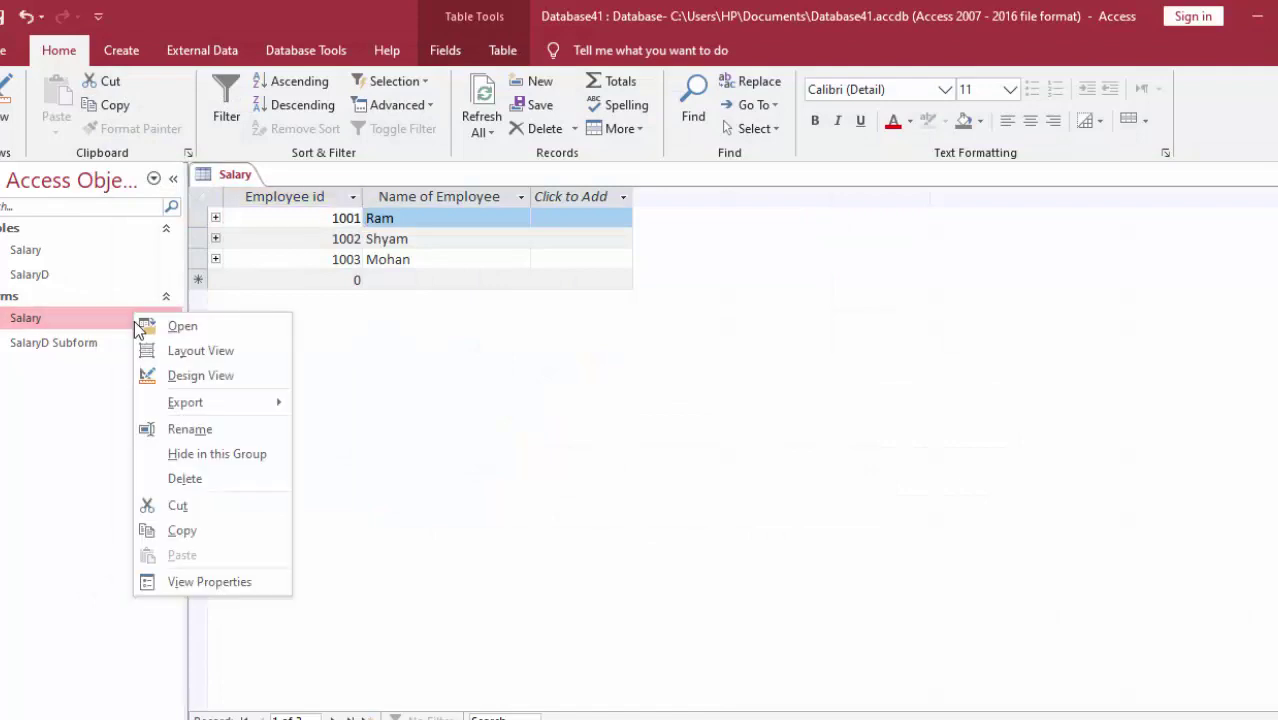
click(185, 378)
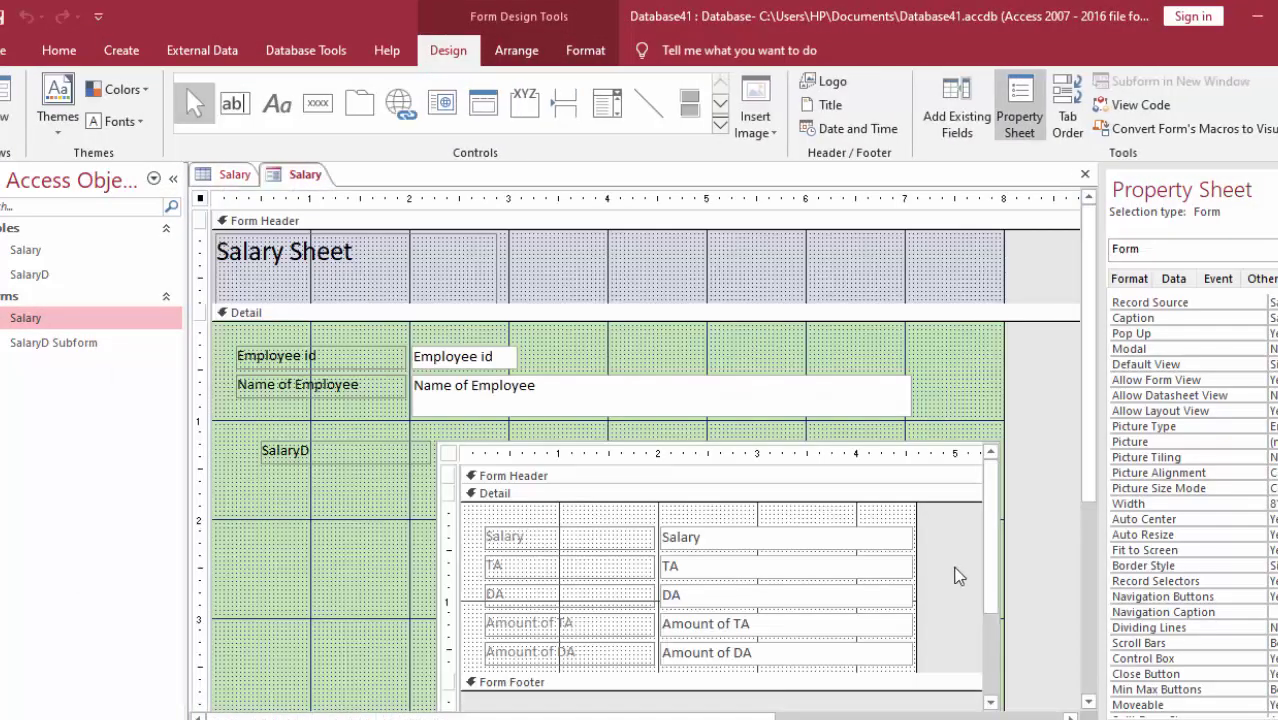
drag(1004, 412, 1076, 518)
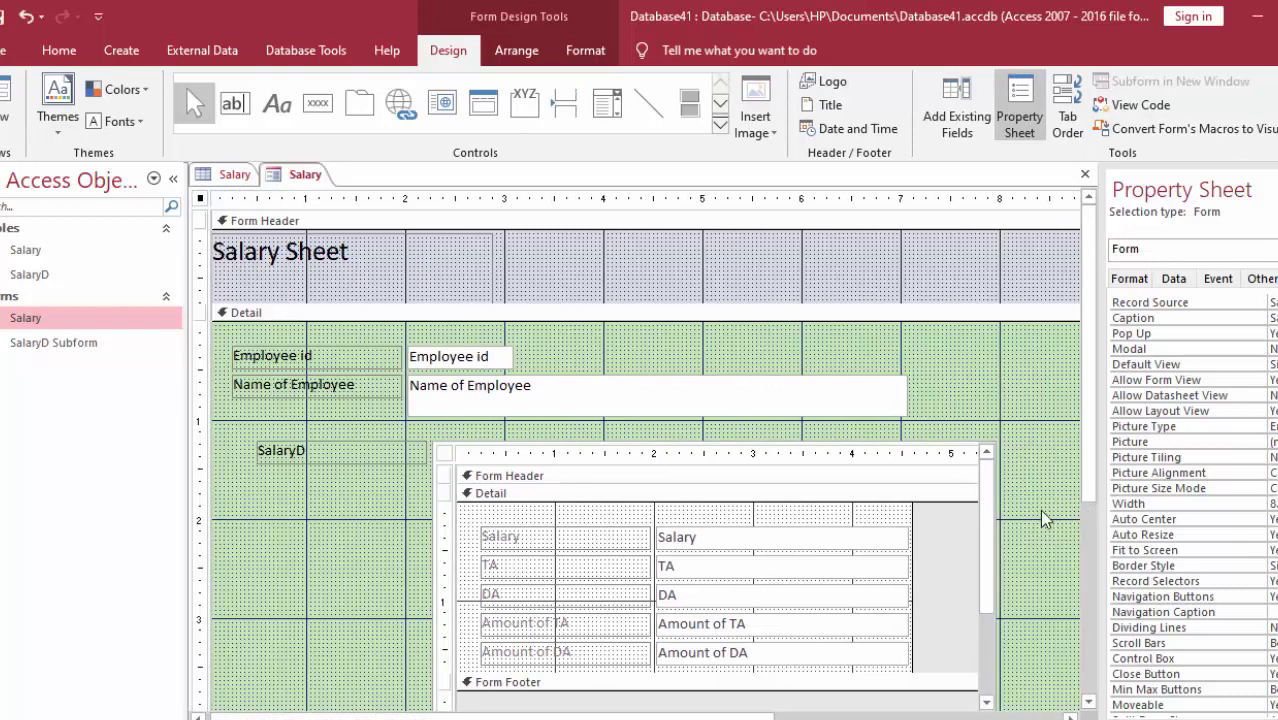
click(986, 633)
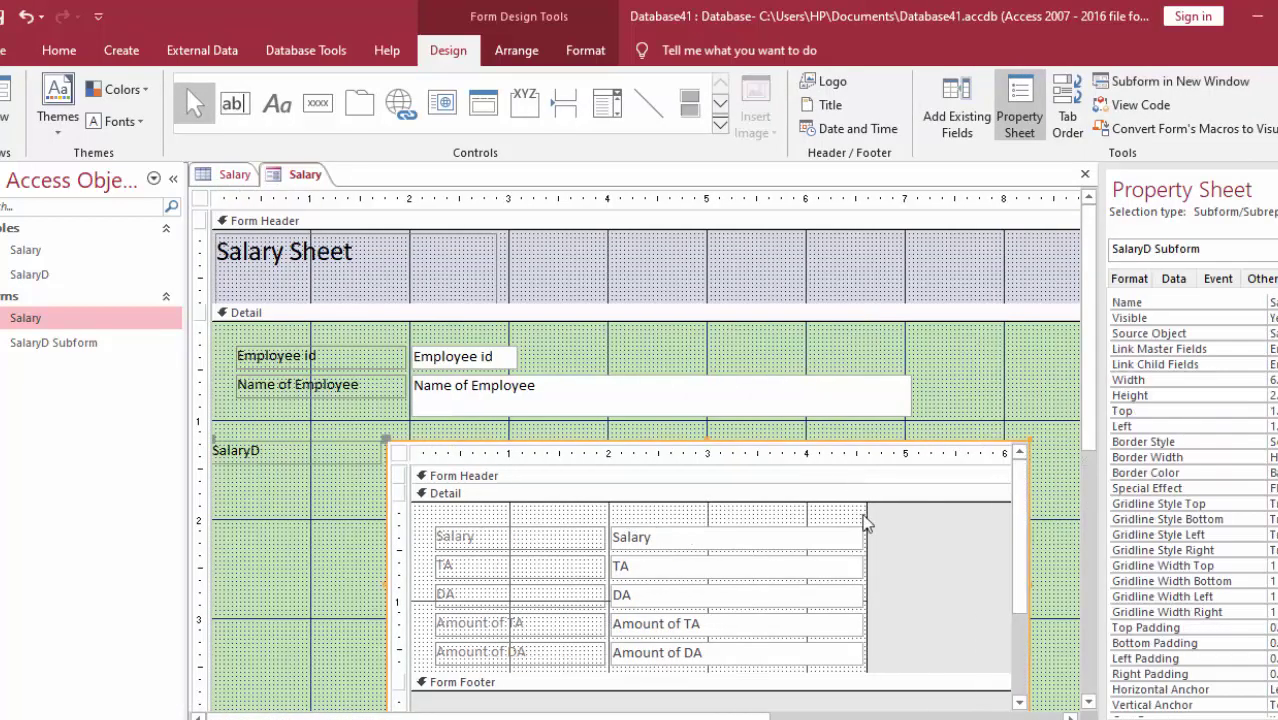
click(19, 118)
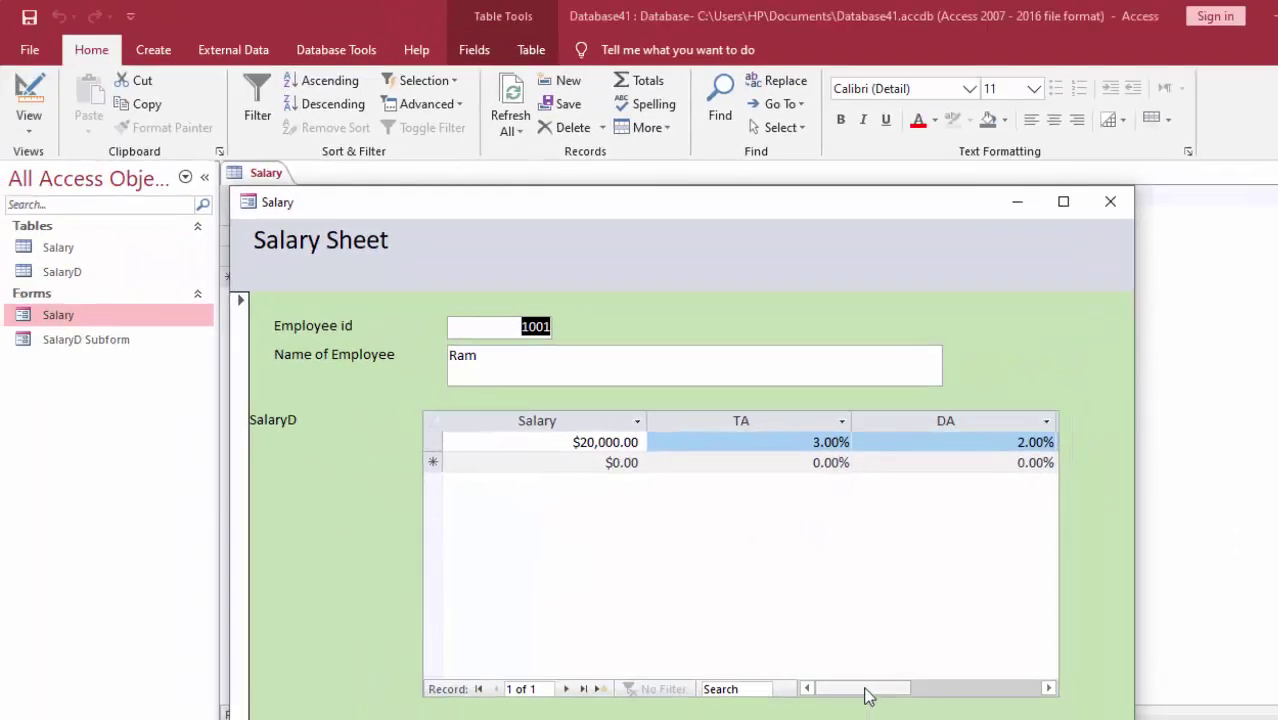
mouse_move(857, 717)
mouse_down()
mouse_move(961, 717)
mouse_move(832, 716)
mouse_up()
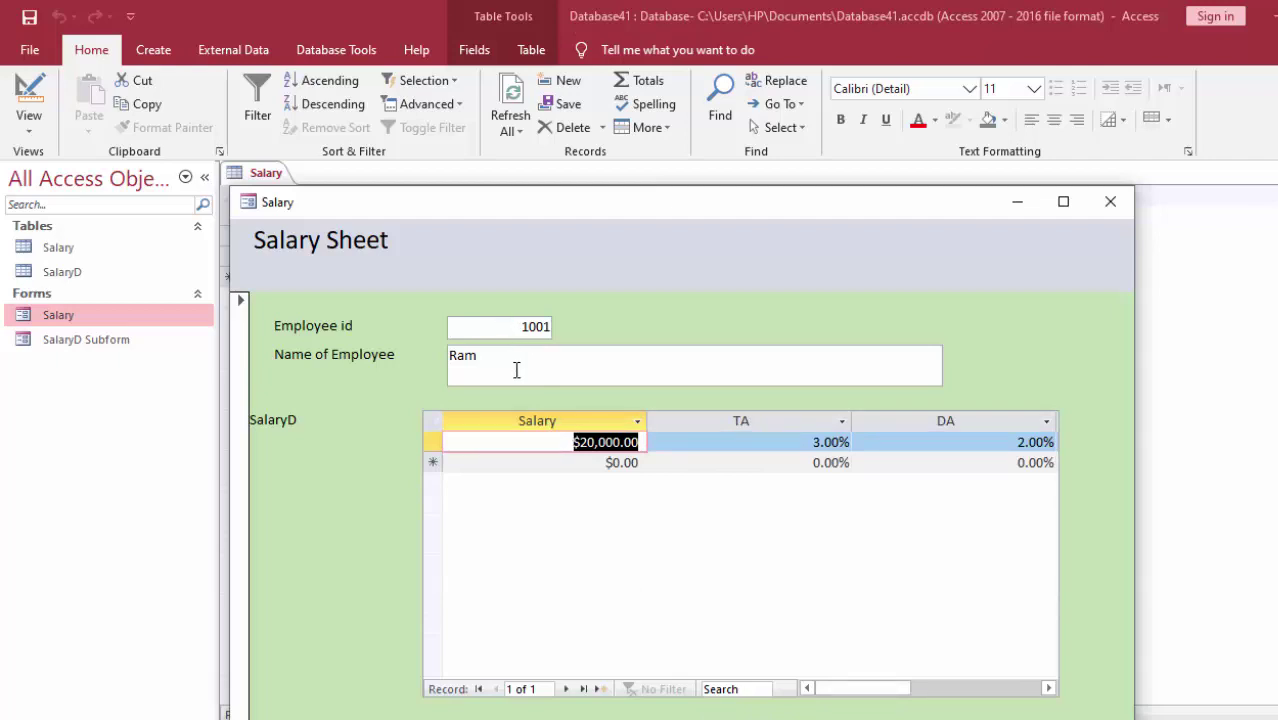
drag(688, 213, 675, 96)
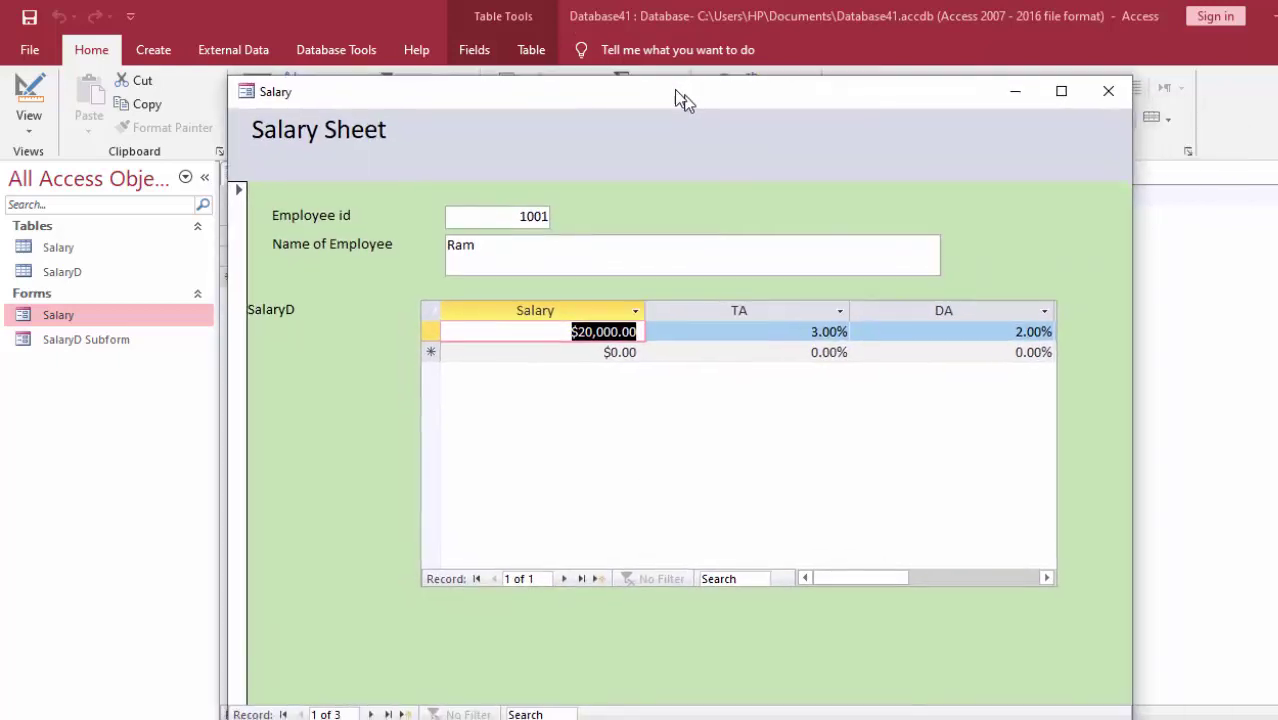